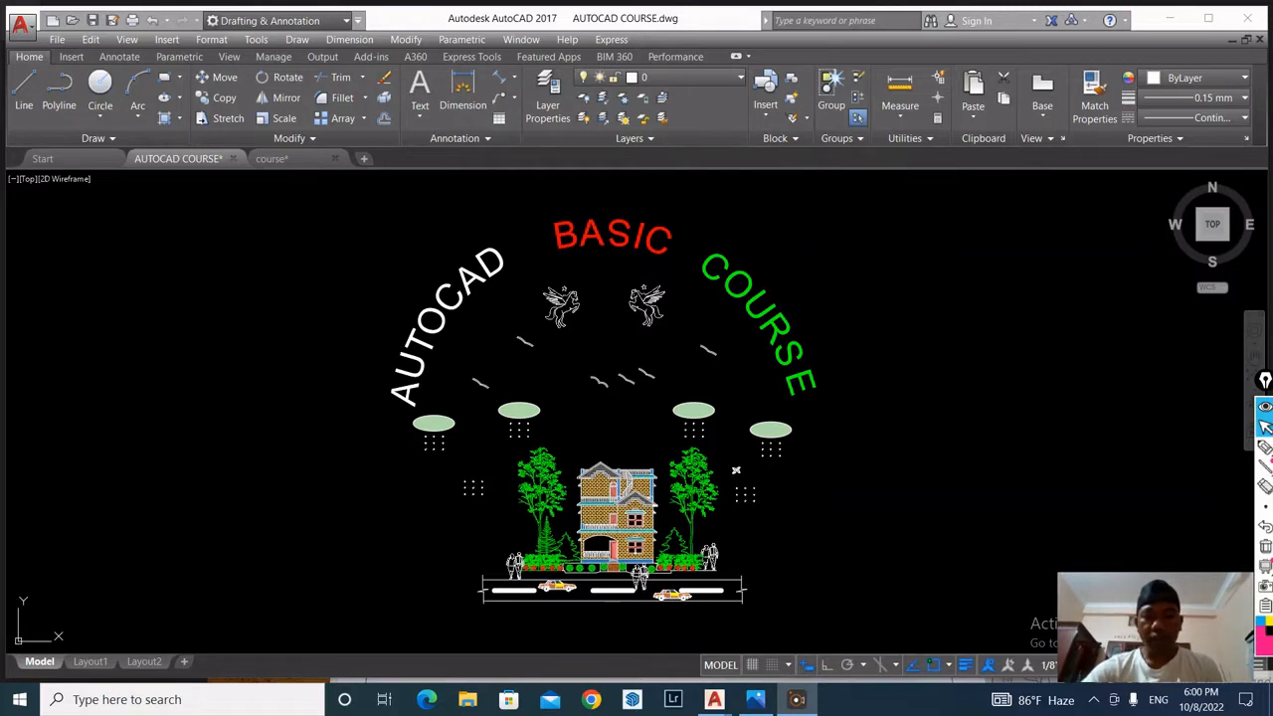
# Step: Switch to the photo viewer and examine the checked land parcel on the survey map
pyautogui.click(756, 699)
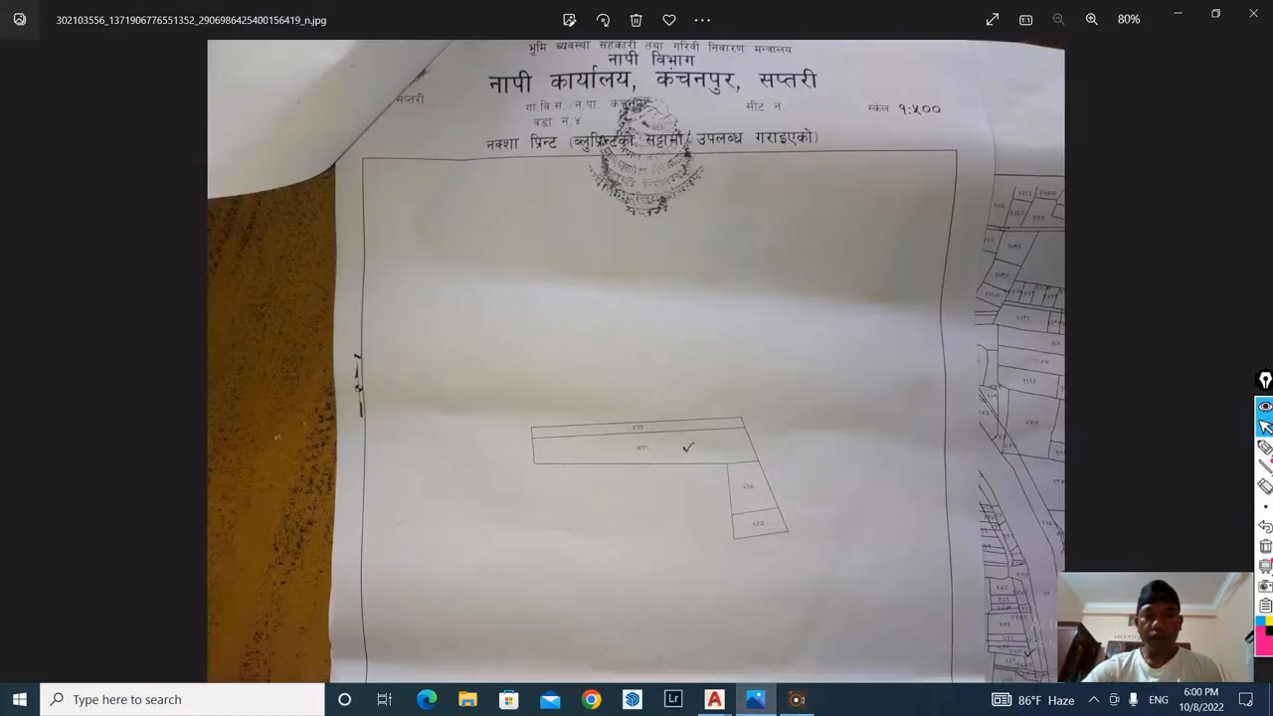
pyautogui.scroll(2, 636, 361)
pyautogui.scroll(-2, 637, 361)
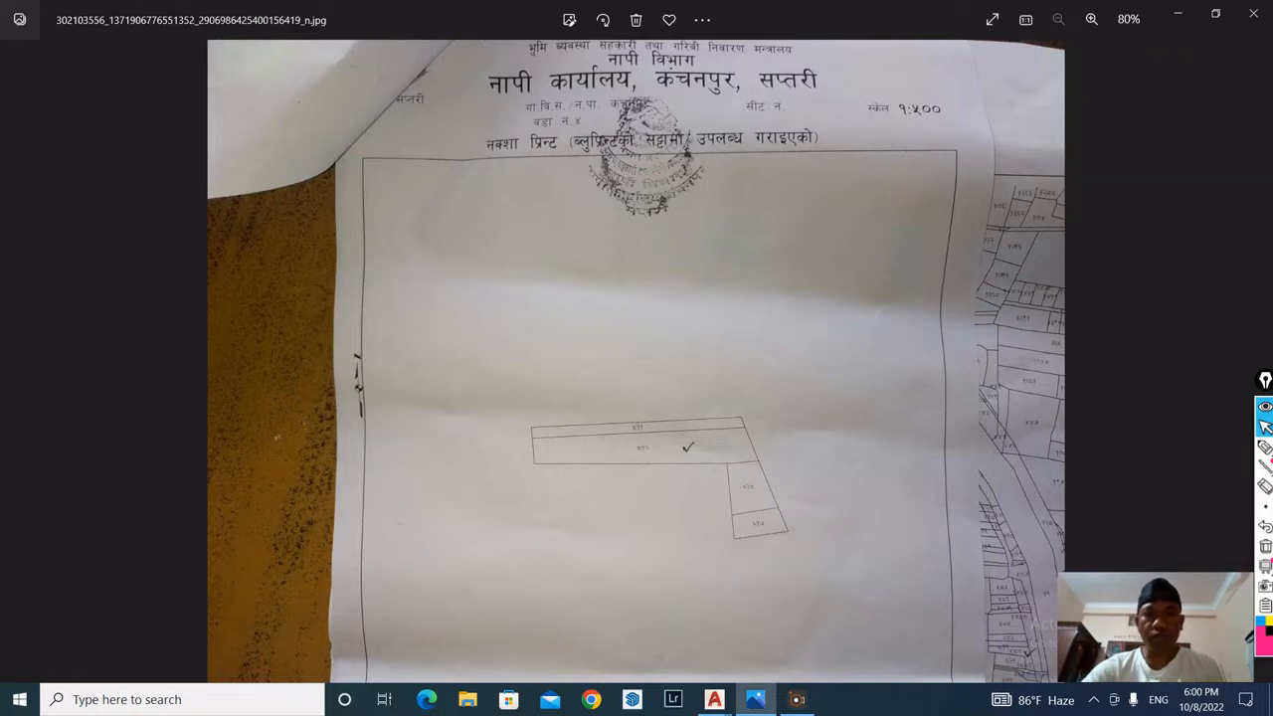
pyautogui.scroll(1, 636, 485)
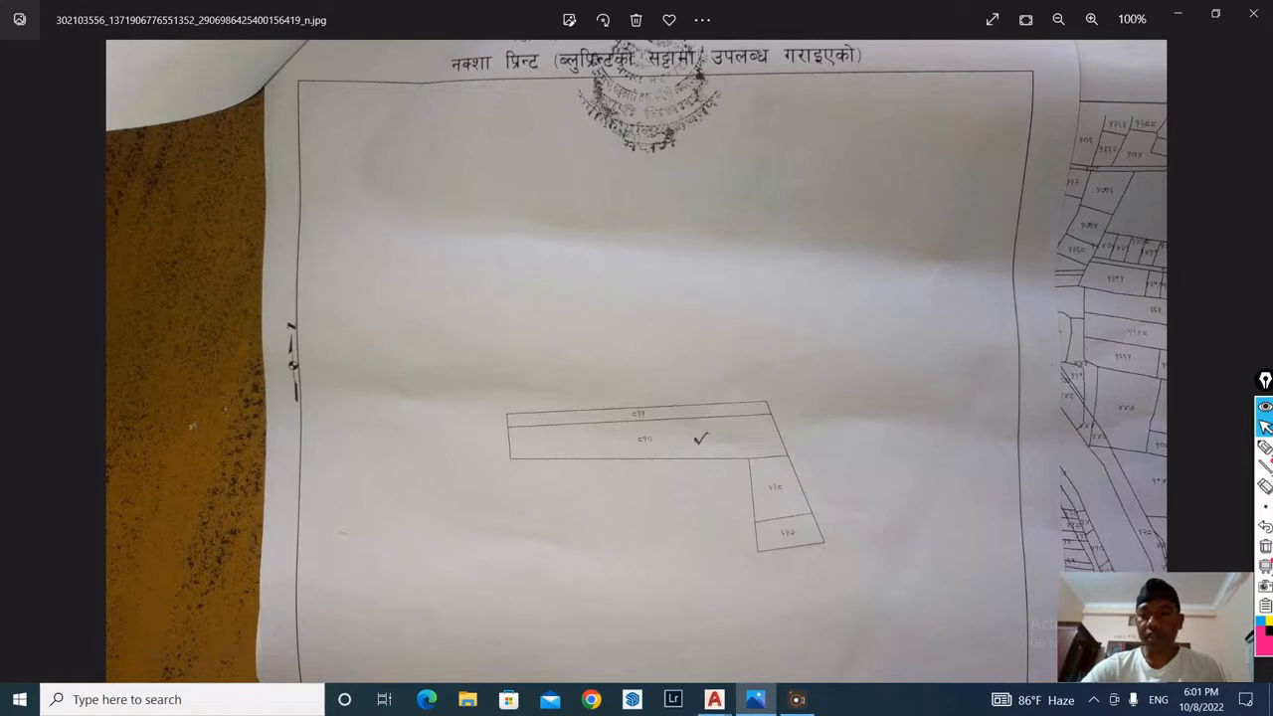
# Step: Mark pen dimension lines with end ticks along the upper, left and lower sides of the checked parcel on the map
pyautogui.click(1265, 446)
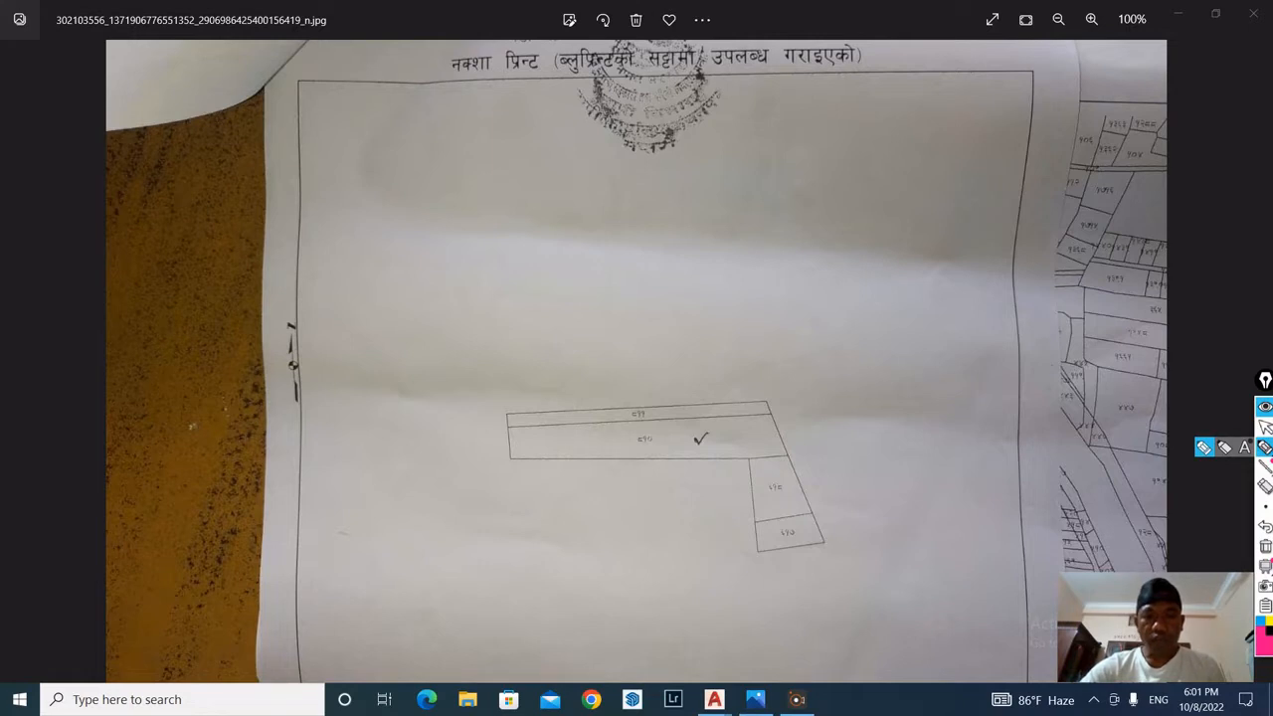
pyautogui.moveTo(488, 421); pyautogui.dragTo(787, 413)
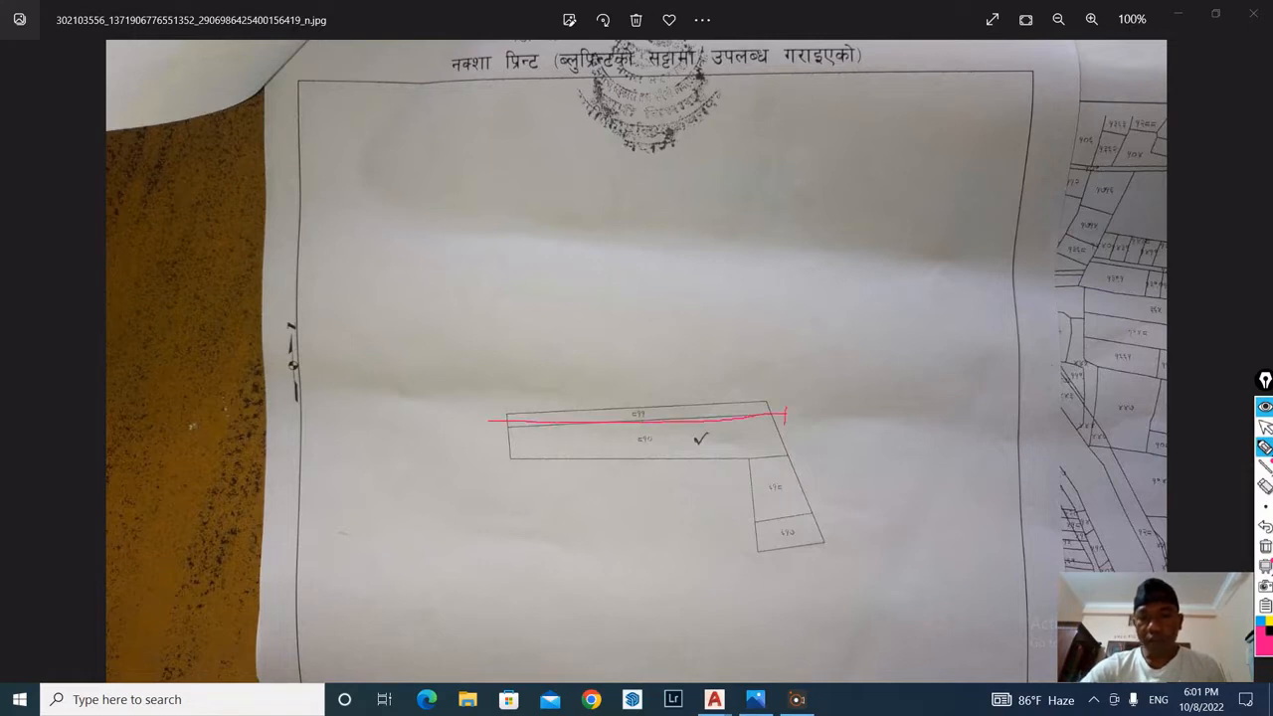
pyautogui.moveTo(494, 409); pyautogui.dragTo(464, 507)
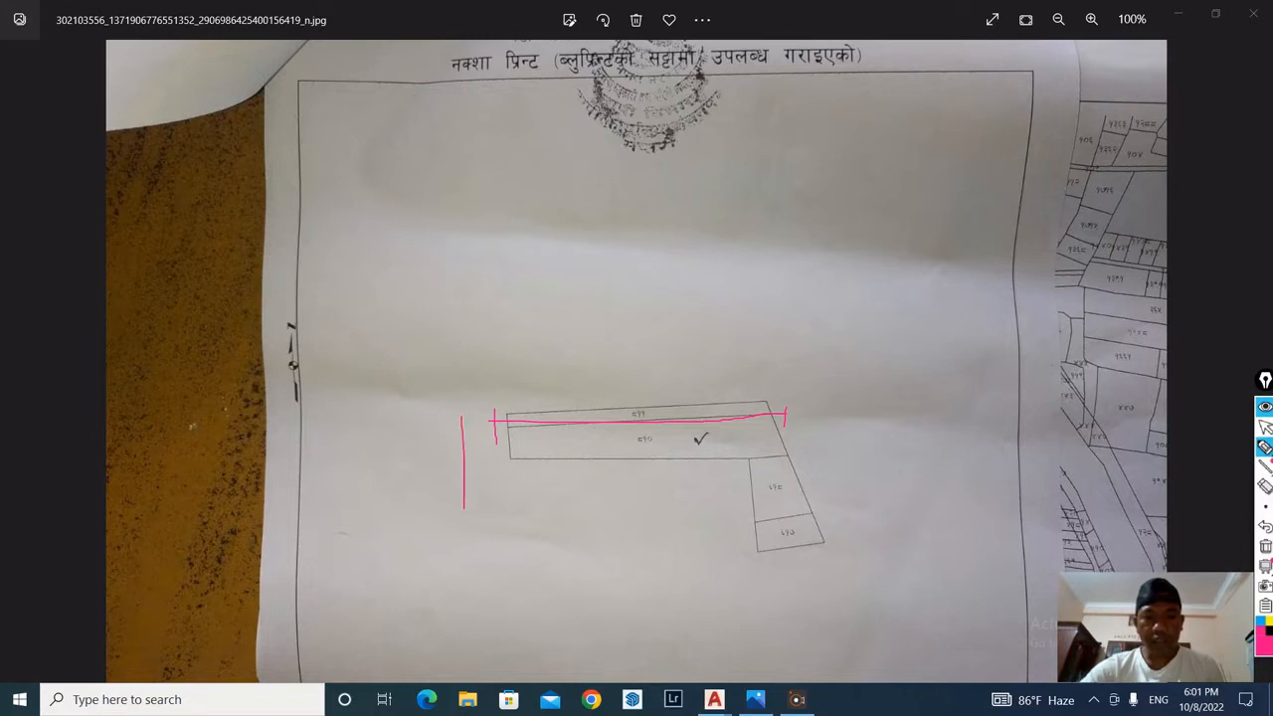
pyautogui.moveTo(450, 463); pyautogui.dragTo(489, 464)
pyautogui.moveTo(454, 421); pyautogui.dragTo(477, 420)
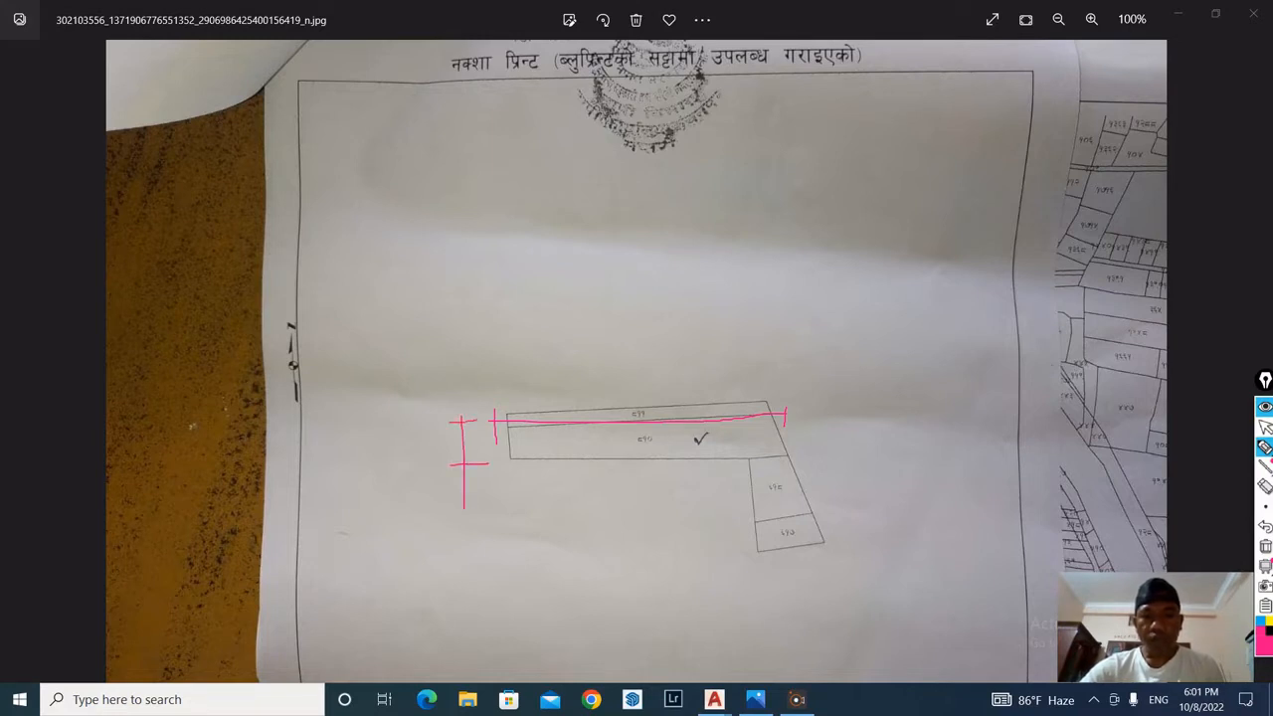
pyautogui.moveTo(505, 480)
pyautogui.mouseDown()
pyautogui.moveTo(793, 475)
pyautogui.moveTo(794, 492)
pyautogui.mouseUp()
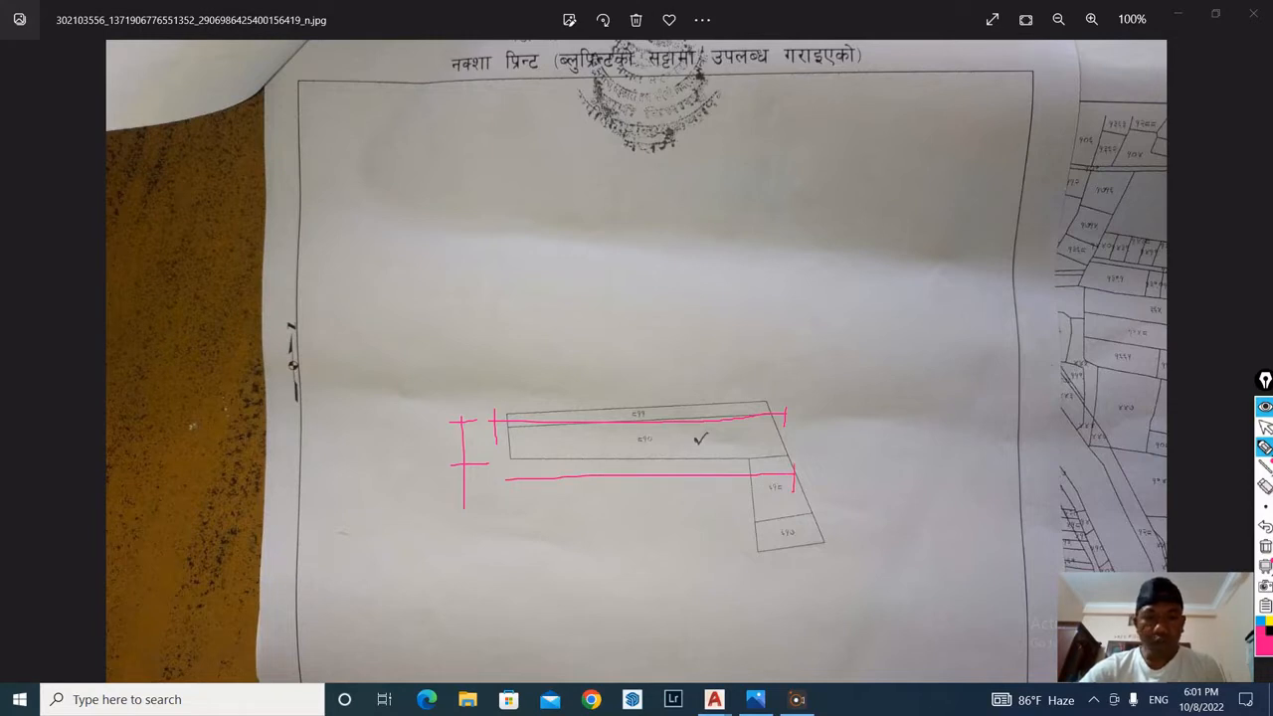
pyautogui.moveTo(507, 473); pyautogui.dragTo(503, 503)
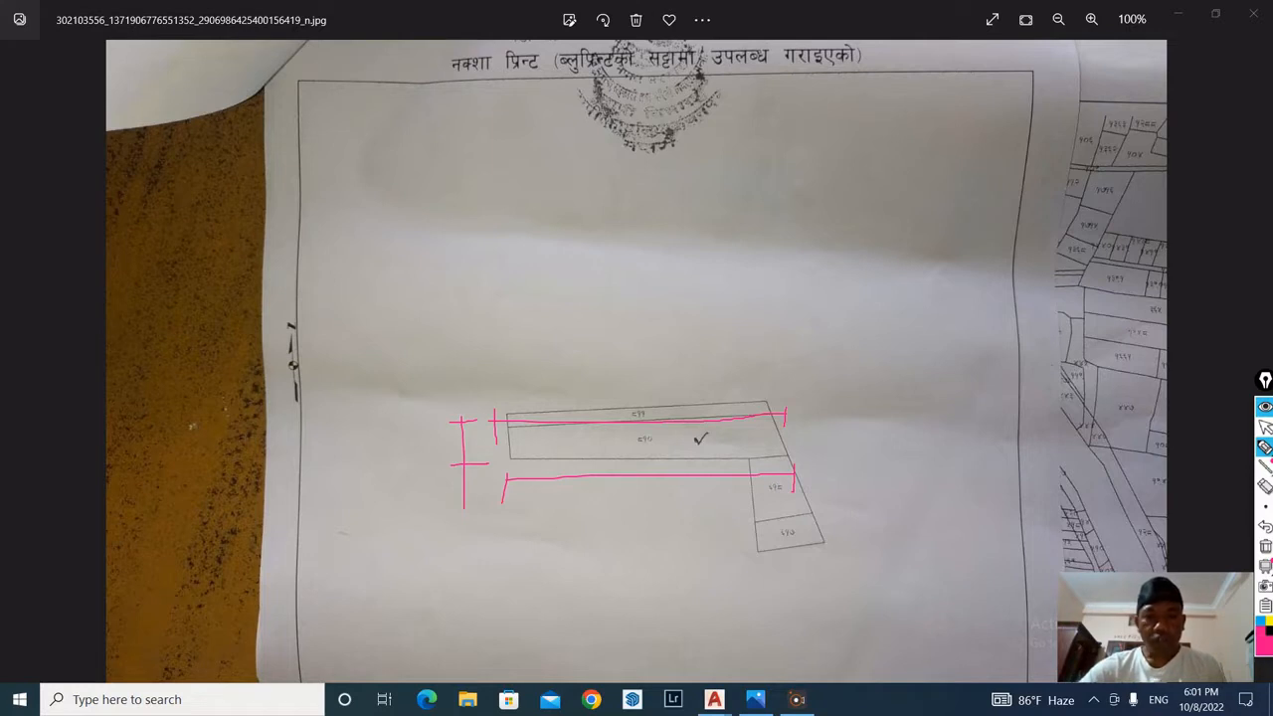
# Step: Sketch a long four-sided plot with the pen in the blank area above the parcel
pyautogui.moveTo(475, 233); pyautogui.dragTo(476, 285)
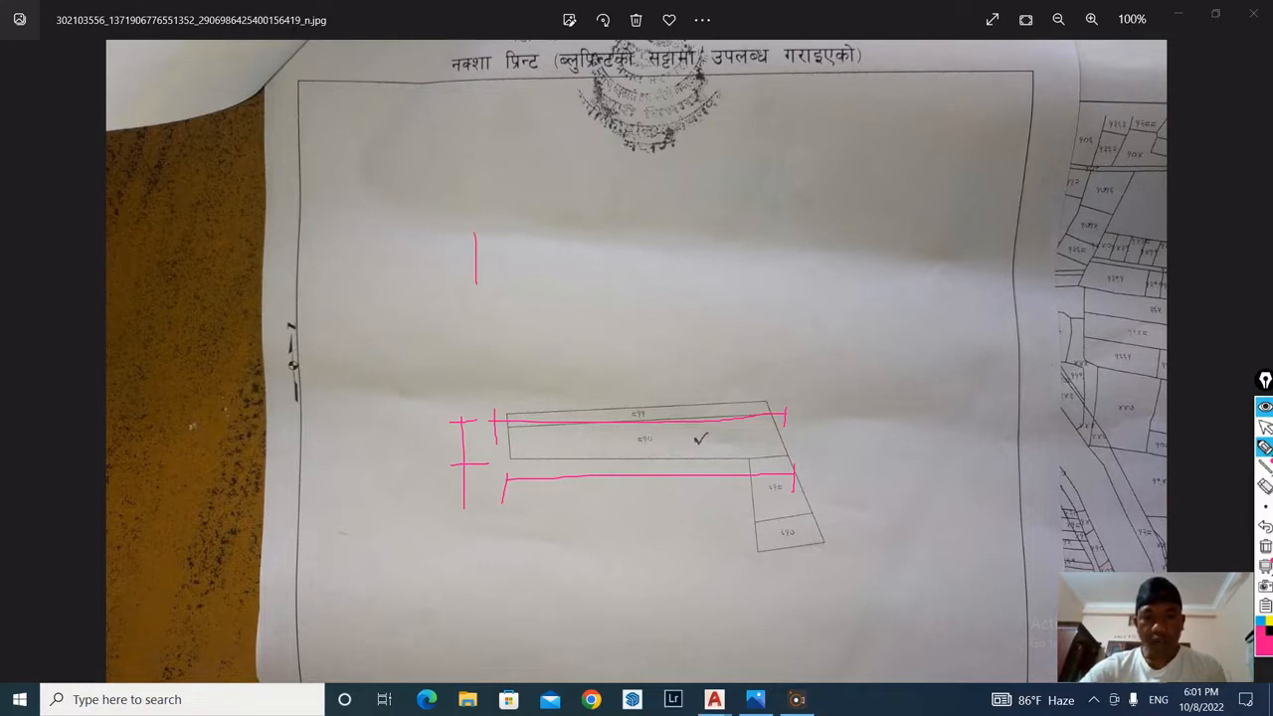
pyautogui.moveTo(470, 227)
pyautogui.mouseDown()
pyautogui.moveTo(740, 206)
pyautogui.moveTo(761, 256)
pyautogui.mouseUp()
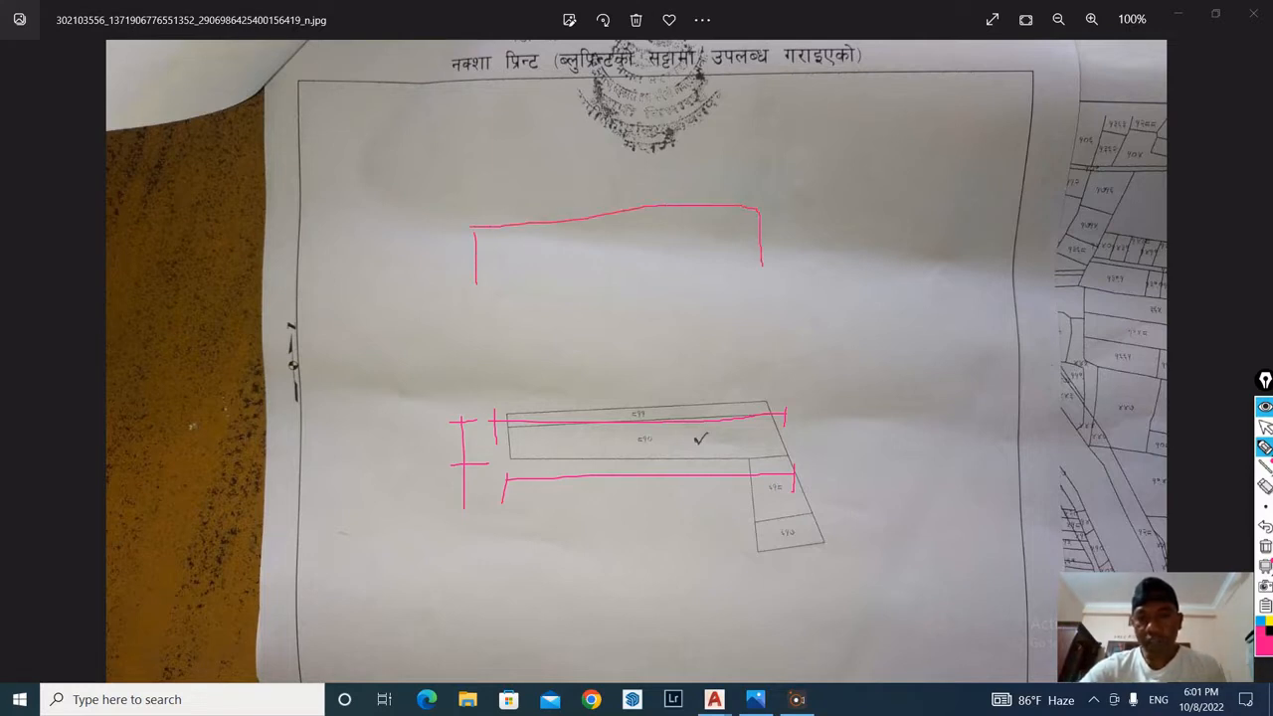
pyautogui.moveTo(473, 284); pyautogui.dragTo(763, 267)
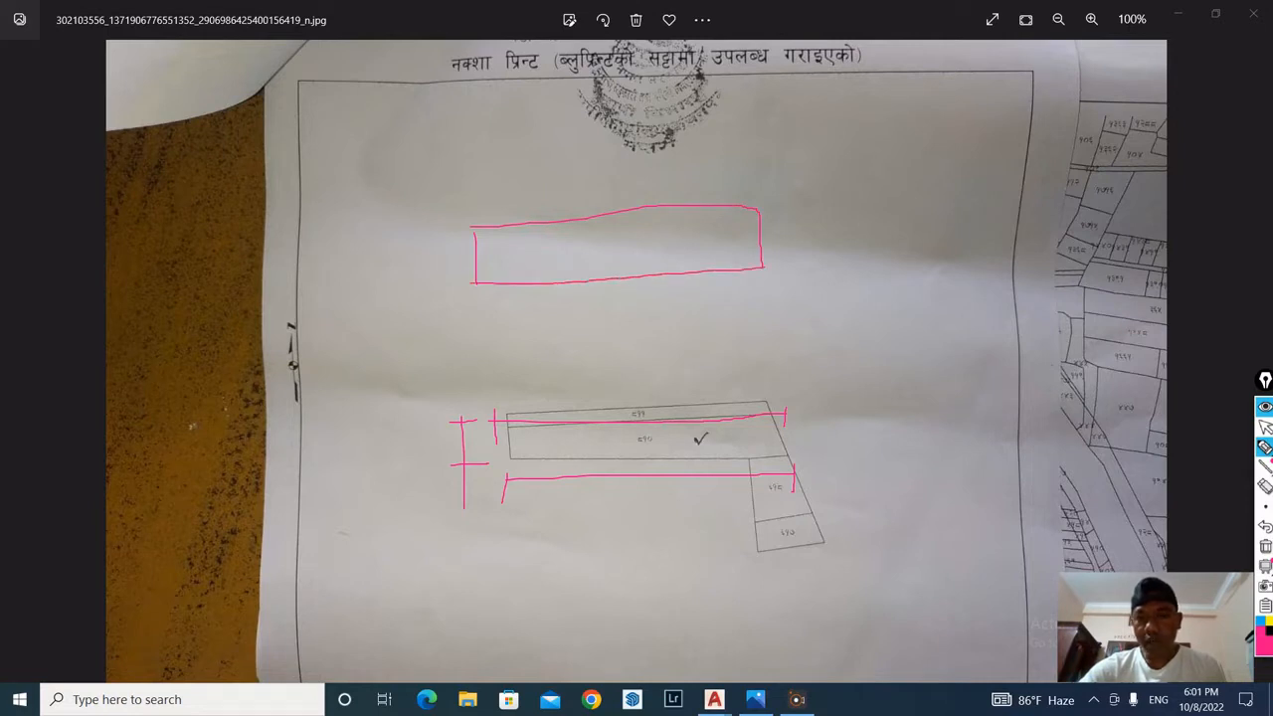
# Step: Add pen dimension lines along all four sides of the sketched plot and cross it with both diagonals
pyautogui.moveTo(446, 188)
pyautogui.mouseDown()
pyautogui.moveTo(777, 182)
pyautogui.moveTo(772, 192)
pyautogui.mouseUp()
pyautogui.moveTo(418, 195)
pyautogui.mouseDown()
pyautogui.moveTo(416, 310)
pyautogui.moveTo(473, 307)
pyautogui.mouseUp()
pyautogui.moveTo(396, 225); pyautogui.dragTo(439, 225)
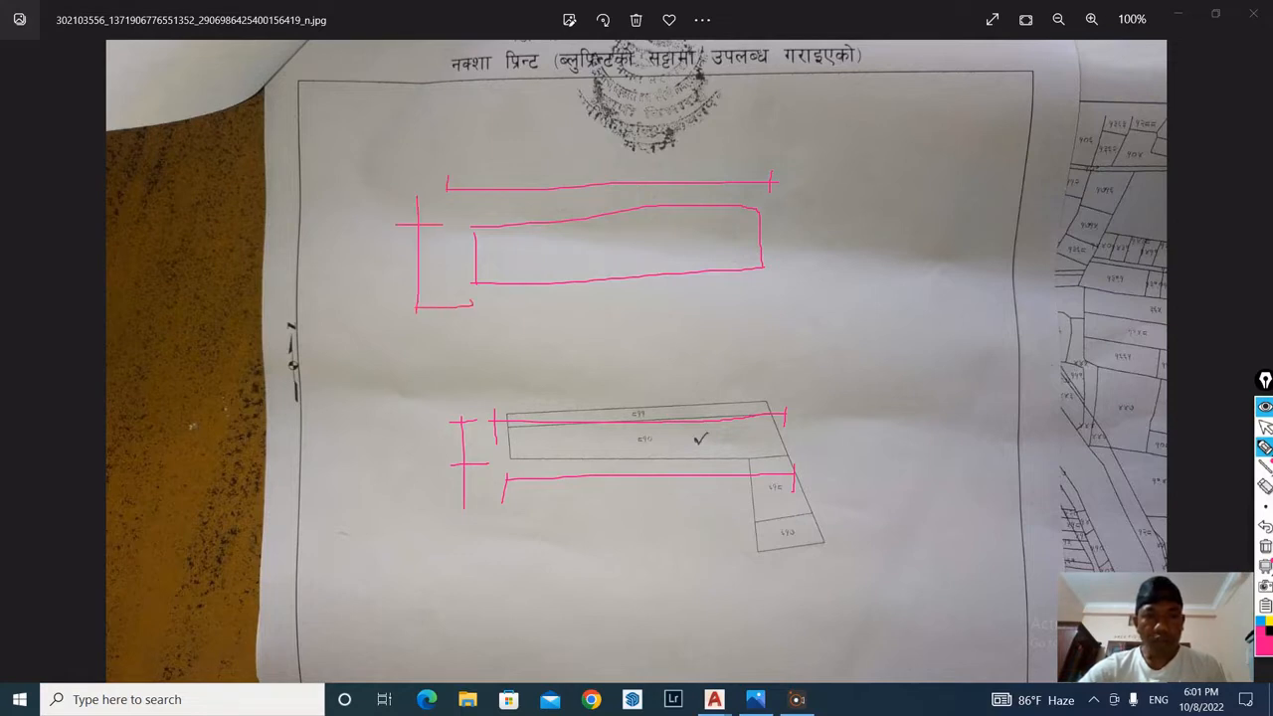
pyautogui.moveTo(471, 322); pyautogui.dragTo(764, 318)
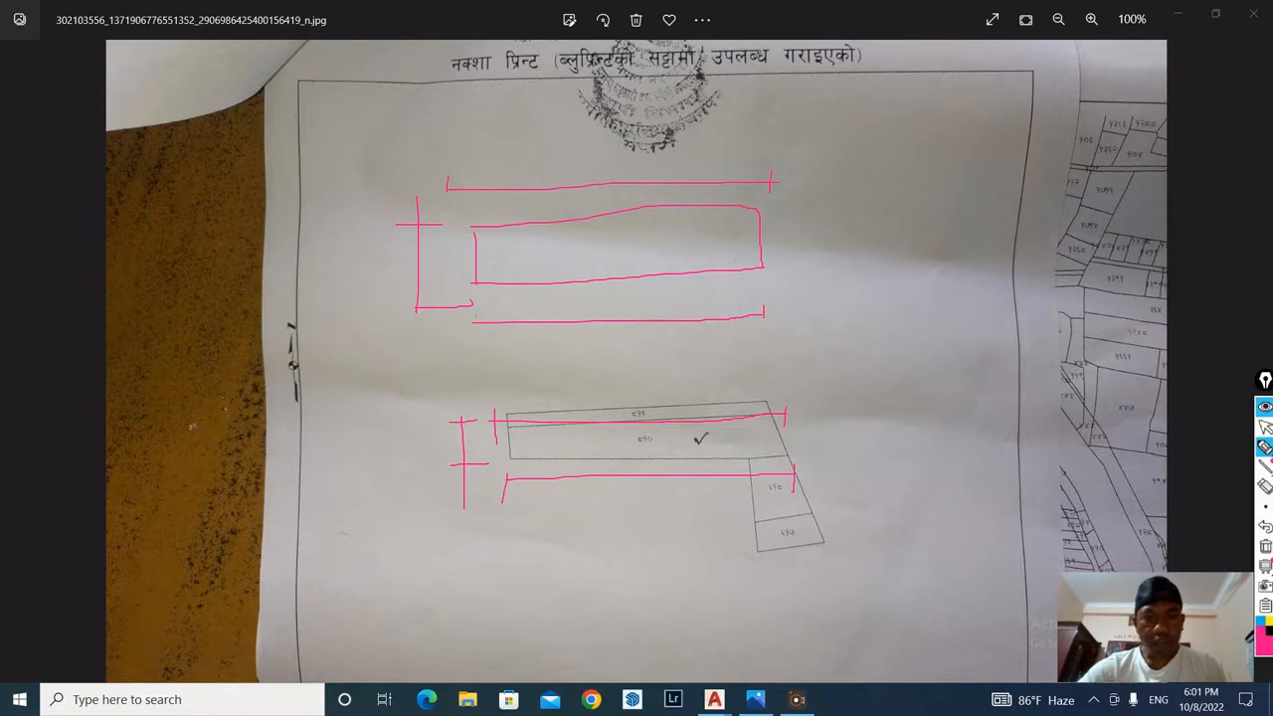
pyautogui.moveTo(476, 316); pyautogui.dragTo(481, 356)
pyautogui.moveTo(790, 209)
pyautogui.mouseDown()
pyautogui.moveTo(790, 265)
pyautogui.moveTo(816, 265)
pyautogui.mouseUp()
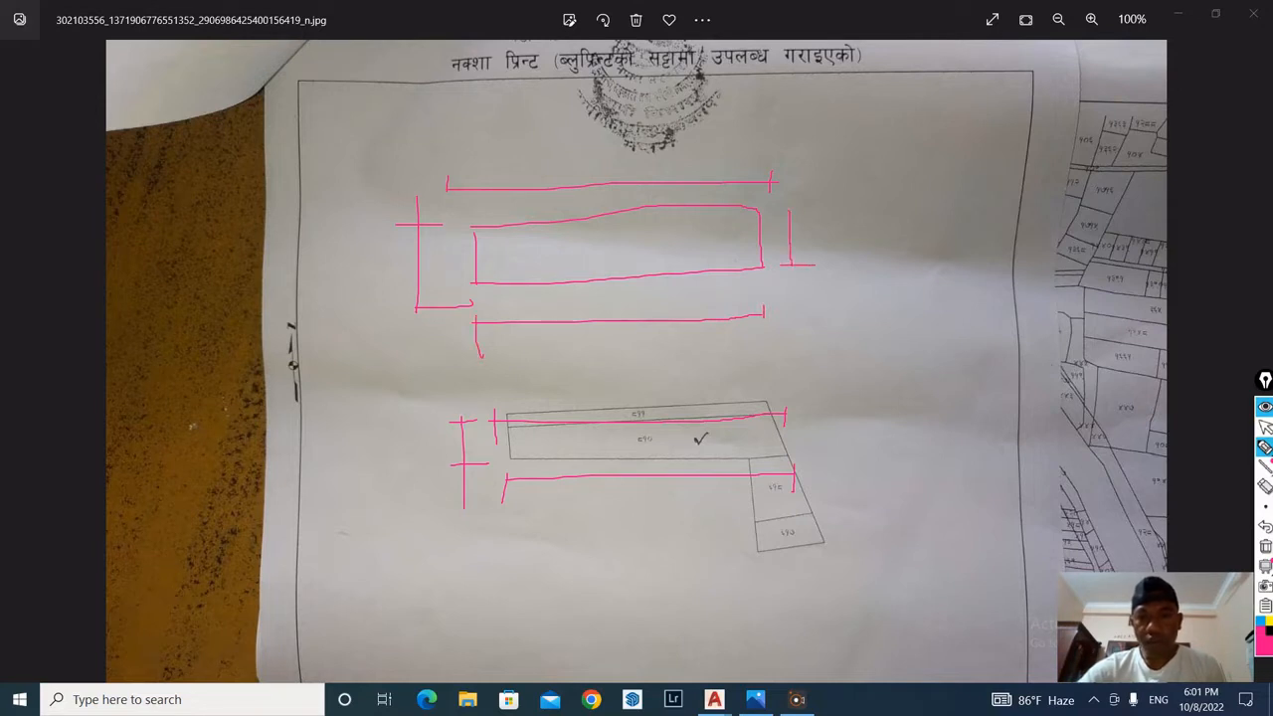
pyautogui.moveTo(781, 210); pyautogui.dragTo(808, 210)
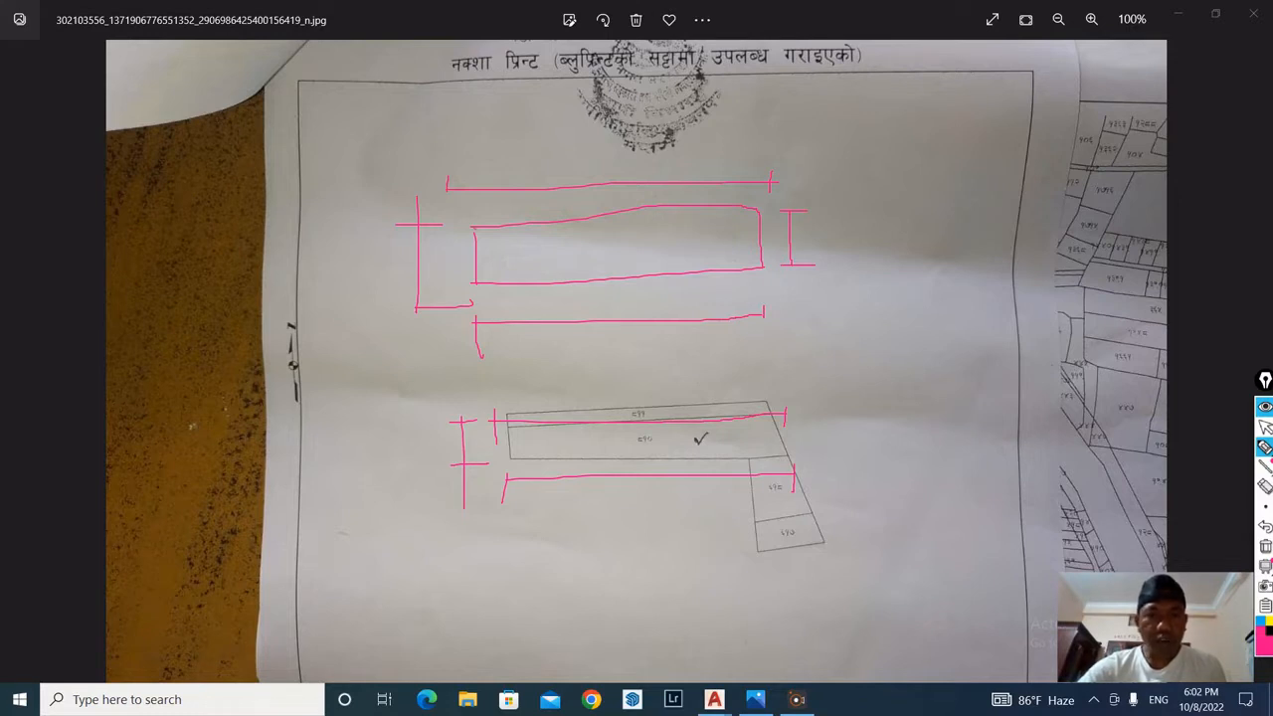
pyautogui.moveTo(475, 228); pyautogui.dragTo(762, 264)
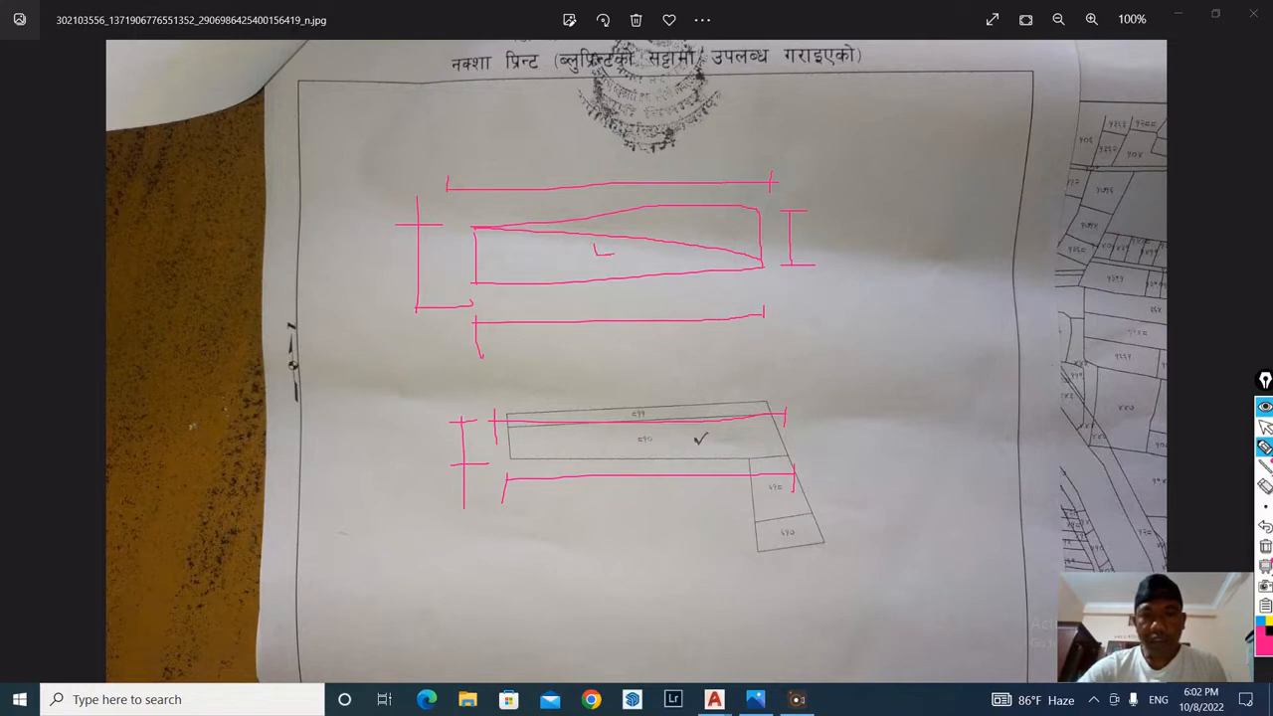
pyautogui.moveTo(475, 281); pyautogui.dragTo(746, 215)
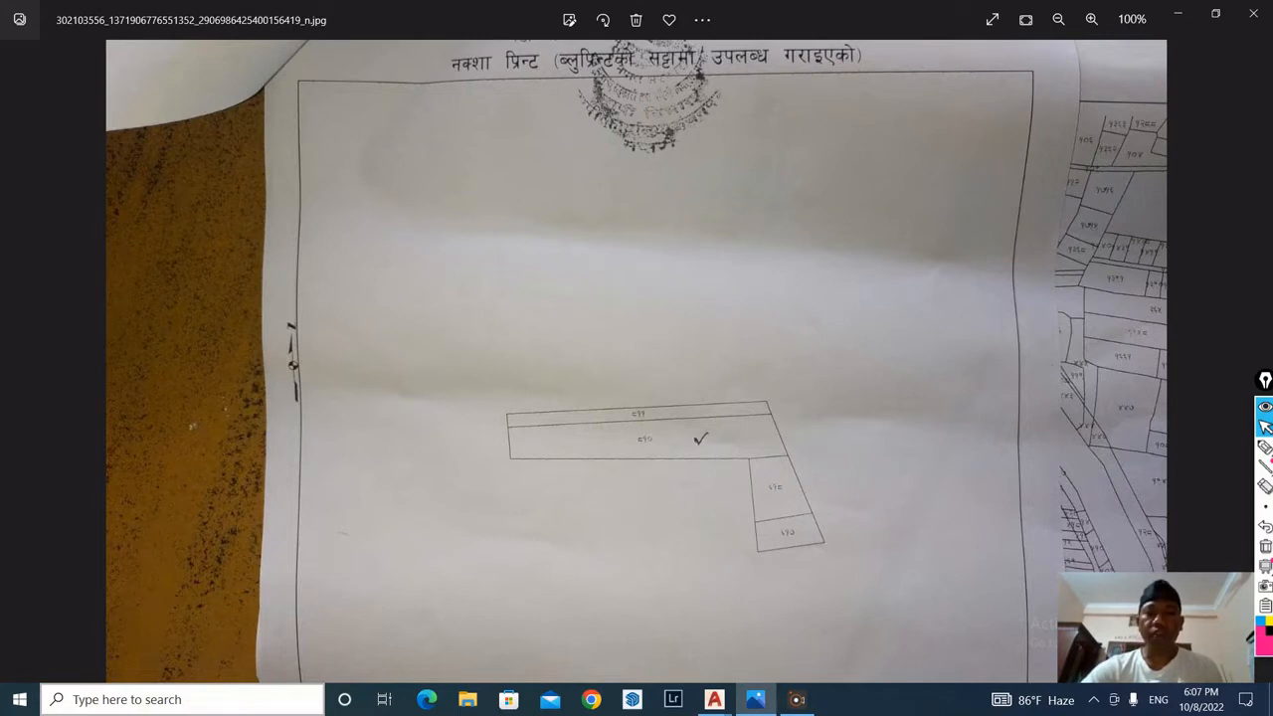
# Step: Switch from the map photo to the course.dwg drawing in AutoCAD
pyautogui.scroll(-1, 636, 429)
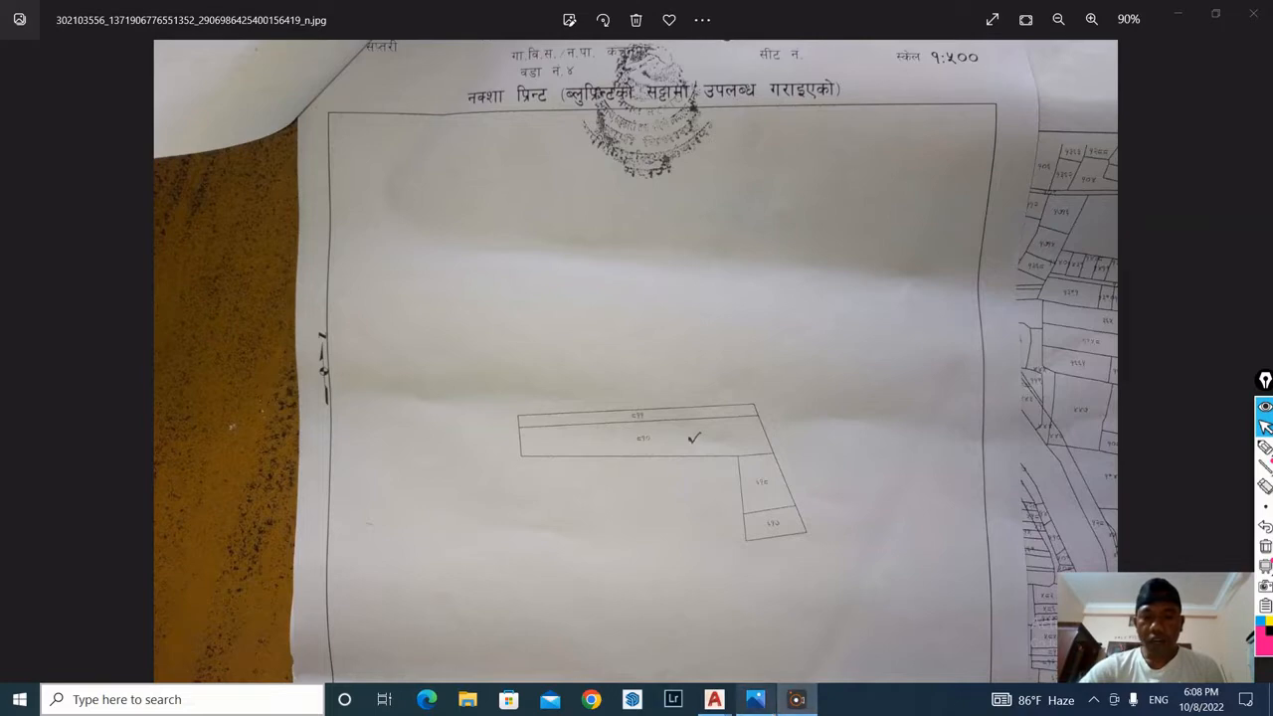
pyautogui.moveTo(714, 699)
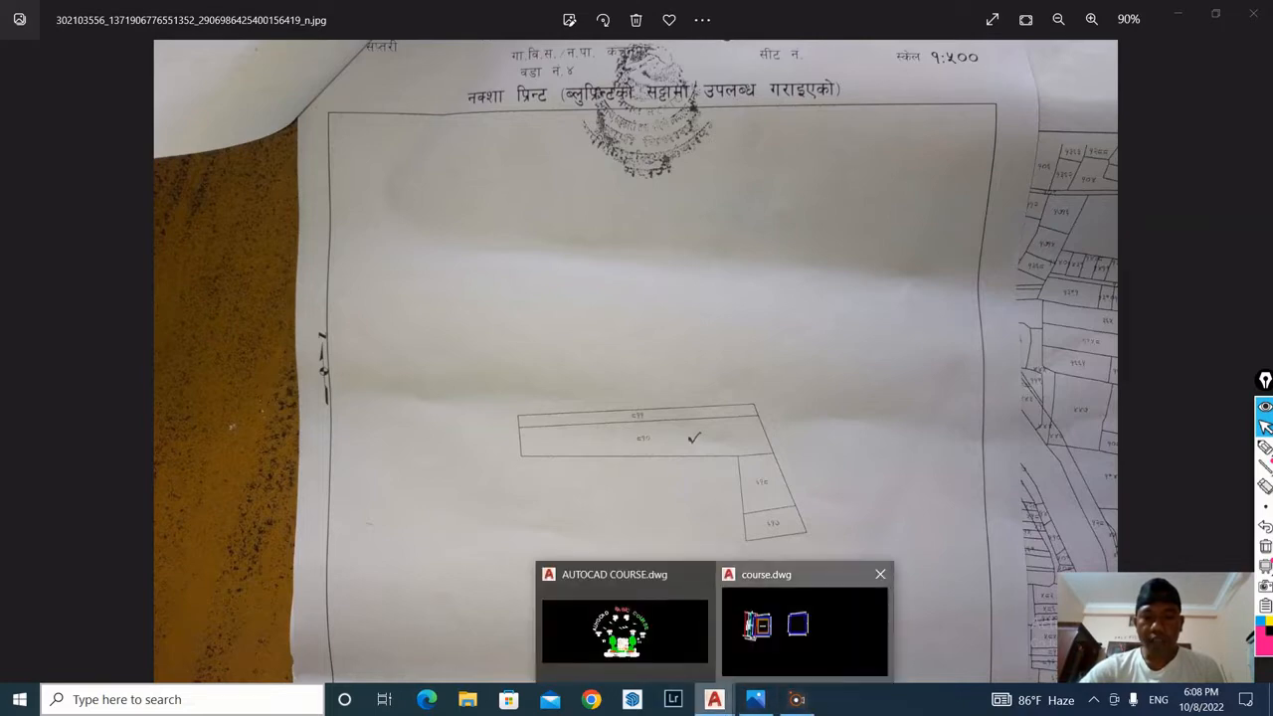
pyautogui.click(804, 632)
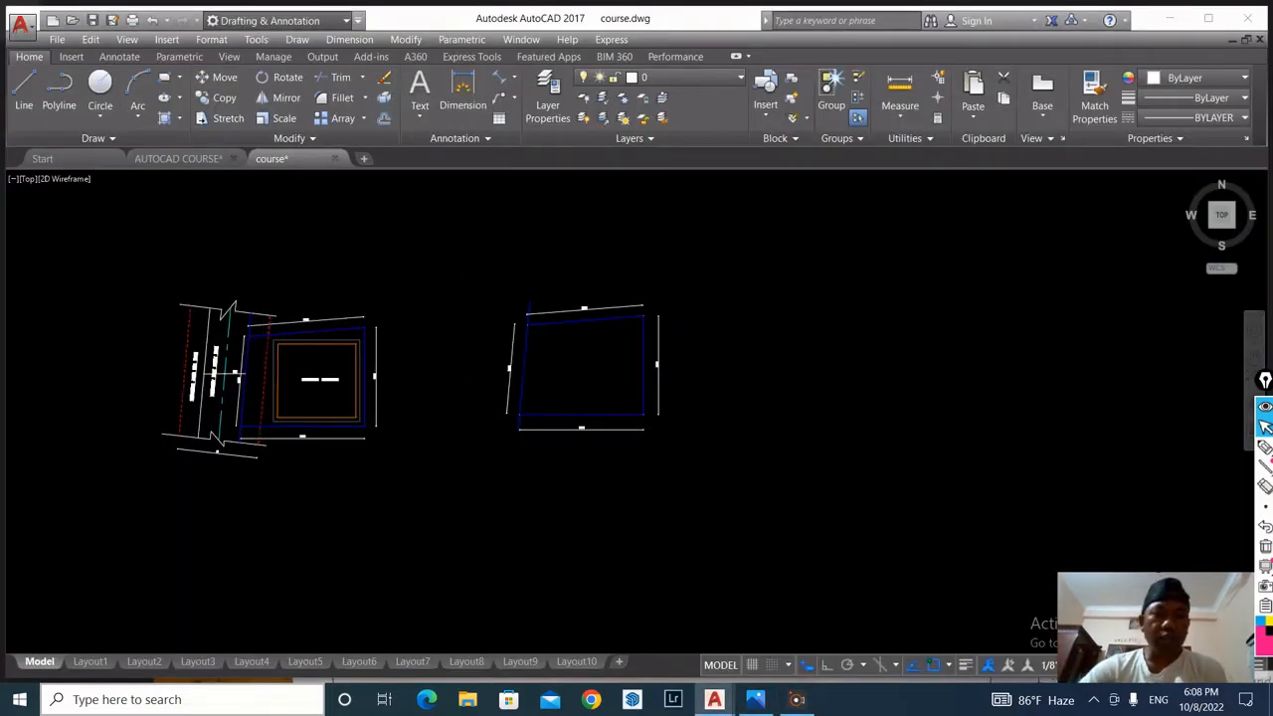
pyautogui.scroll(-2, 780, 333)
pyautogui.hotkey('alt', 'Tab')
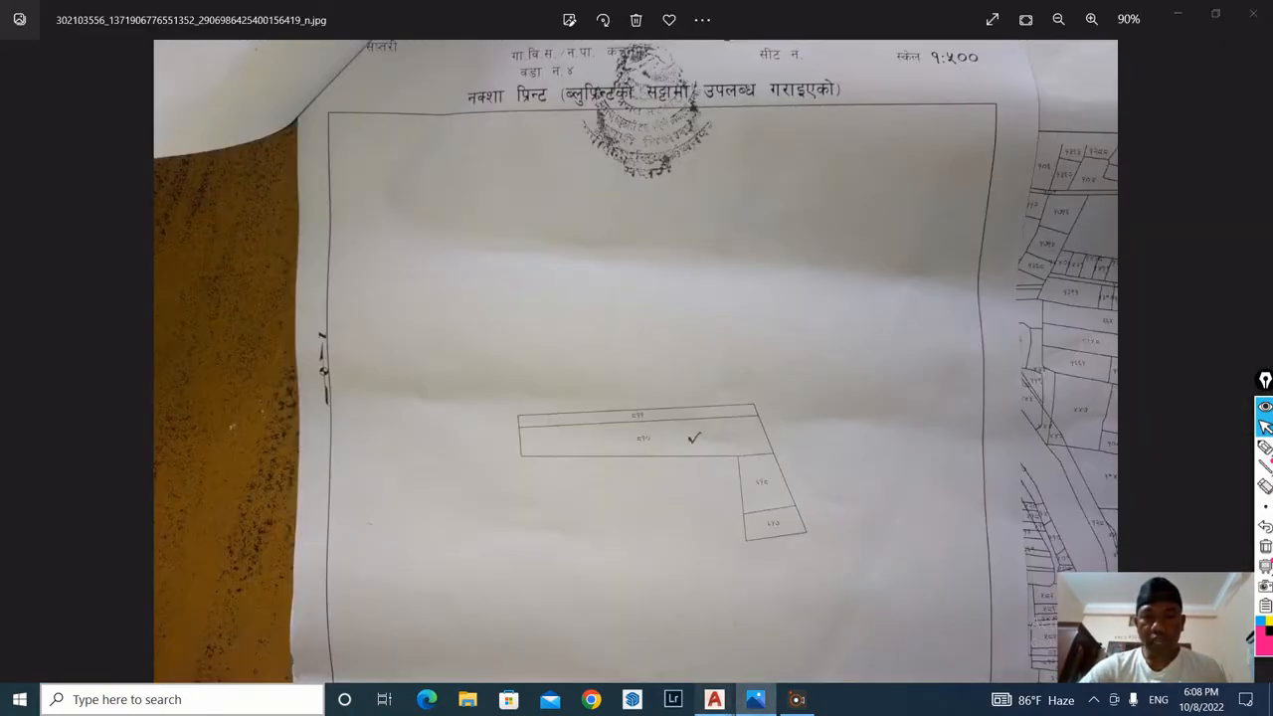
pyautogui.moveTo(714, 700)
pyautogui.click(803, 632)
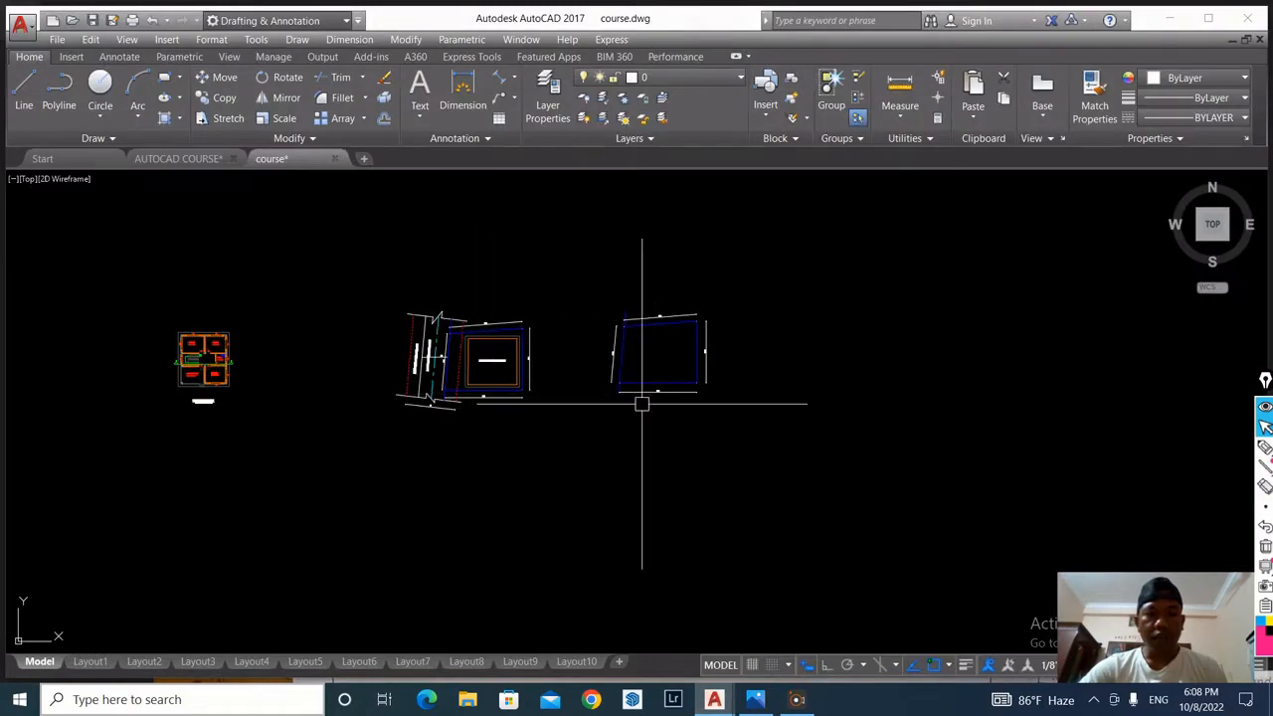
# Step: Examine the side dimensions of the empty blue plot outline beside the proposed building plan
pyautogui.scroll(2, 415, 355)
pyautogui.scroll(2, 830, 350)
pyautogui.scroll(3, 830, 350)
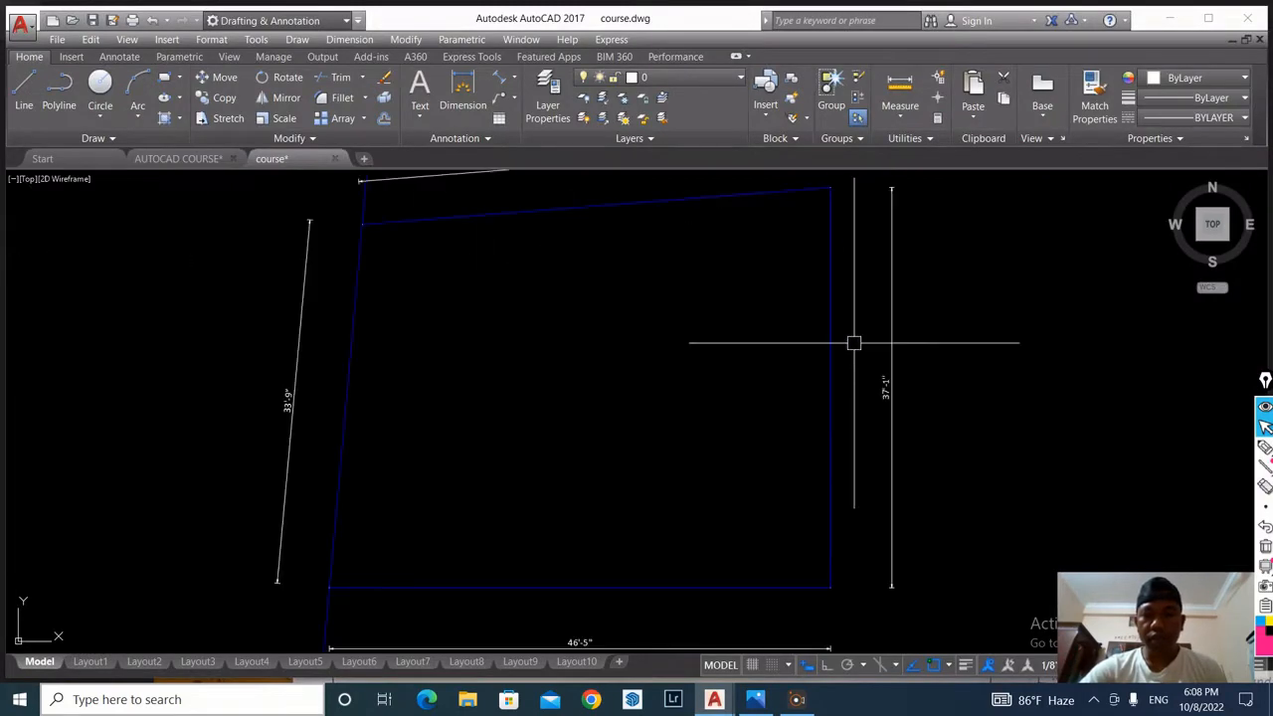
pyautogui.scroll(-2, 597, 376)
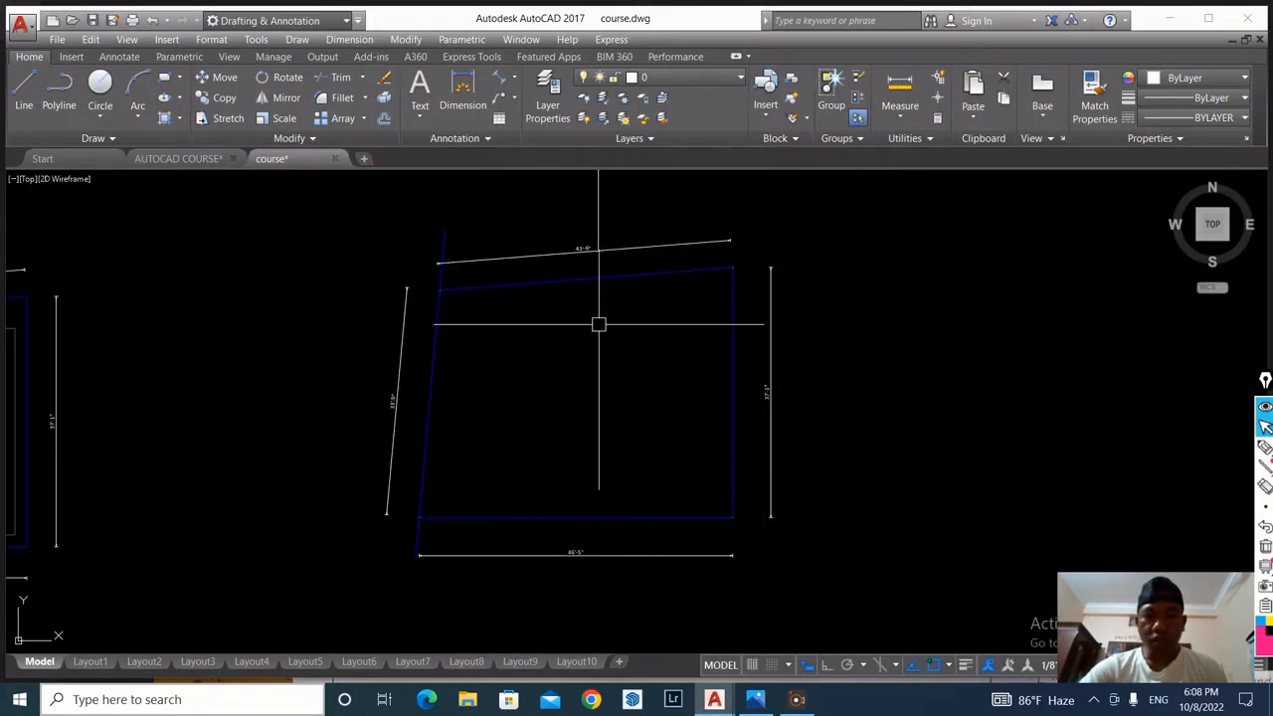
pyautogui.scroll(4, 577, 250)
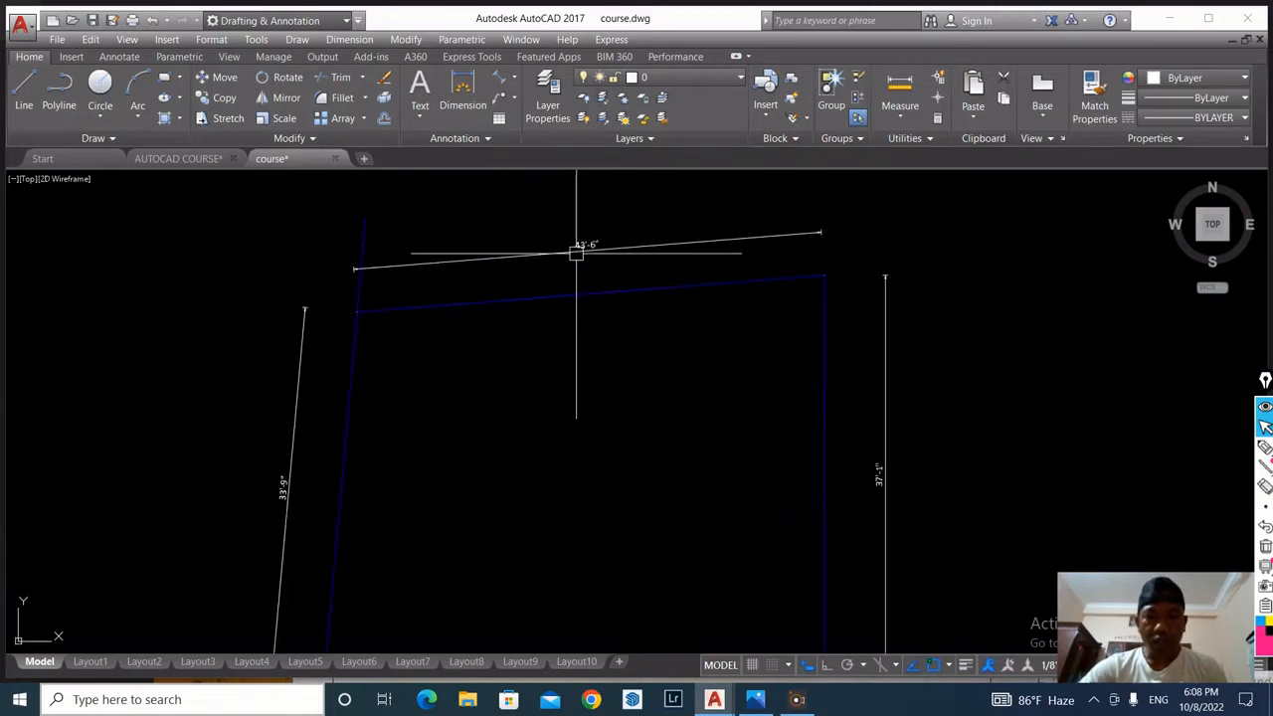
pyautogui.scroll(-4, 677, 259)
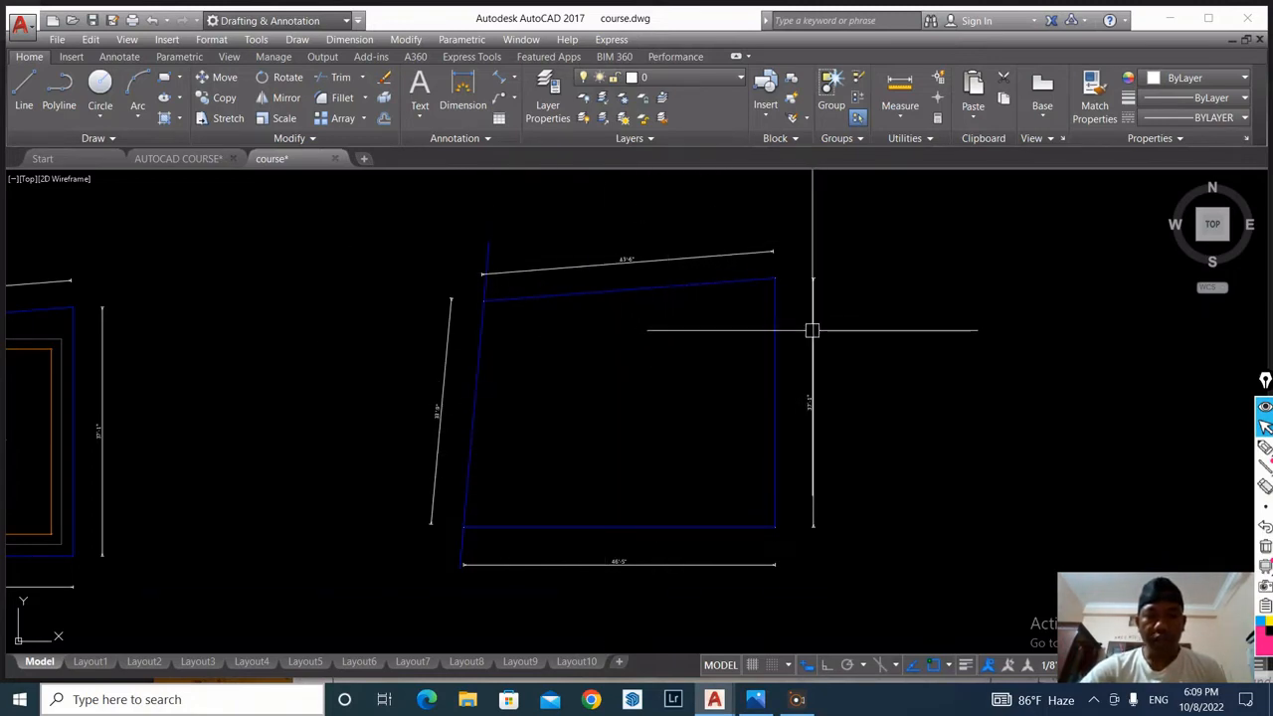
pyautogui.scroll(-2, 863, 307)
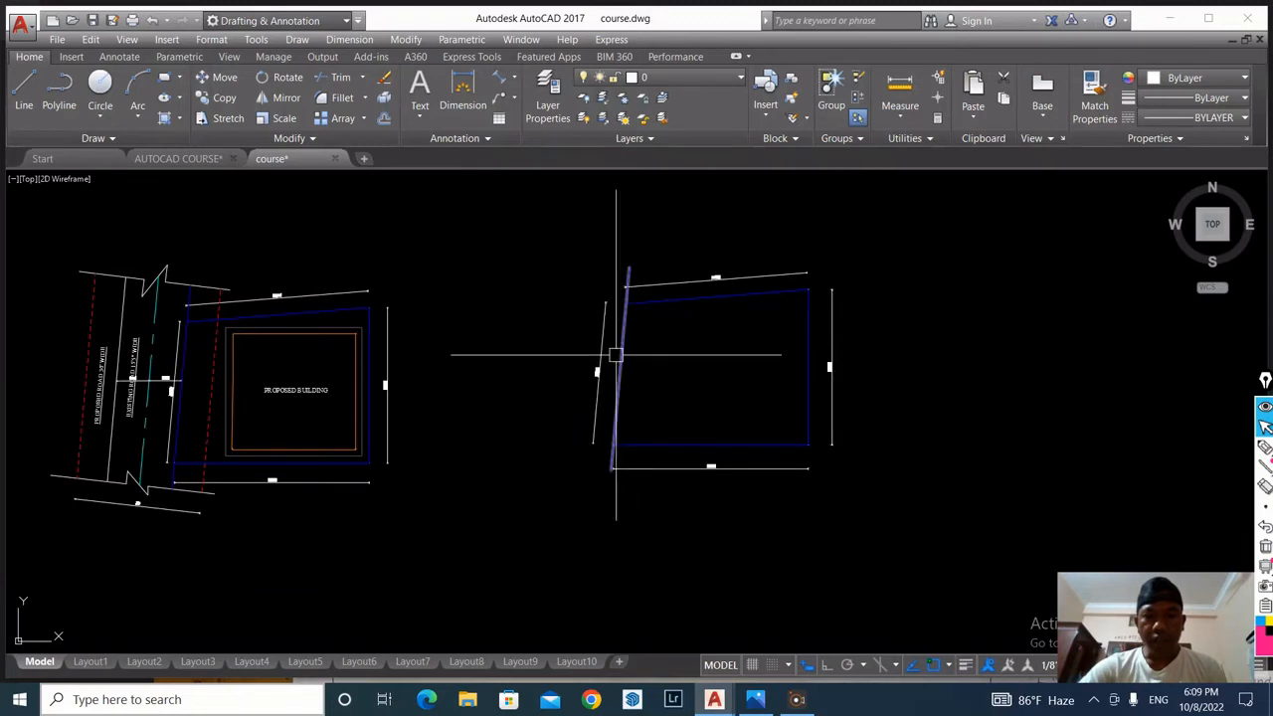
# Step: Add an aligned dimension along the diagonal from the empty plot's upper-left corner to its lower-right corner
pyautogui.scroll(2, 712, 309)
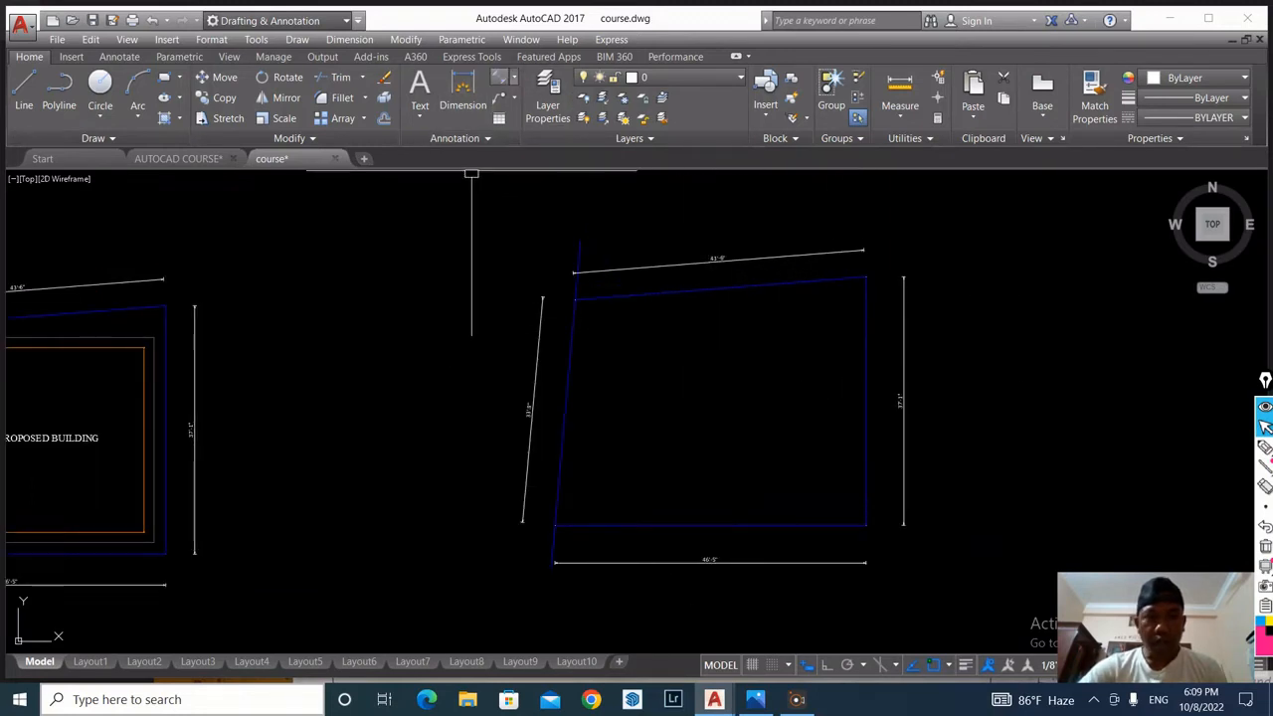
pyautogui.click(462, 100)
pyautogui.click(575, 299)
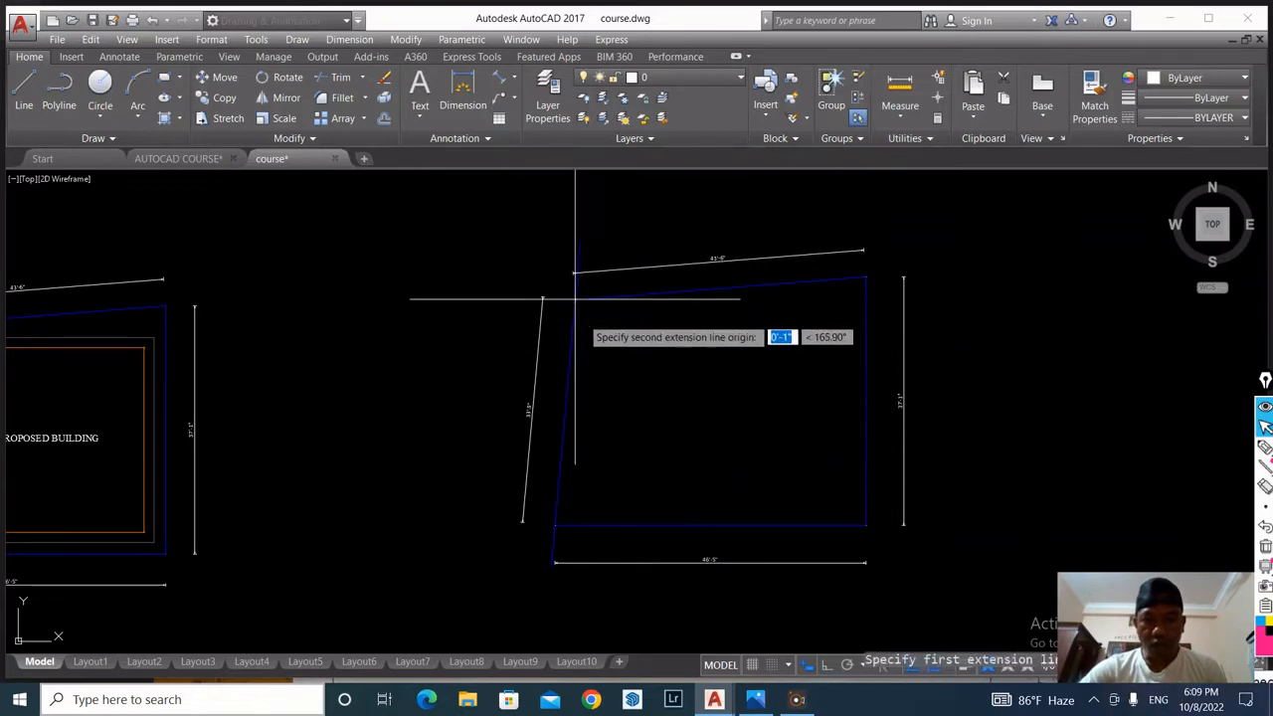
pyautogui.click(865, 522)
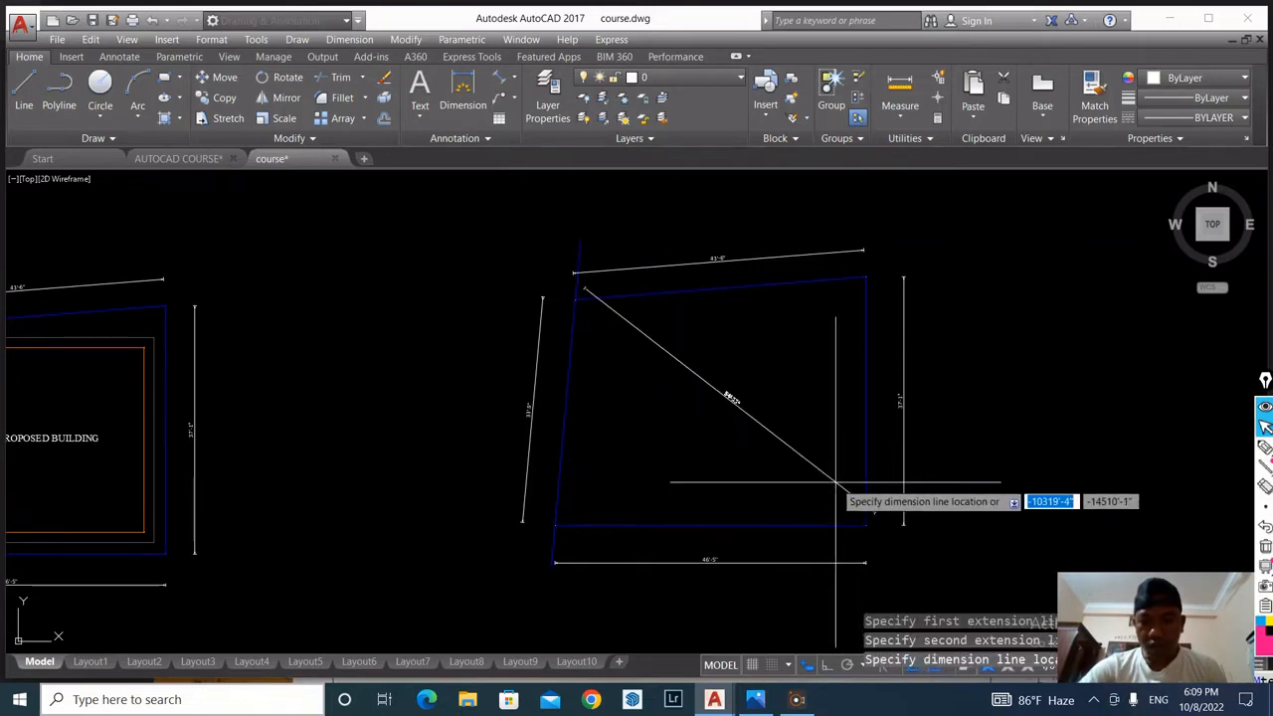
pyautogui.click(827, 500)
# Step: Add a second aligned dimension along the other diagonal, from the plot's lower-left corner to its upper-right corner
pyautogui.scroll(3, 716, 383)
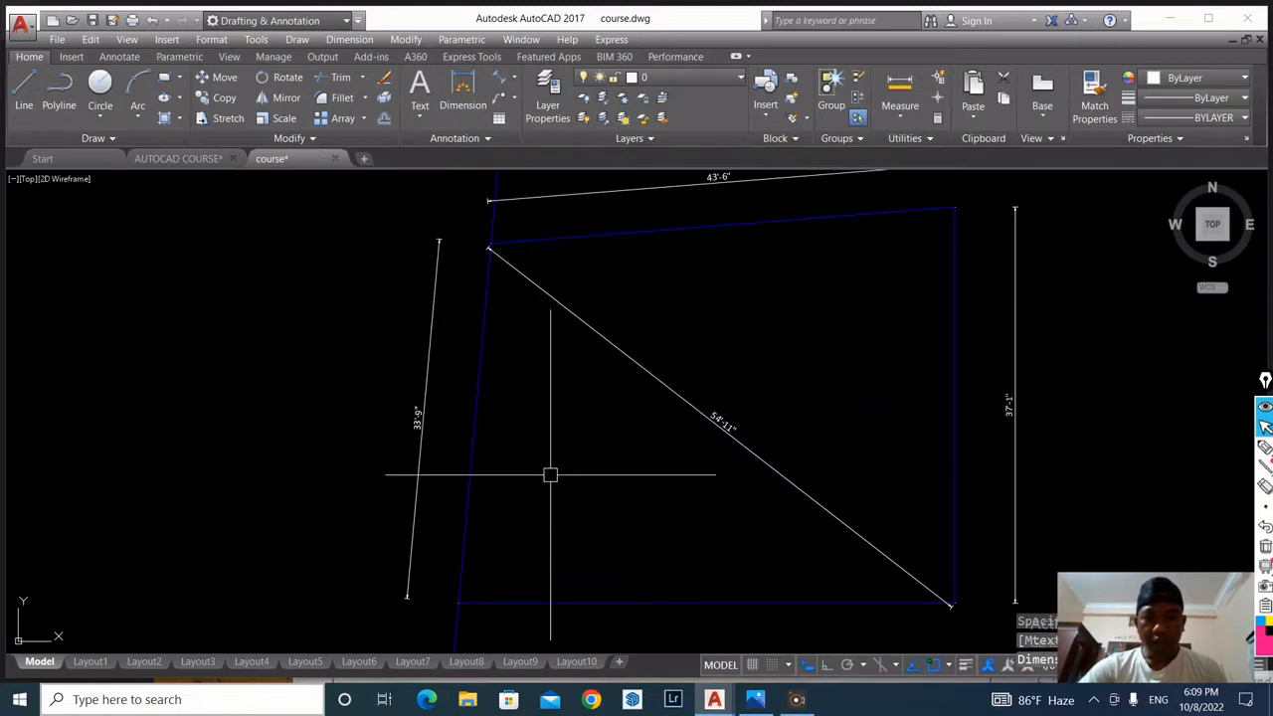
pyautogui.press('Return')
pyautogui.click(460, 602)
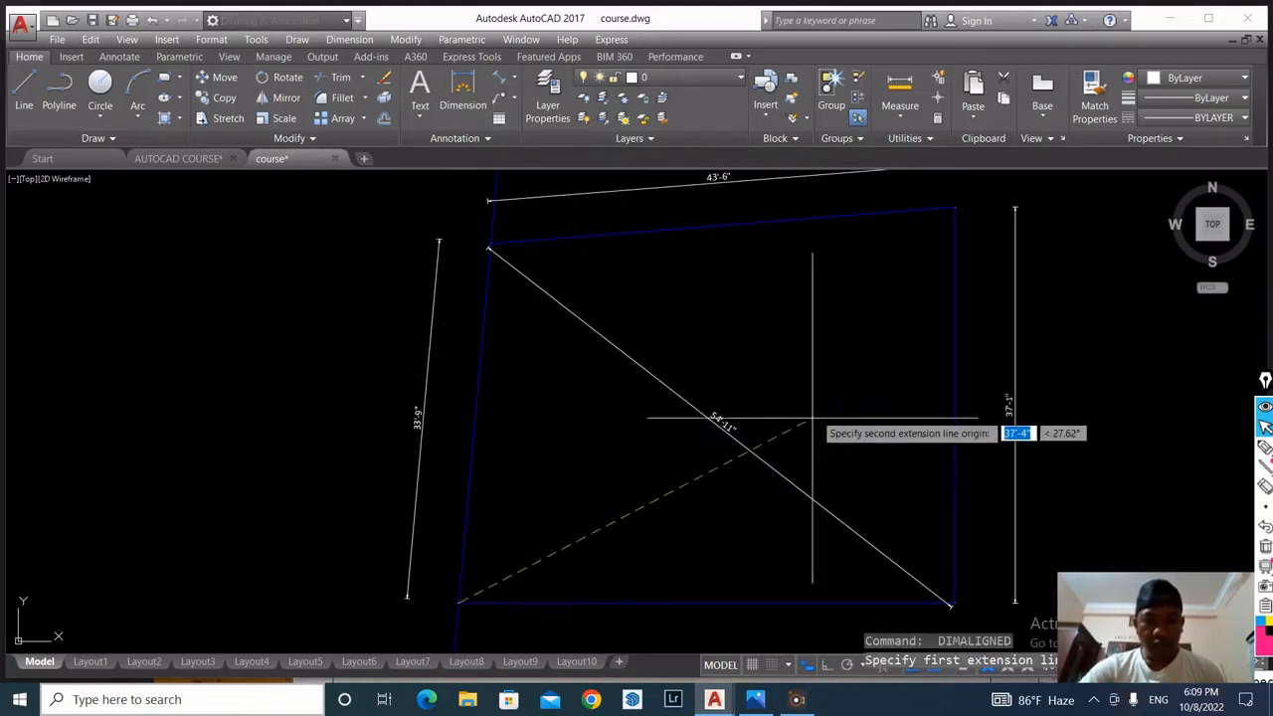
pyautogui.click(953, 209)
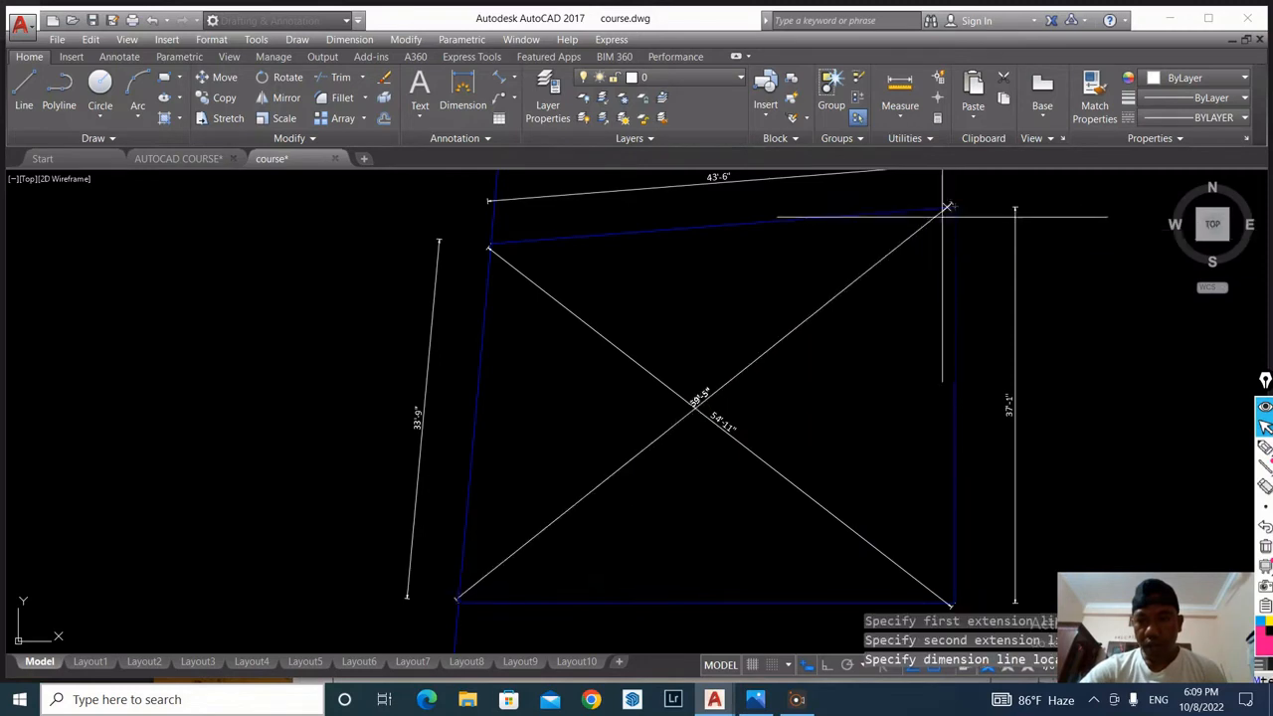
pyautogui.scroll(-3, 762, 278)
pyautogui.scroll(1, 690, 275)
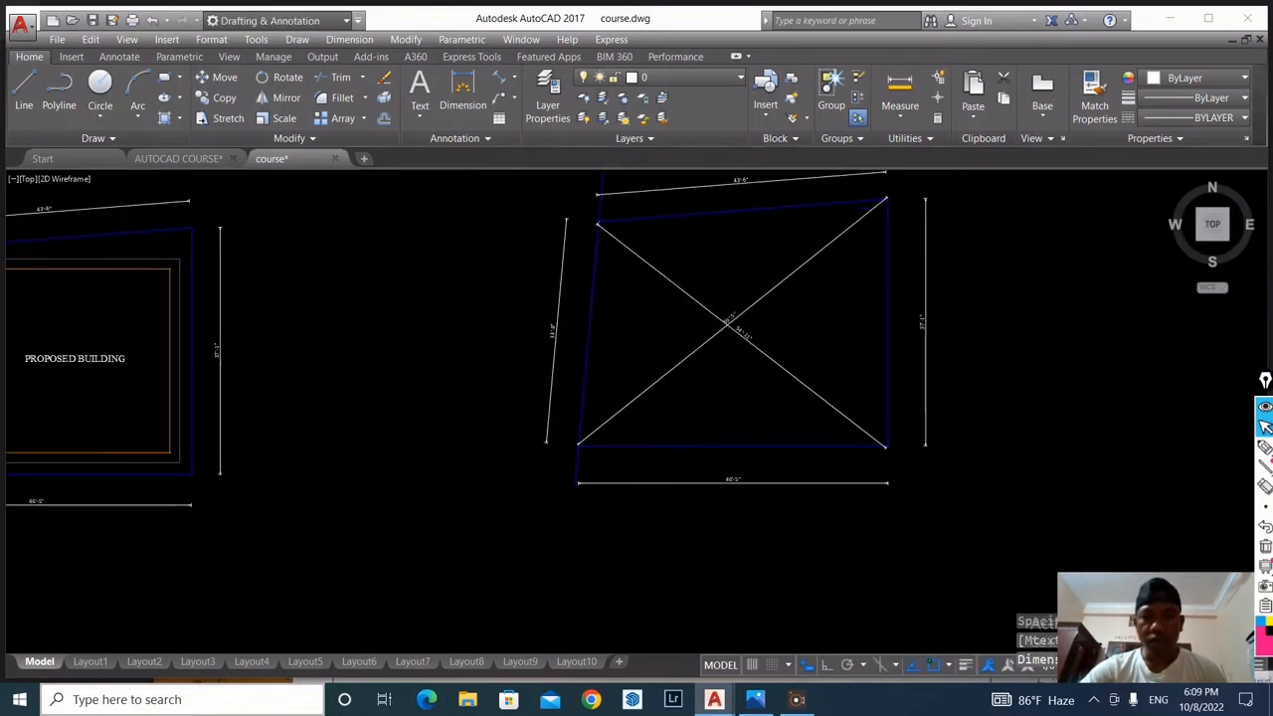
# Step: Compare the plot outline dimensioned along its diagonals with the site plan of the proposed building and its adjoining roads
pyautogui.scroll(2, 771, 354)
pyautogui.scroll(-2, 520, 429)
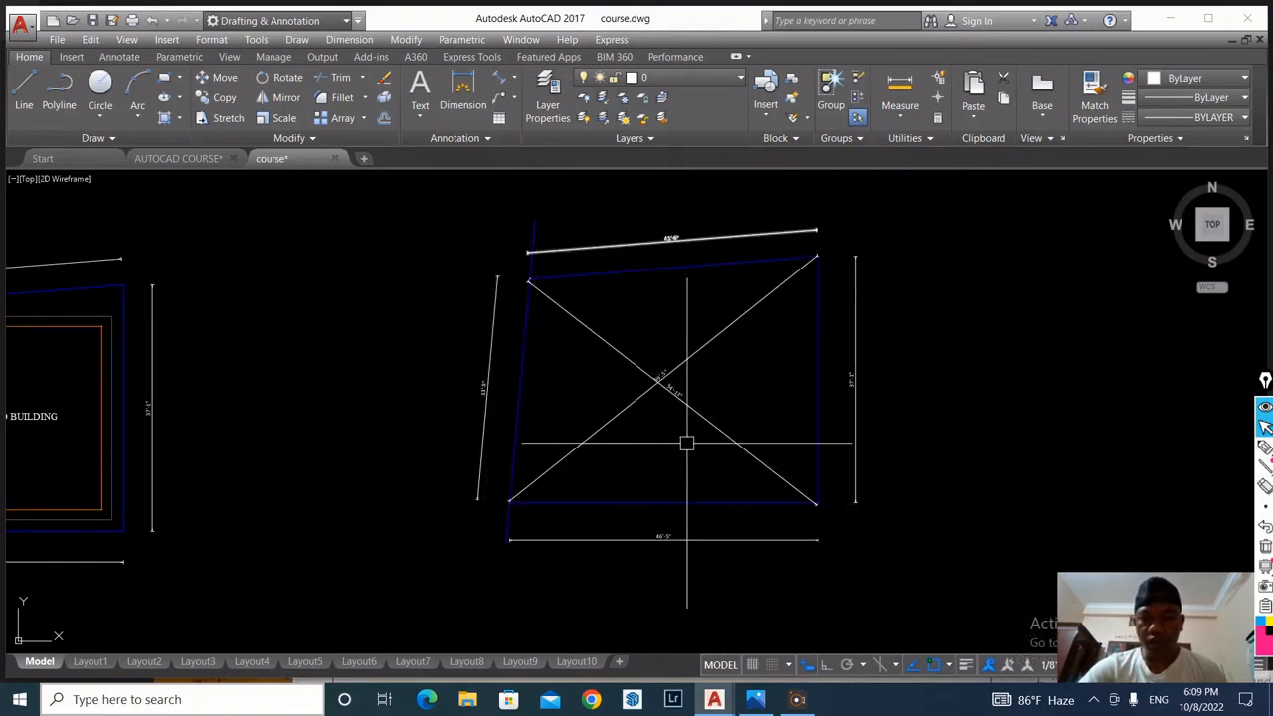
pyautogui.scroll(-2, 810, 336)
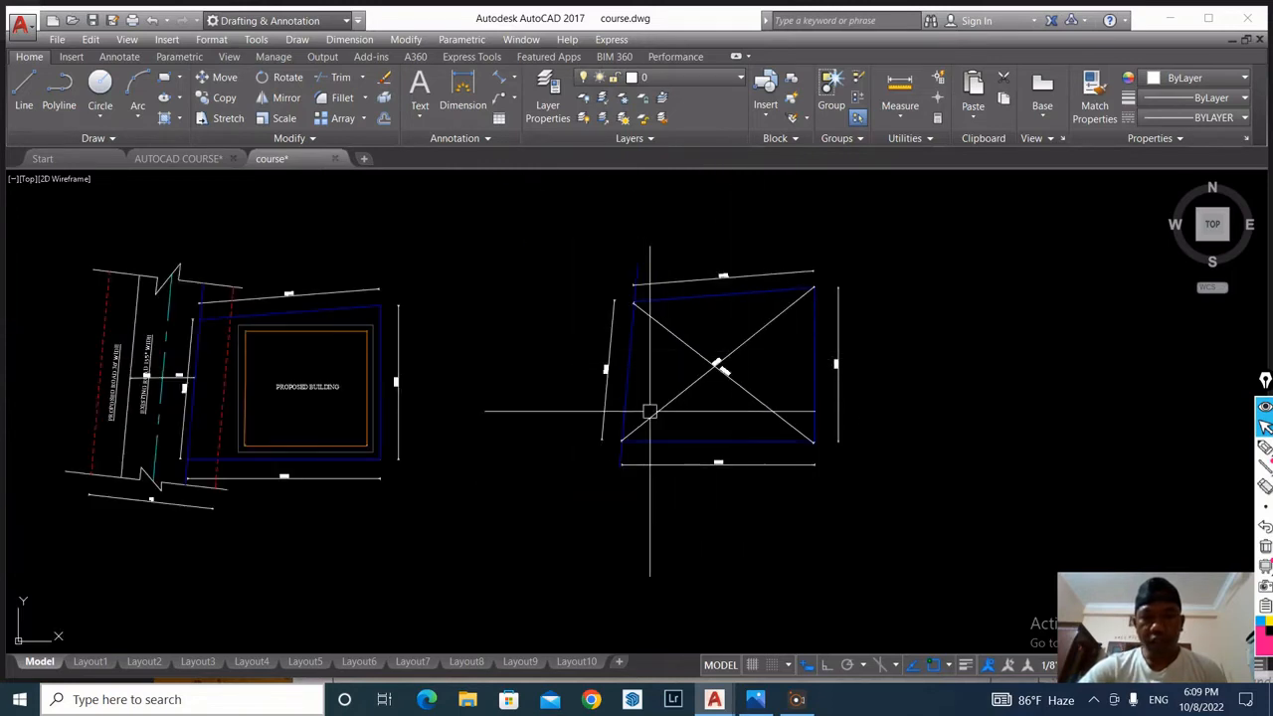
pyautogui.scroll(-3, 913, 370)
pyautogui.scroll(3, 438, 373)
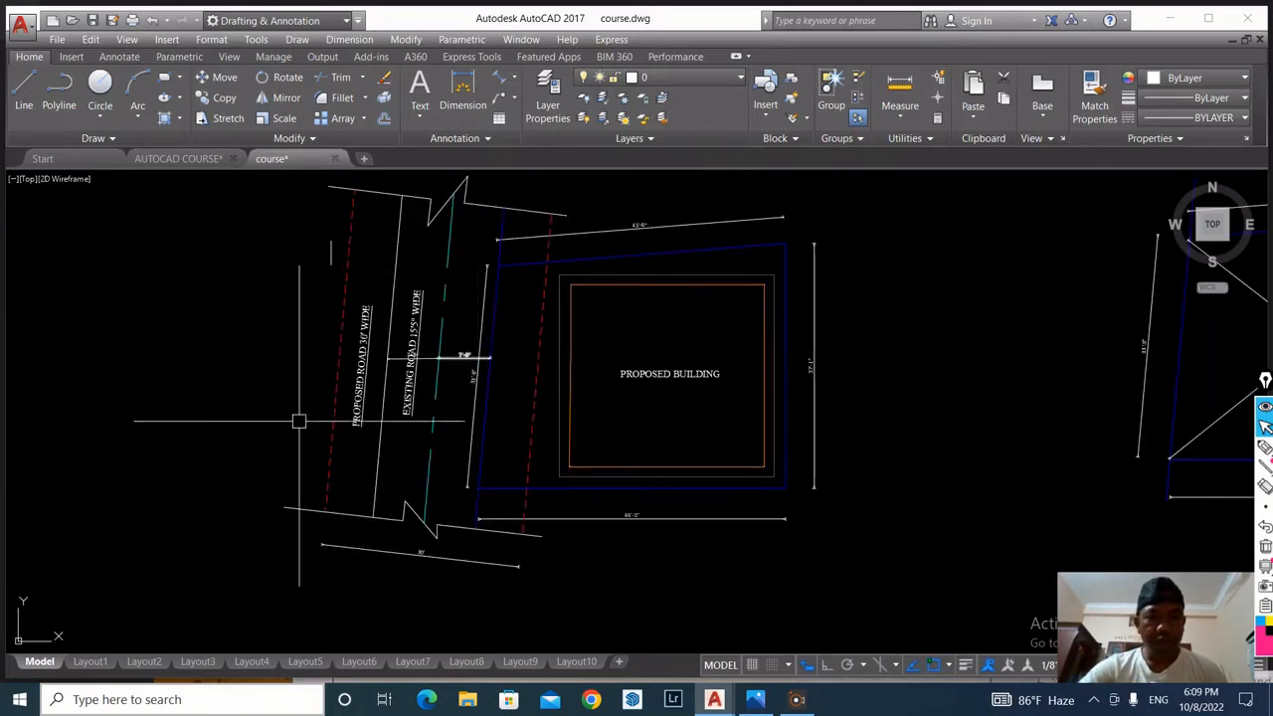
pyautogui.scroll(-2, 318, 412)
pyautogui.scroll(2, 1030, 378)
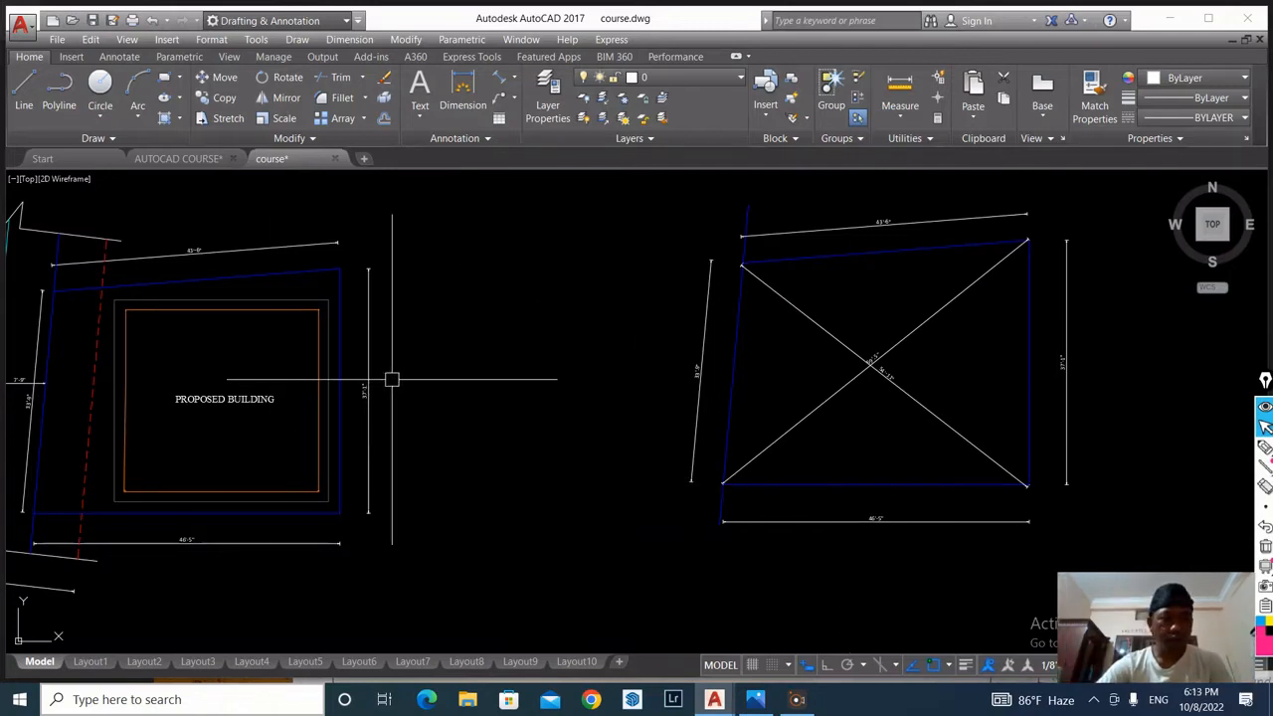
pyautogui.scroll(-2, 587, 378)
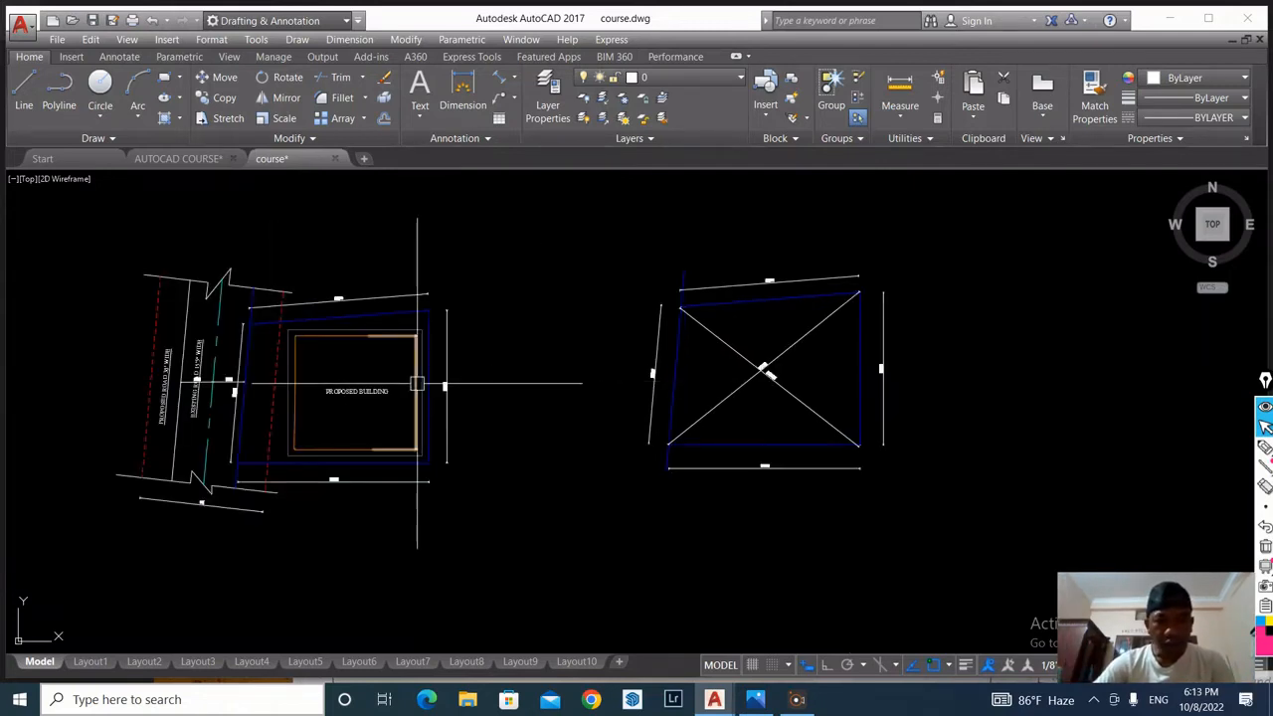
pyautogui.moveTo(484, 389); pyautogui.dragTo(628, 381, button='middle')
pyautogui.scroll(3, 505, 329)
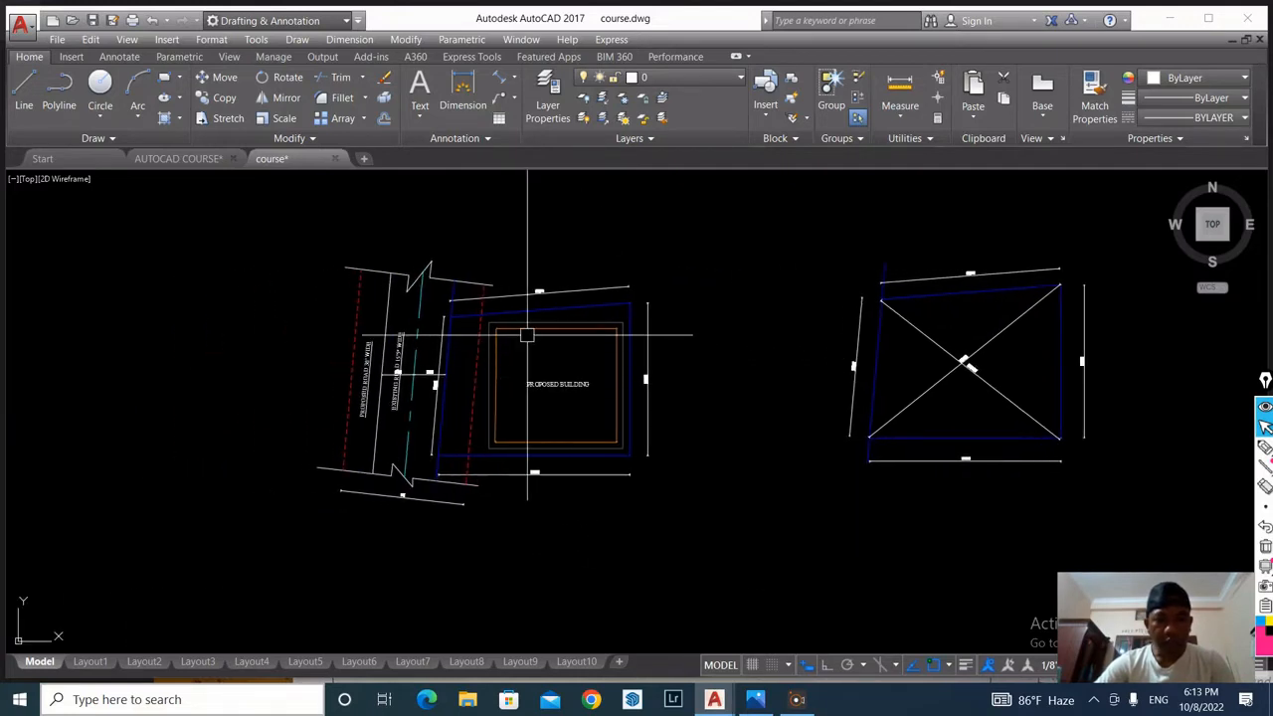
pyautogui.scroll(-3, 505, 329)
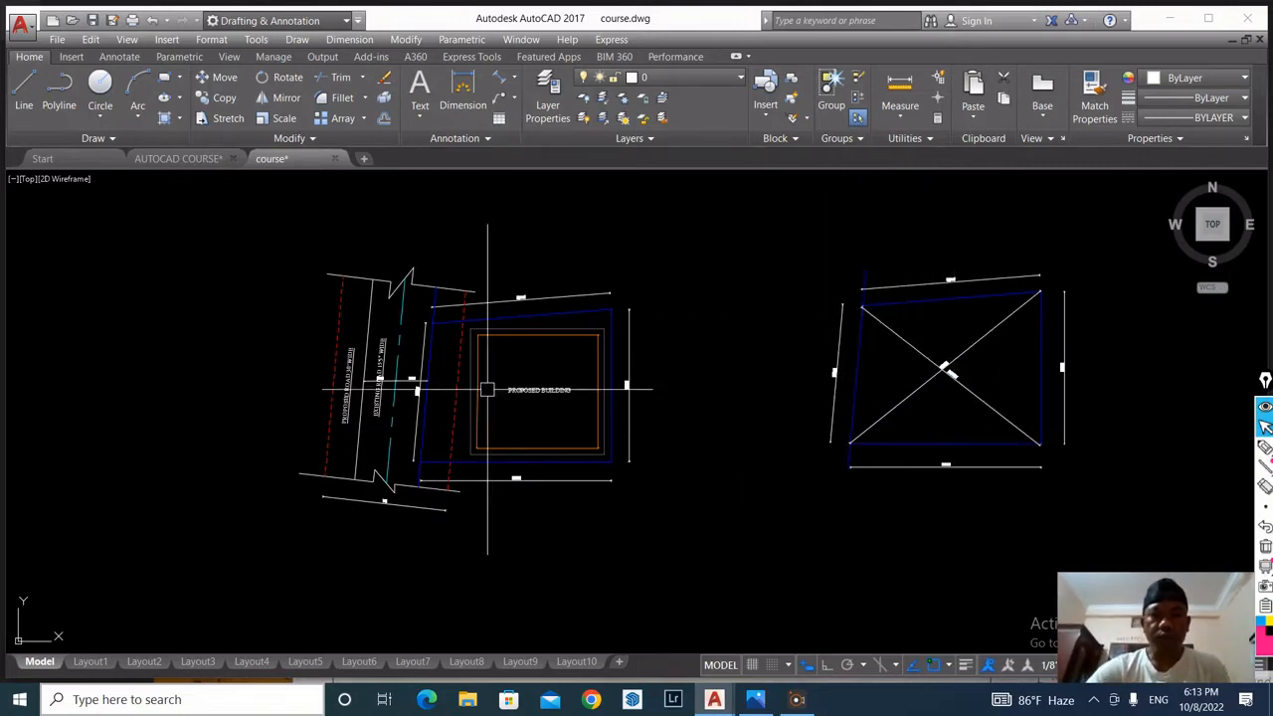
# Step: Examine the existing road, its centre line and the dashed proposed-road edges beside the building plot
pyautogui.scroll(2, 489, 387)
pyautogui.scroll(-3, 563, 370)
pyautogui.scroll(2, 489, 394)
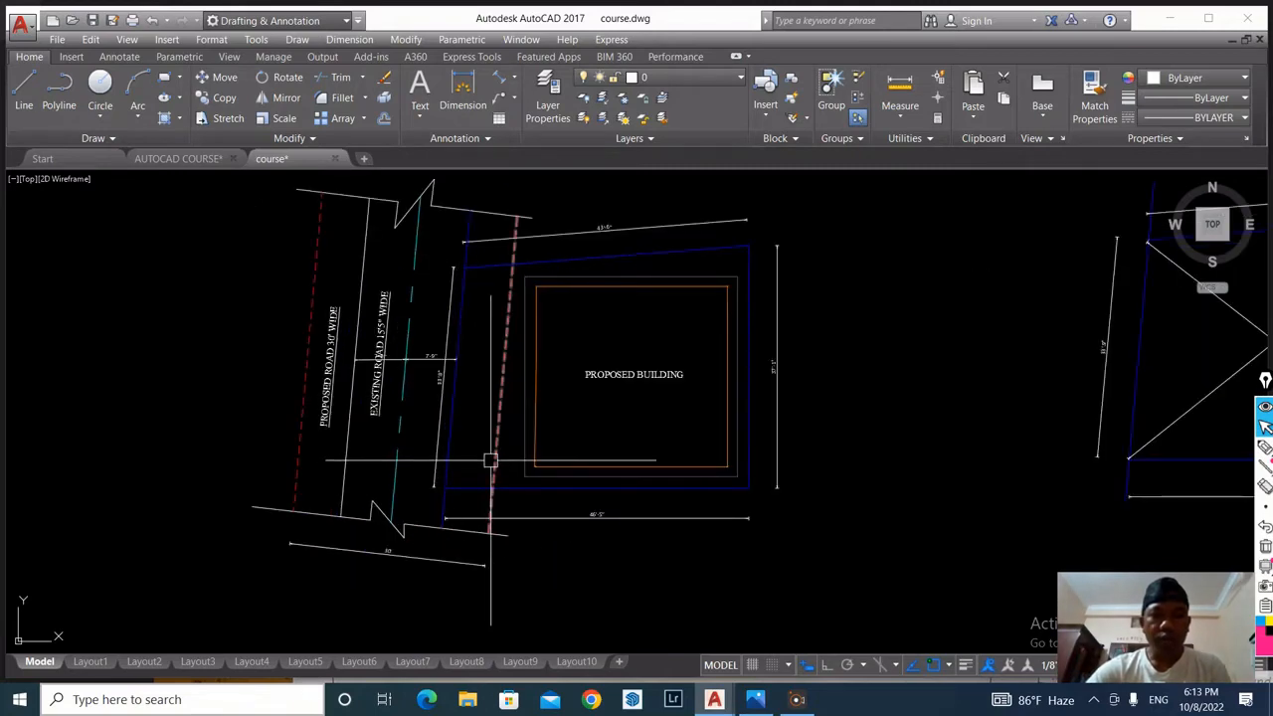
pyautogui.scroll(-1, 519, 424)
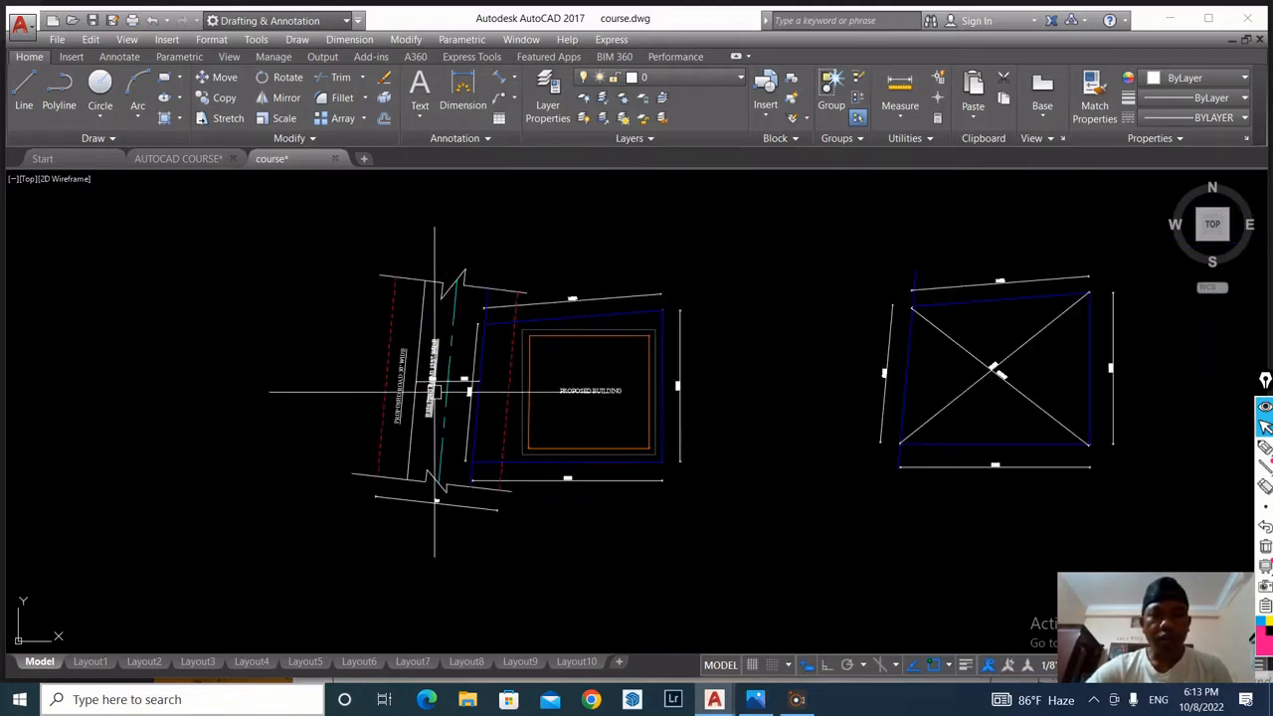
pyautogui.scroll(2, 436, 390)
pyautogui.scroll(2, 461, 378)
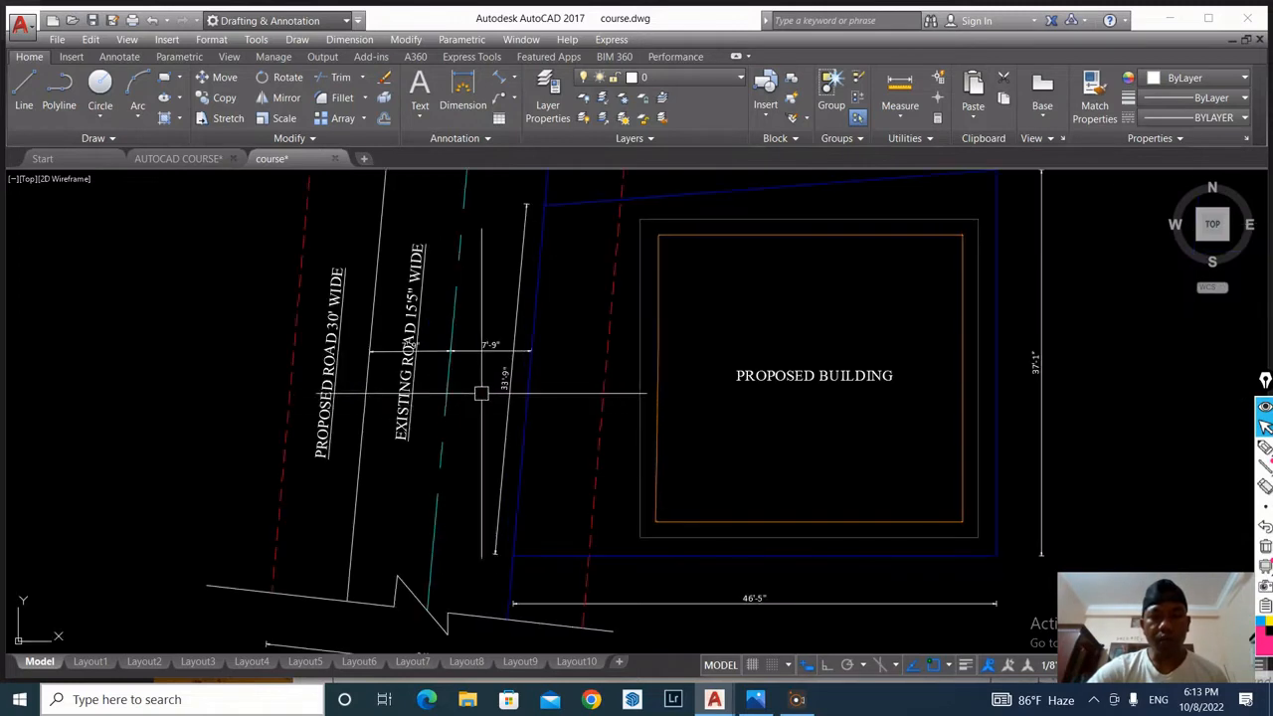
pyautogui.scroll(-2, 471, 427)
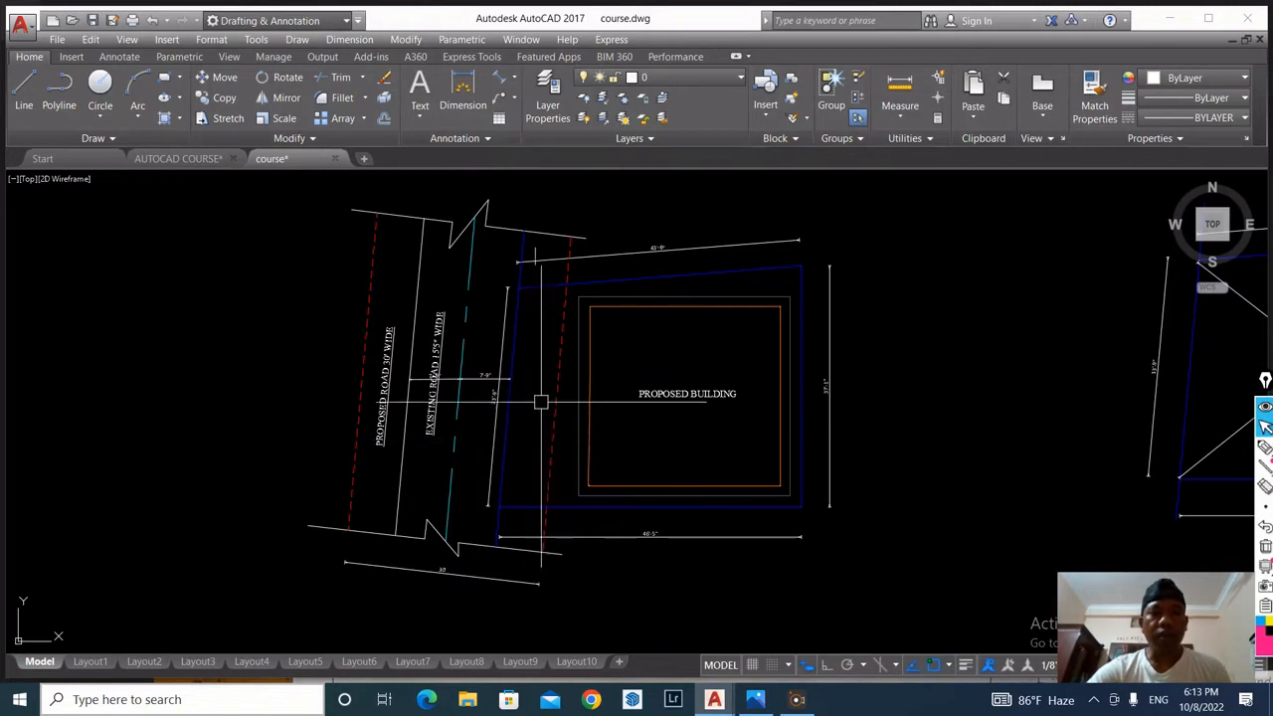
# Step: Add an aligned dimension across the existing road, from its far edge line to the blue plot boundary
pyautogui.scroll(2, 487, 457)
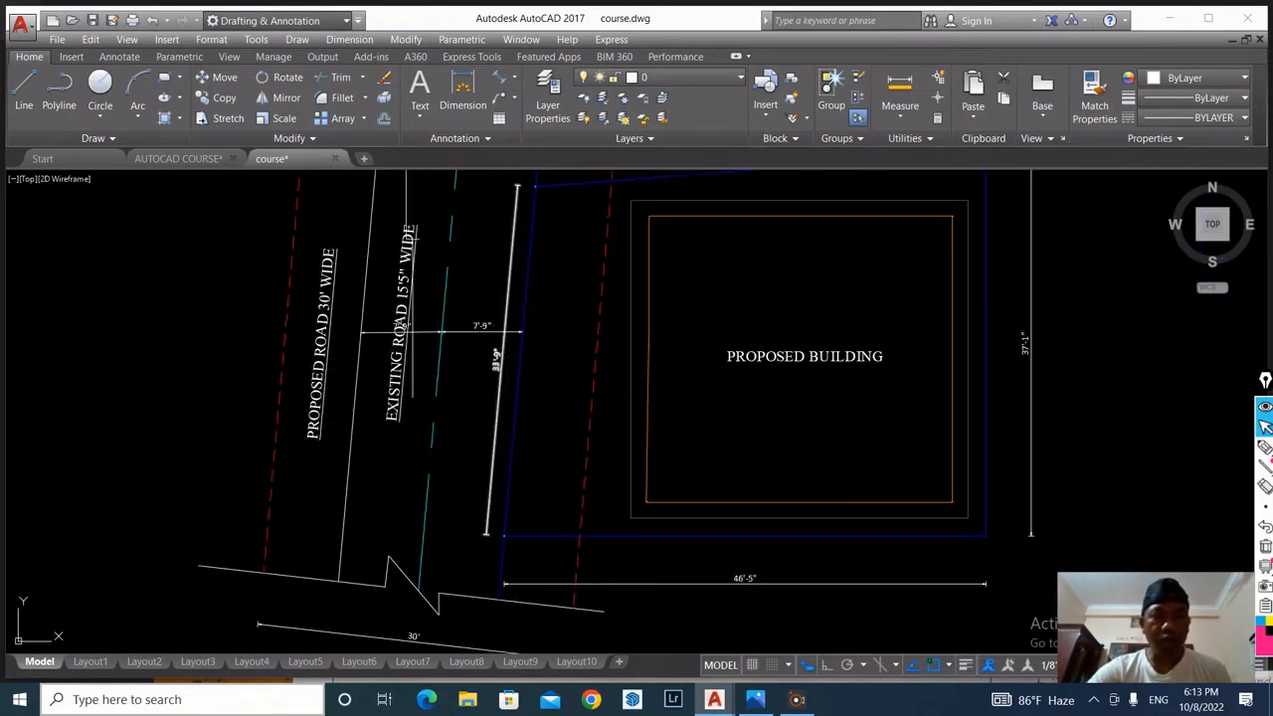
pyautogui.click(500, 77)
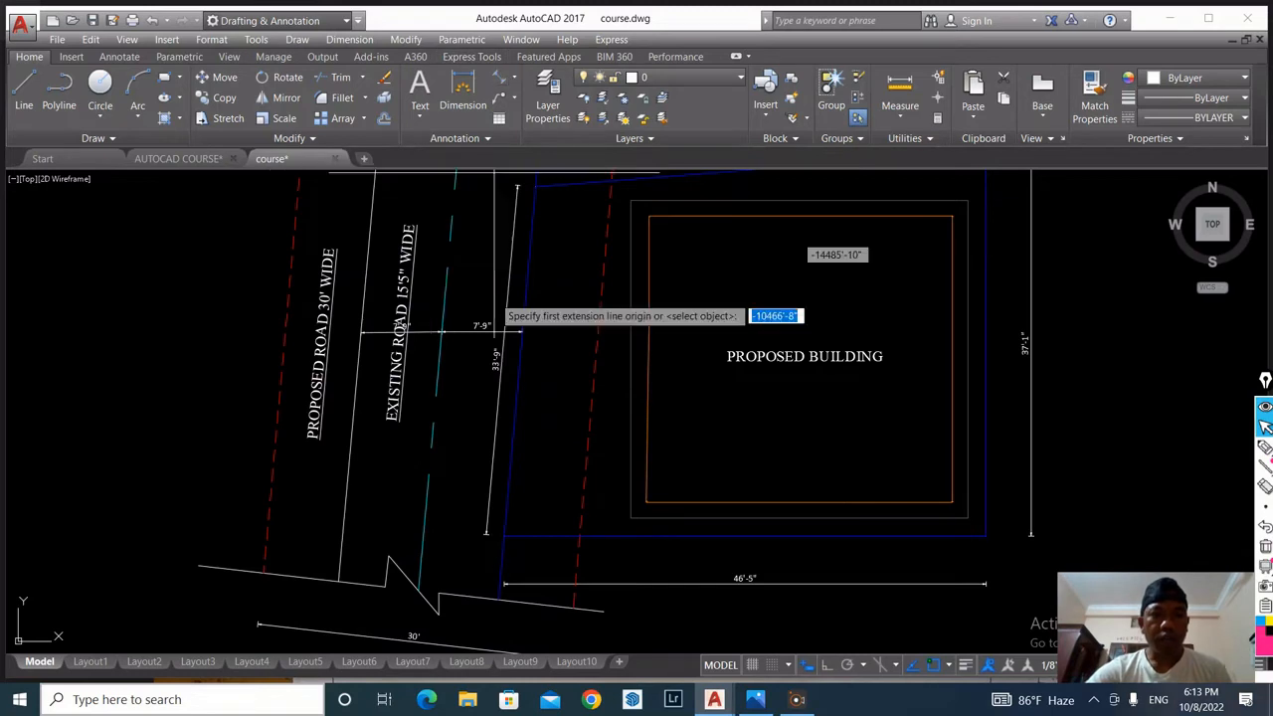
pyautogui.click(352, 428)
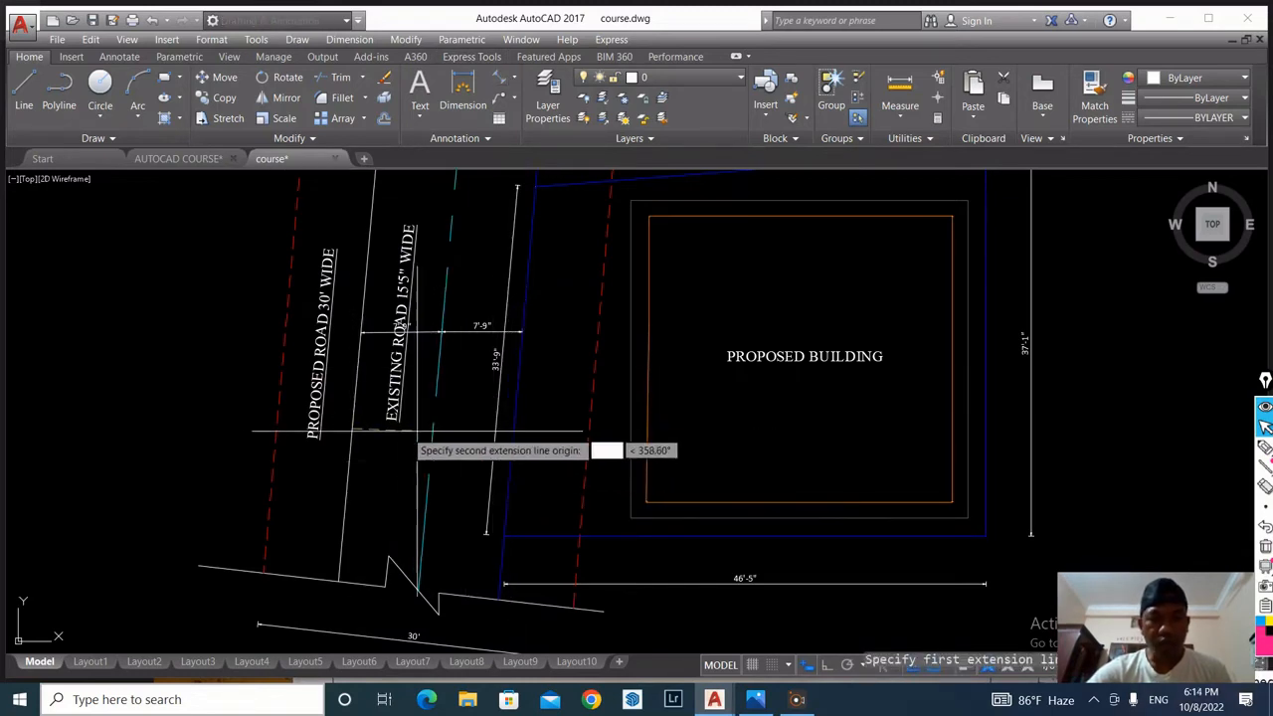
pyautogui.click(514, 425)
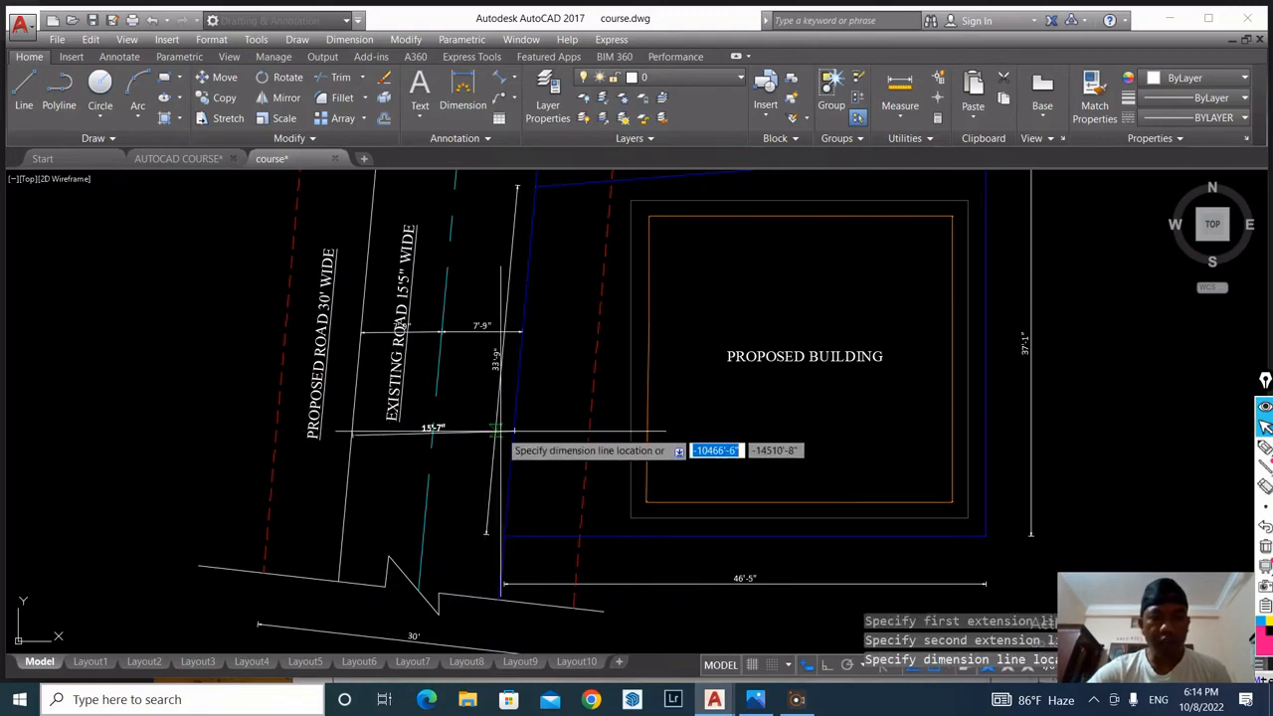
pyautogui.scroll(-3, 441, 425)
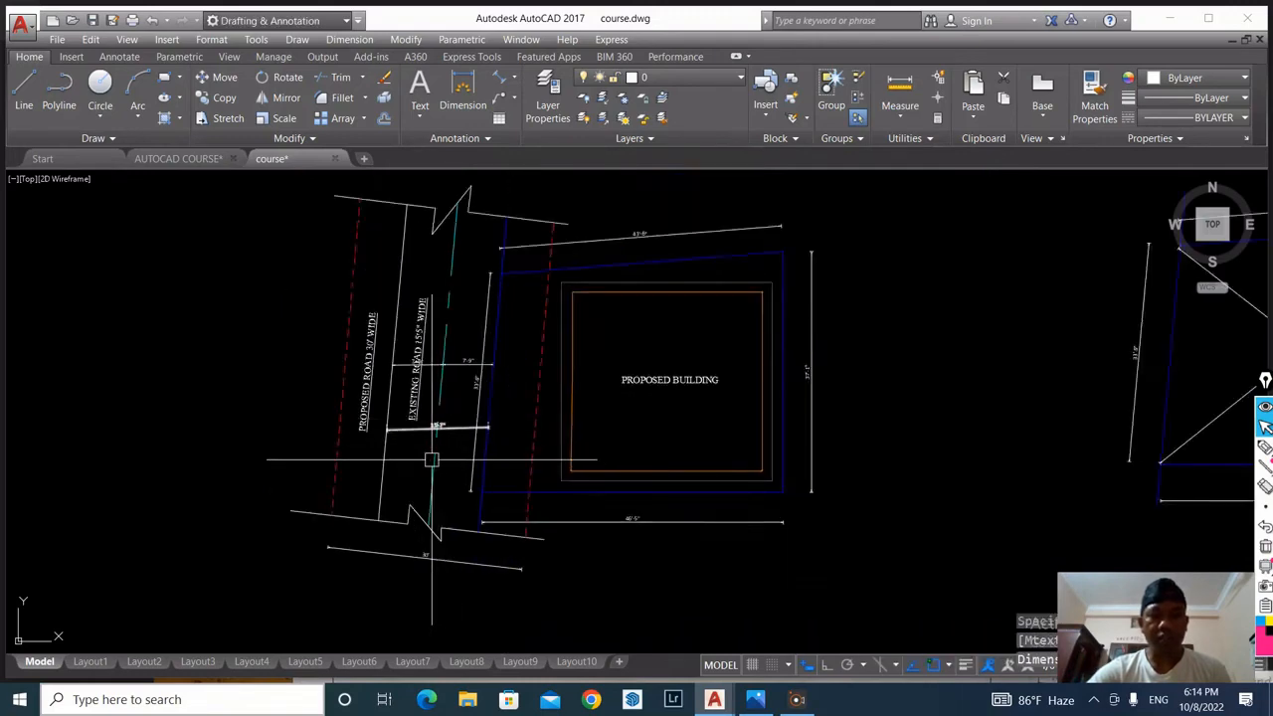
# Step: Examine the new existing-road width dimension against the half-width dimensions on either side of the centre line
pyautogui.scroll(4, 447, 433)
pyautogui.scroll(-3, 398, 413)
pyautogui.scroll(2, 386, 378)
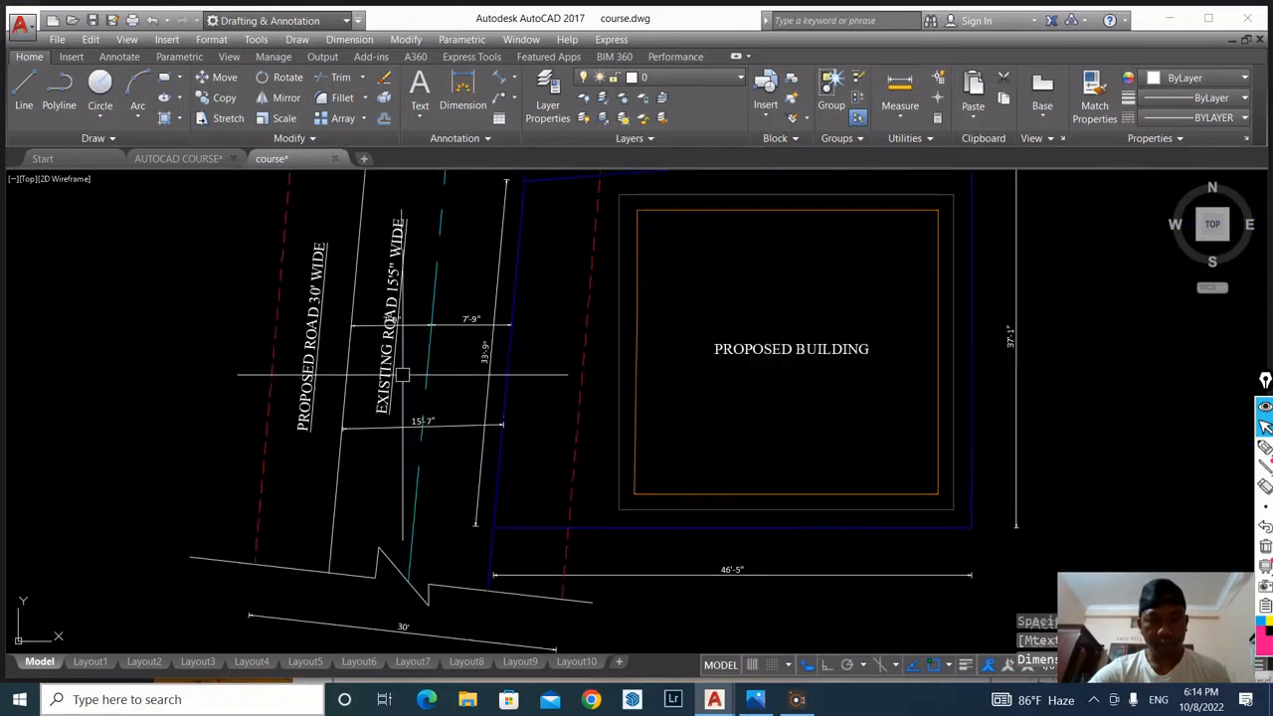
pyautogui.scroll(-2, 424, 411)
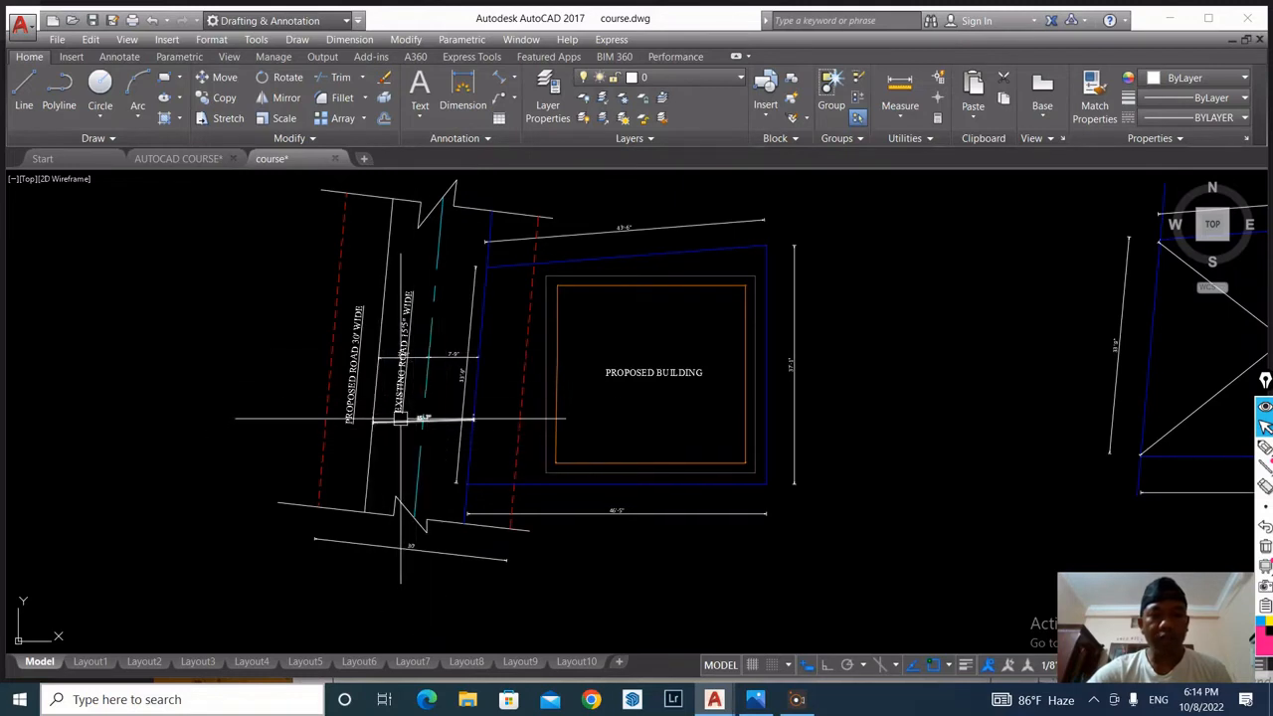
pyautogui.scroll(2, 399, 417)
pyautogui.scroll(-2, 397, 449)
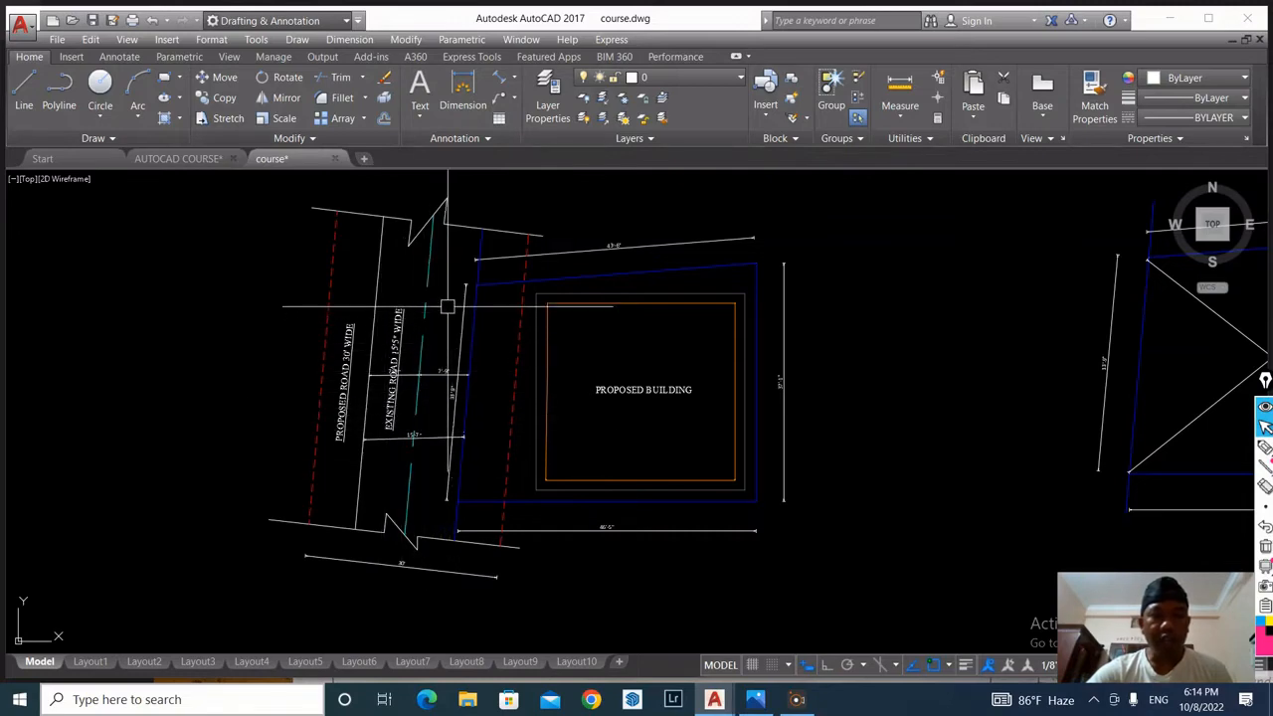
pyautogui.scroll(3, 408, 443)
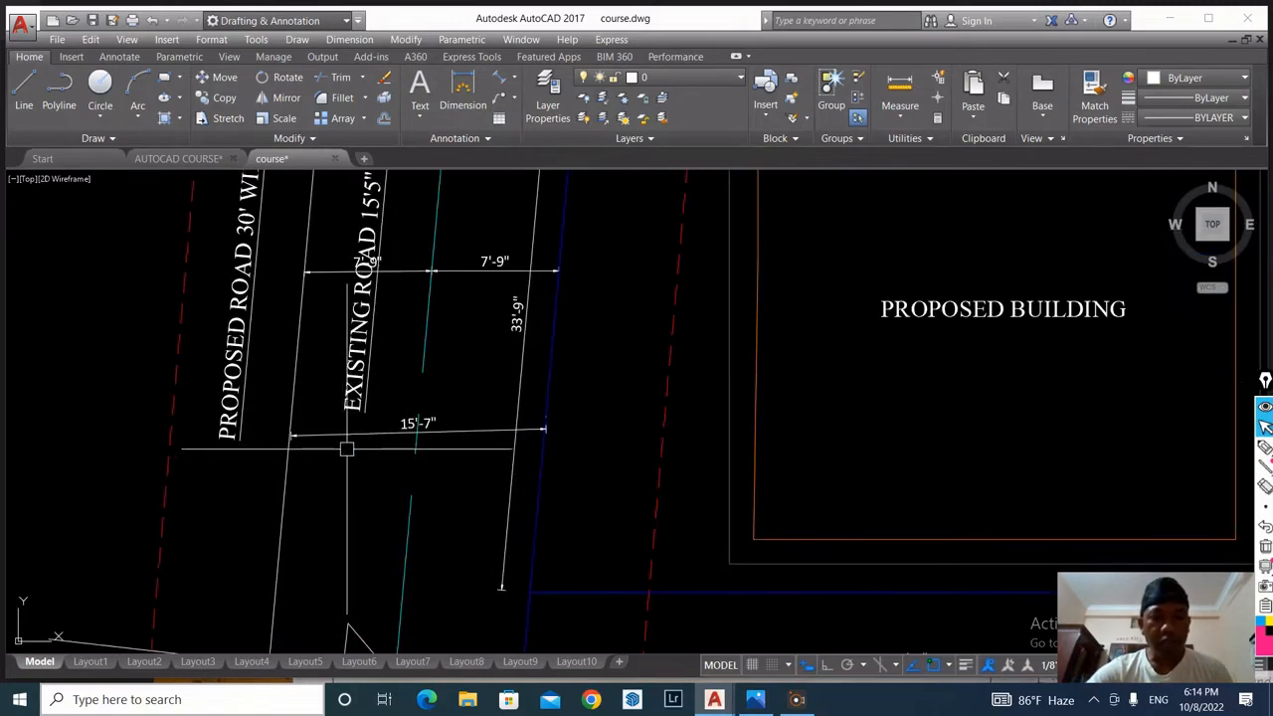
pyautogui.scroll(-2, 385, 457)
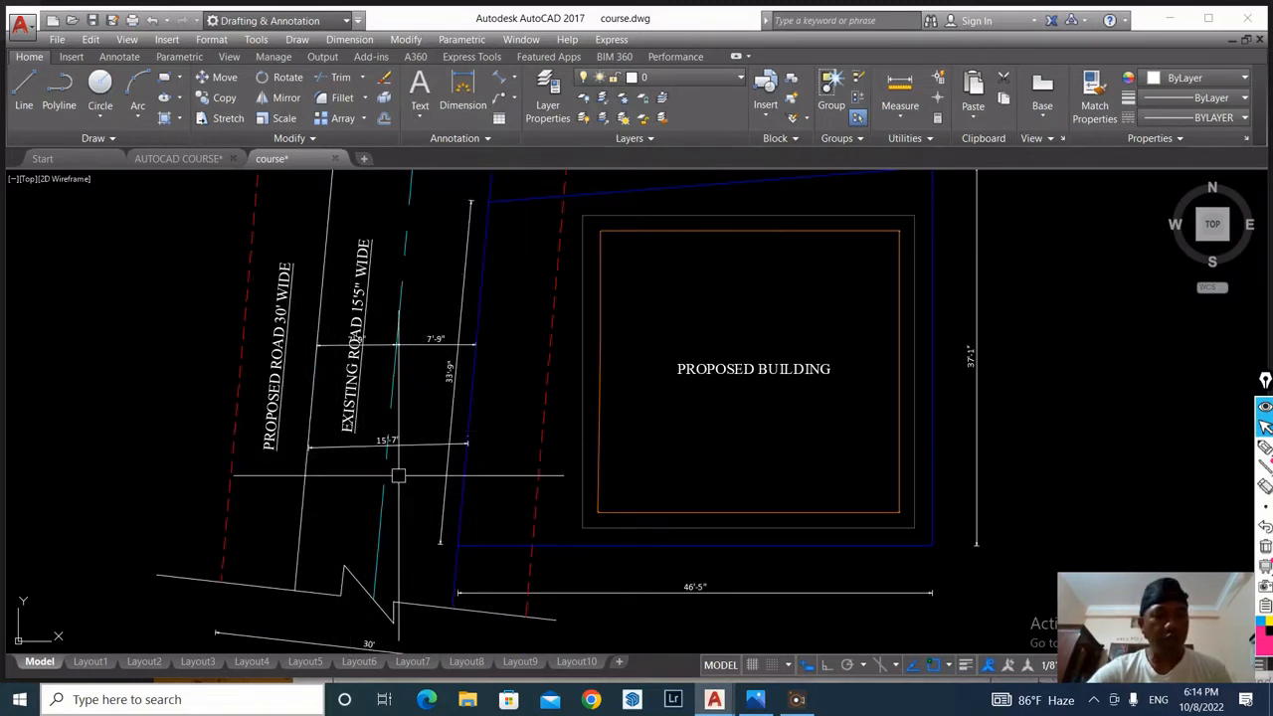
# Step: Examine how the proposed 30' road width extends beyond the existing road edges and into the plot
pyautogui.scroll(-4, 382, 493)
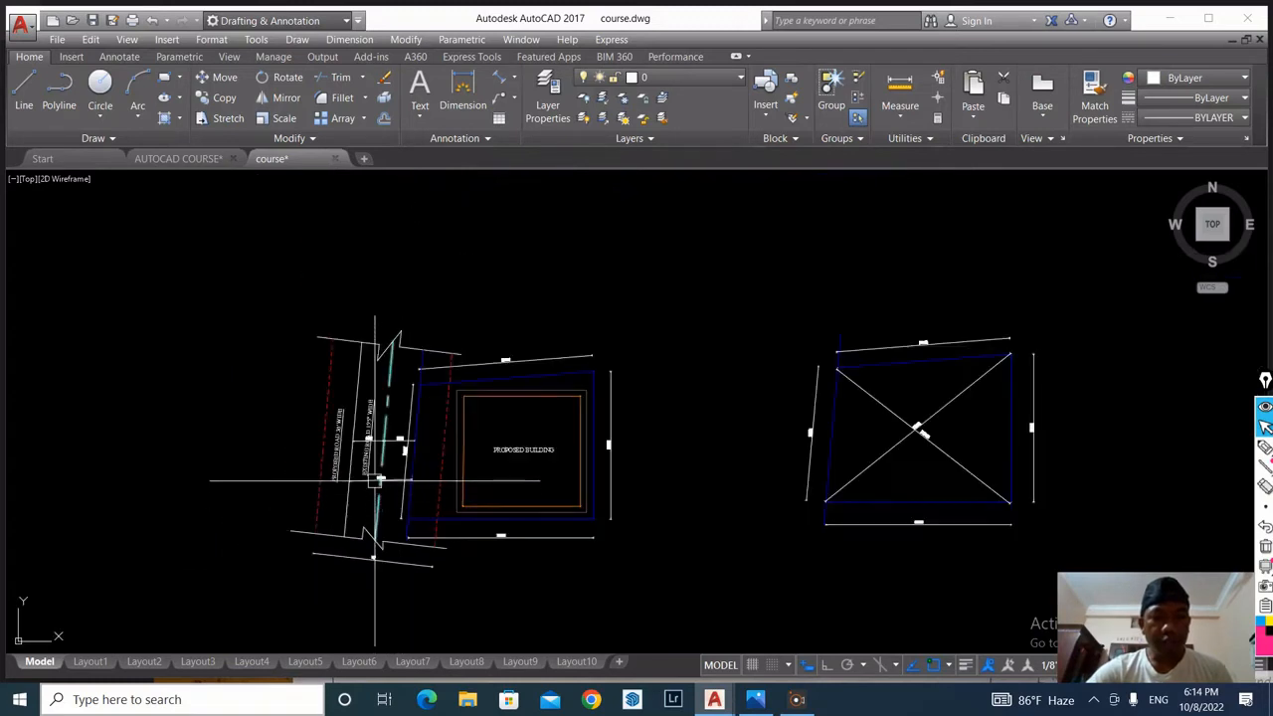
pyautogui.scroll(2, 374, 476)
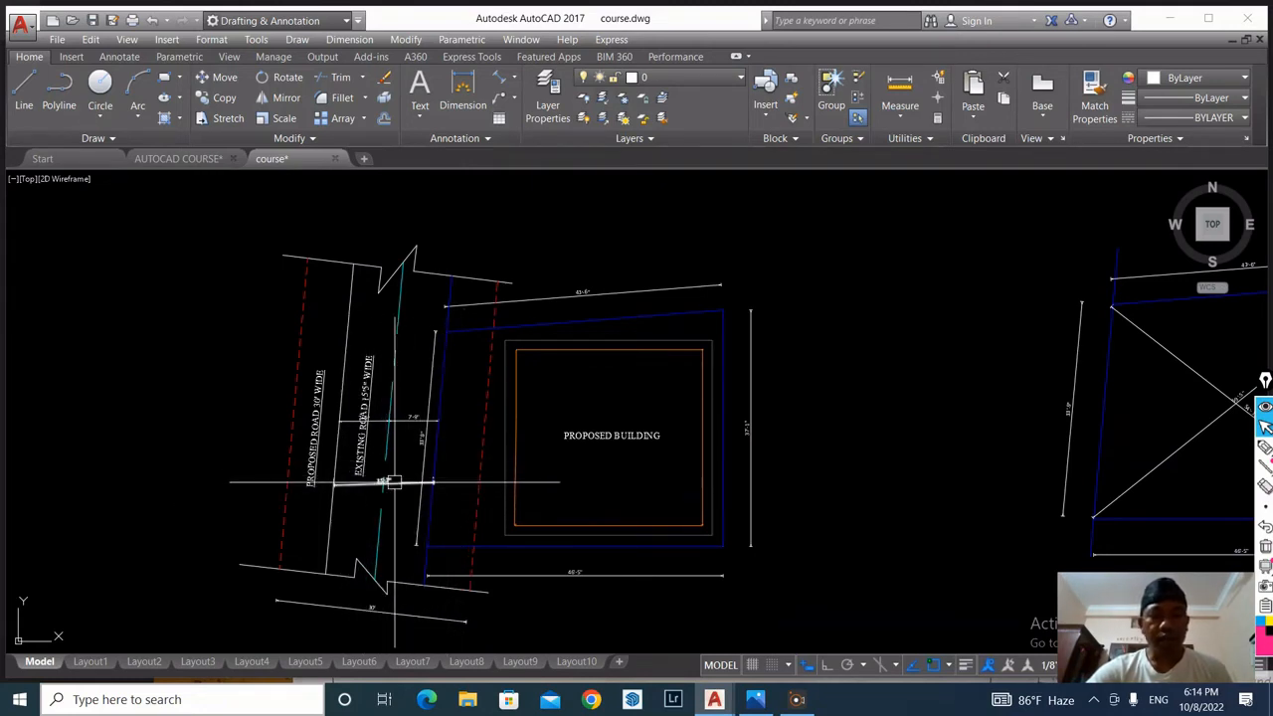
pyautogui.scroll(-1, 399, 577)
pyautogui.scroll(3, 403, 562)
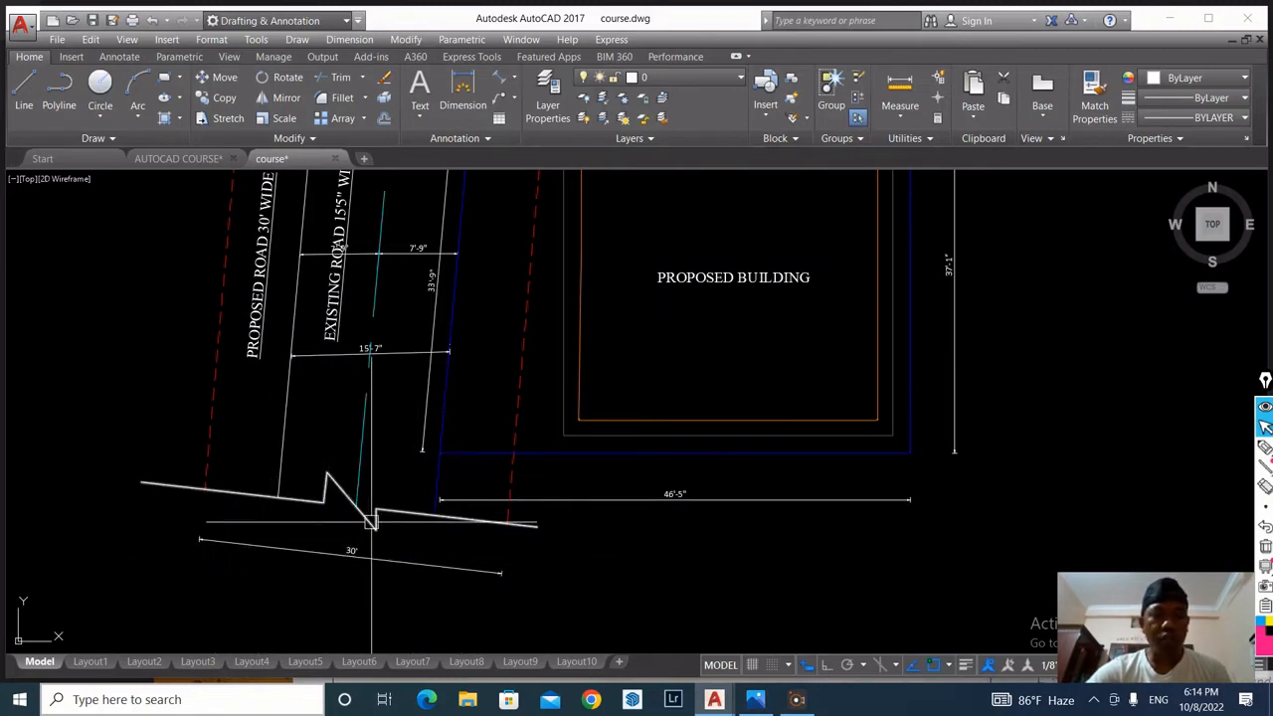
pyautogui.scroll(-2, 361, 559)
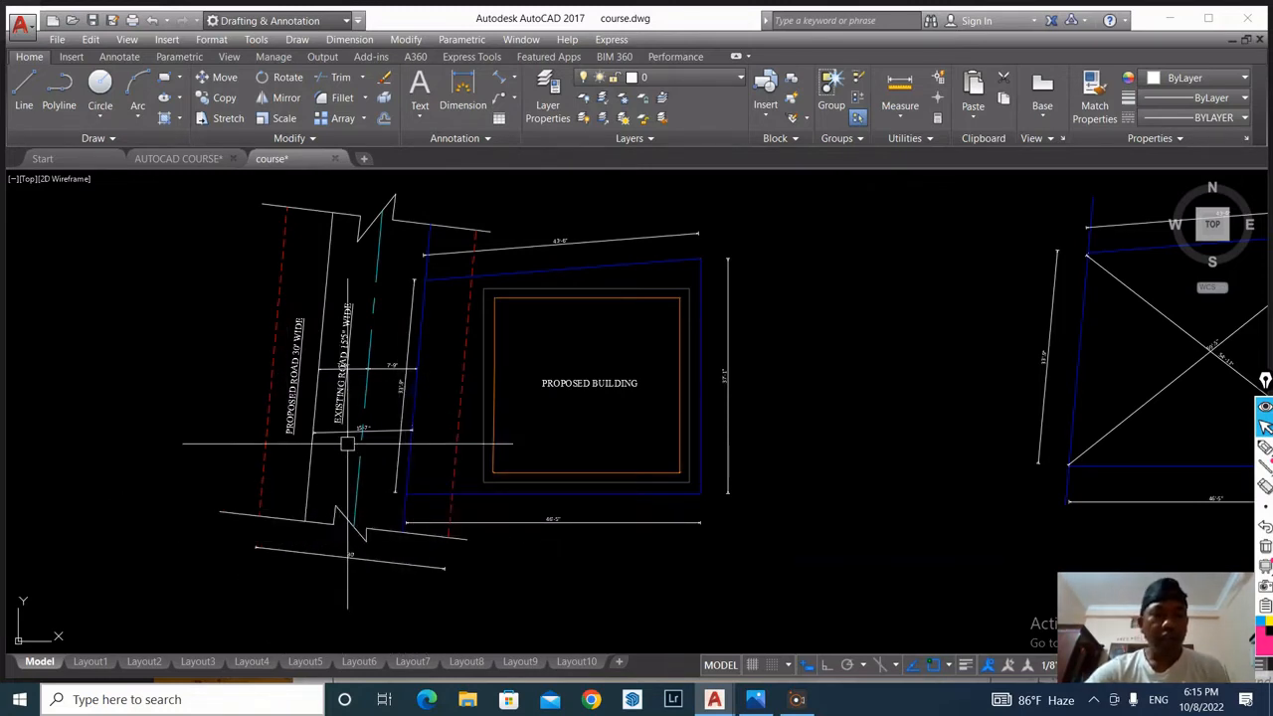
pyautogui.scroll(3, 350, 448)
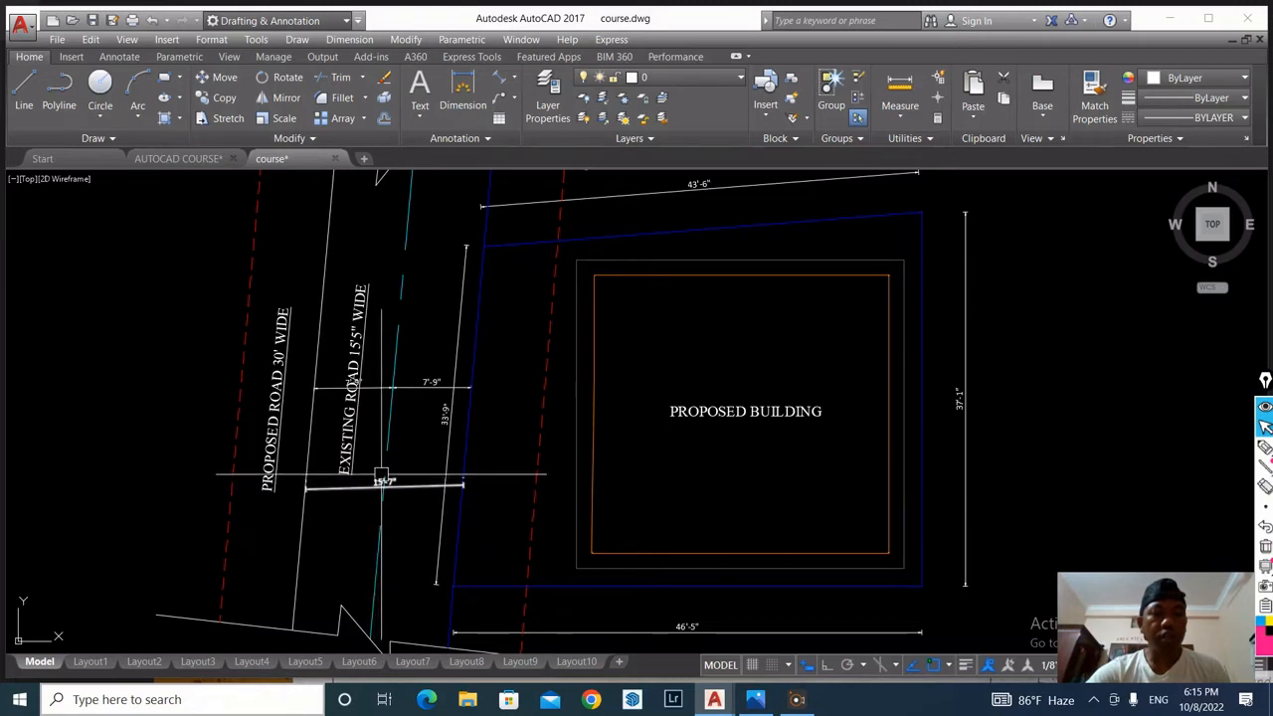
pyautogui.scroll(-1, 381, 481)
pyautogui.scroll(1, 384, 568)
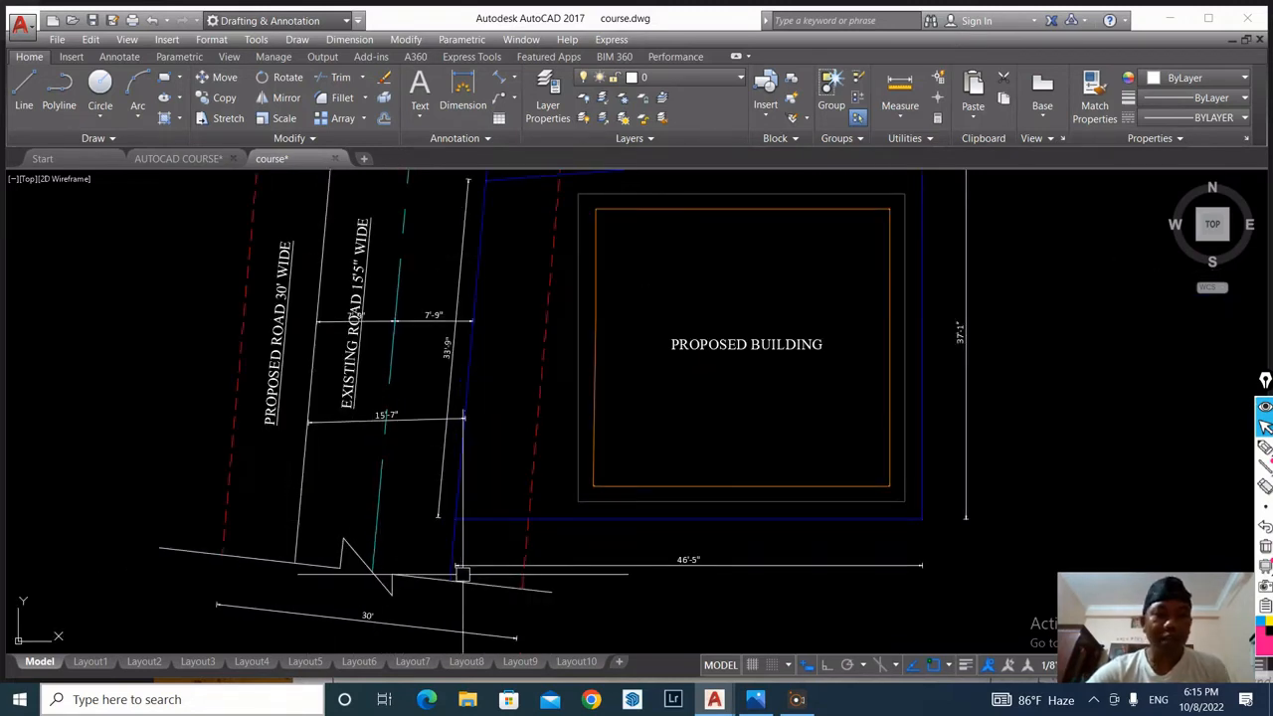
# Step: Review the site plan's road setback and building outline alongside the floor plan and the diagonally dimensioned plot
pyautogui.scroll(-2, 463, 569)
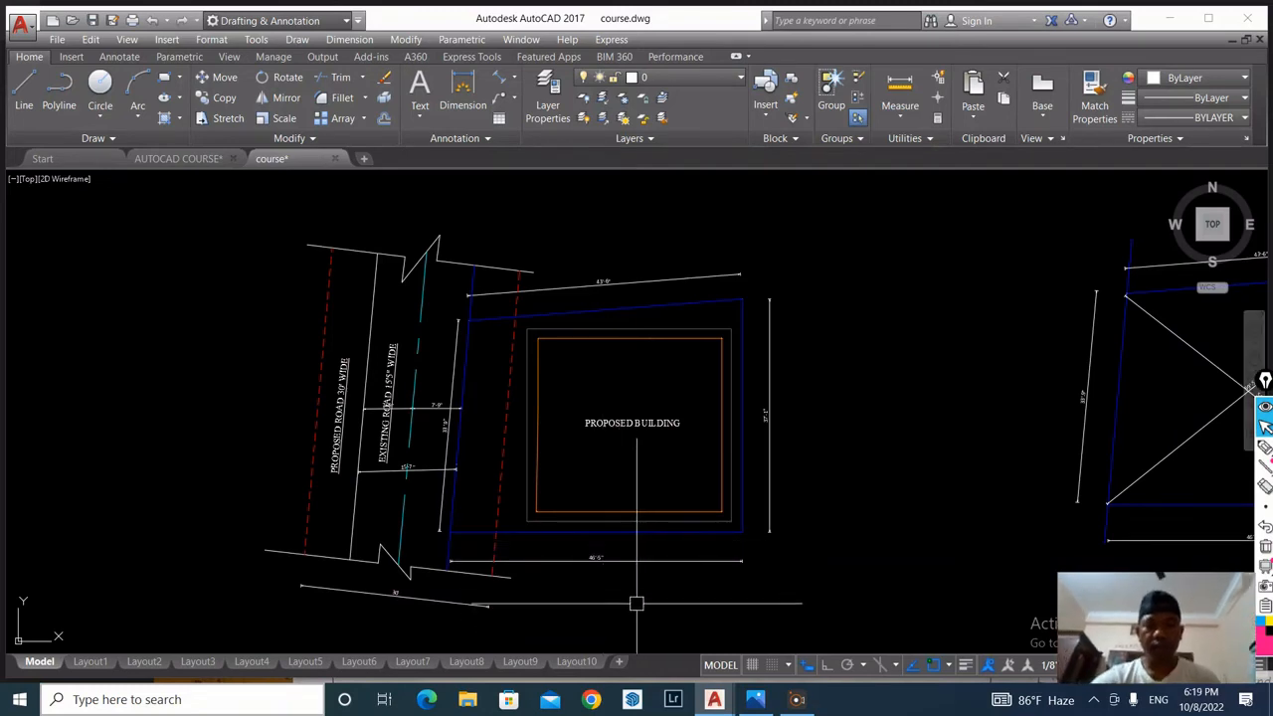
pyautogui.scroll(1, 428, 382)
pyautogui.scroll(-3, 577, 349)
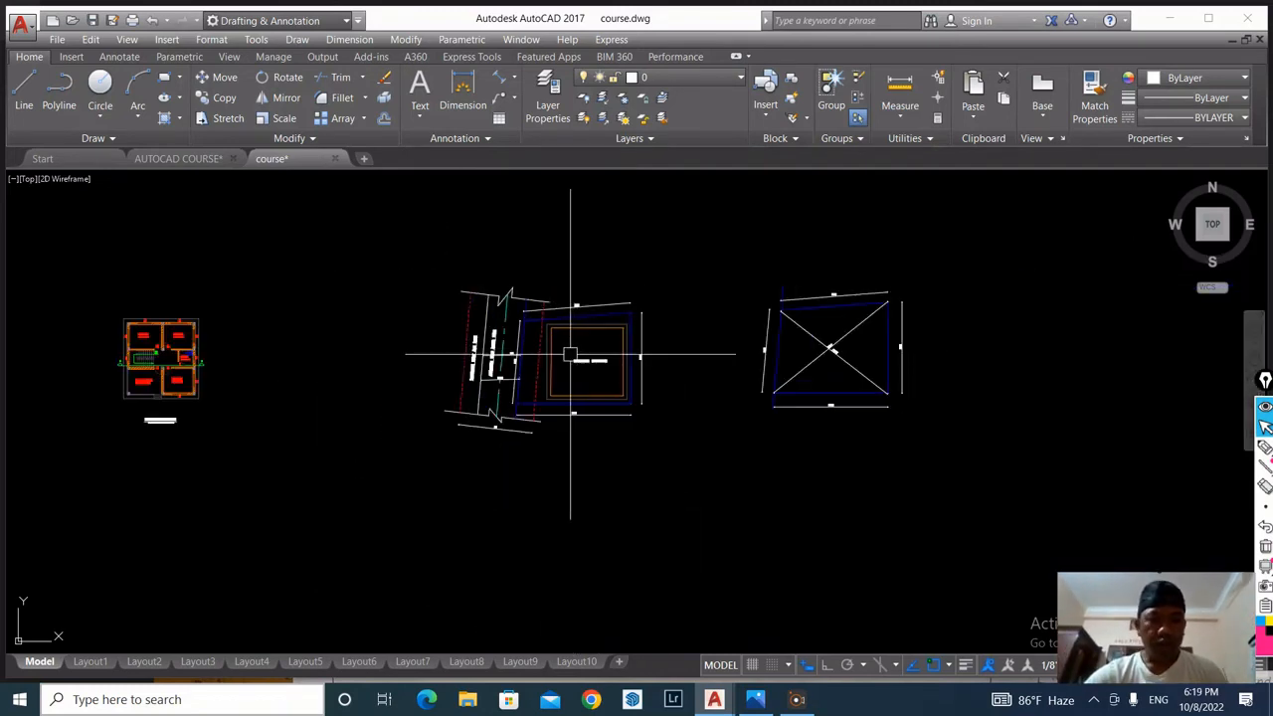
pyautogui.scroll(2, 507, 321)
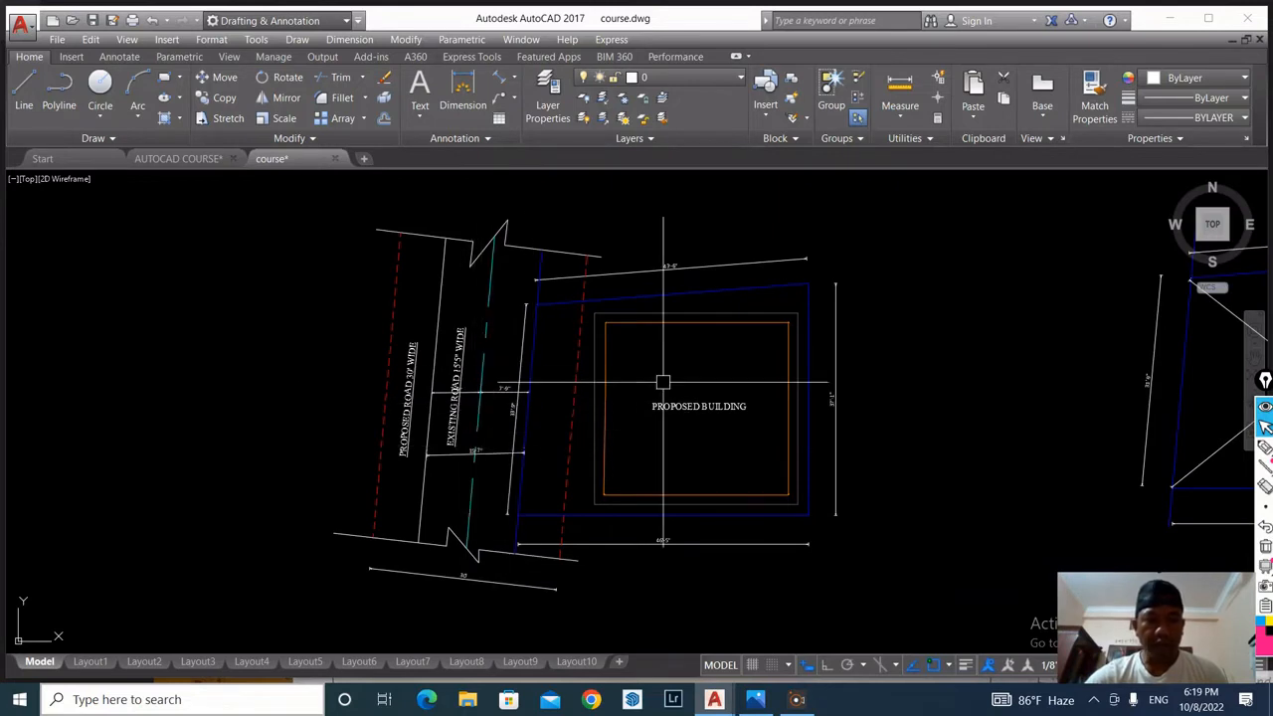
pyautogui.scroll(-3, 423, 373)
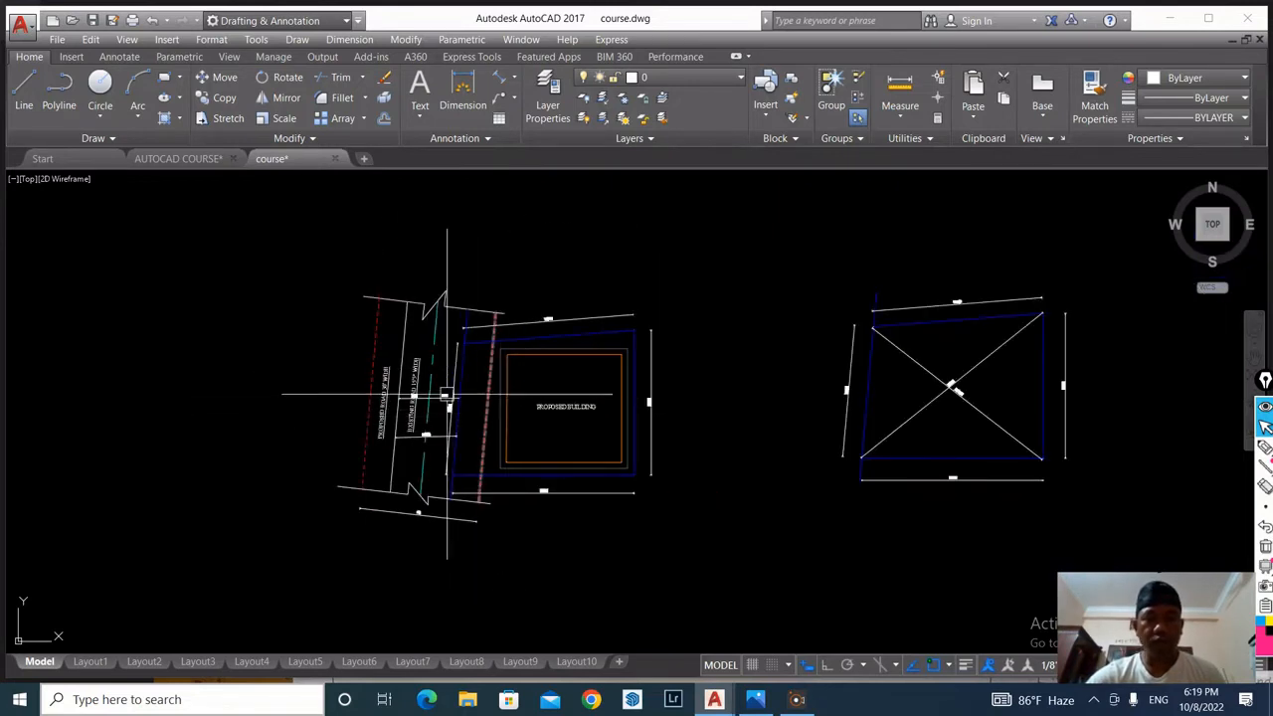
pyautogui.scroll(3, 453, 398)
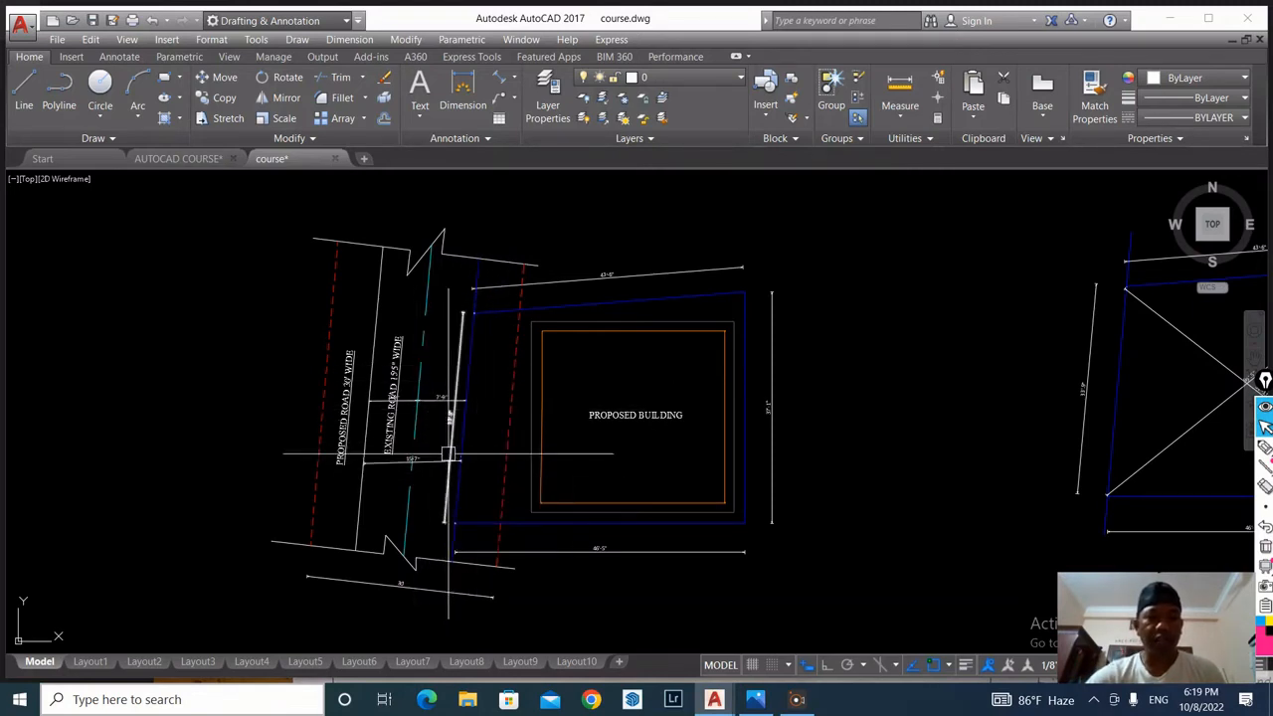
pyautogui.scroll(-2, 443, 445)
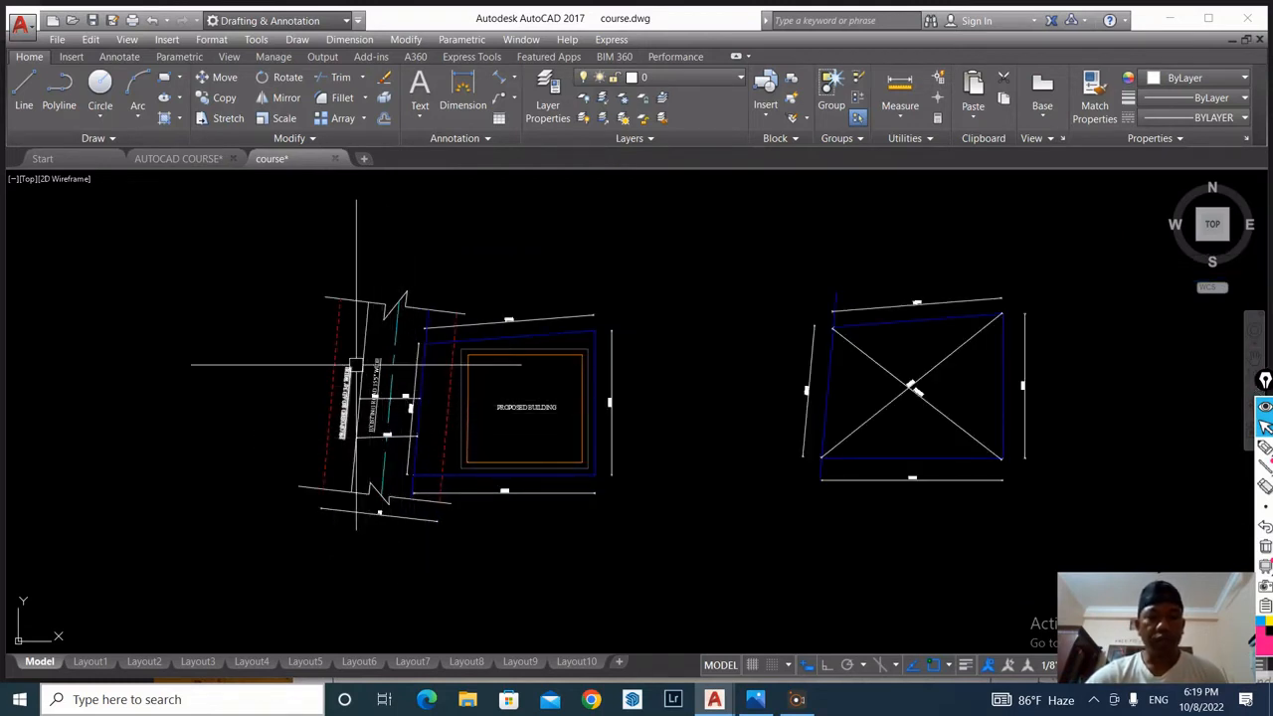
pyautogui.scroll(-2, 478, 344)
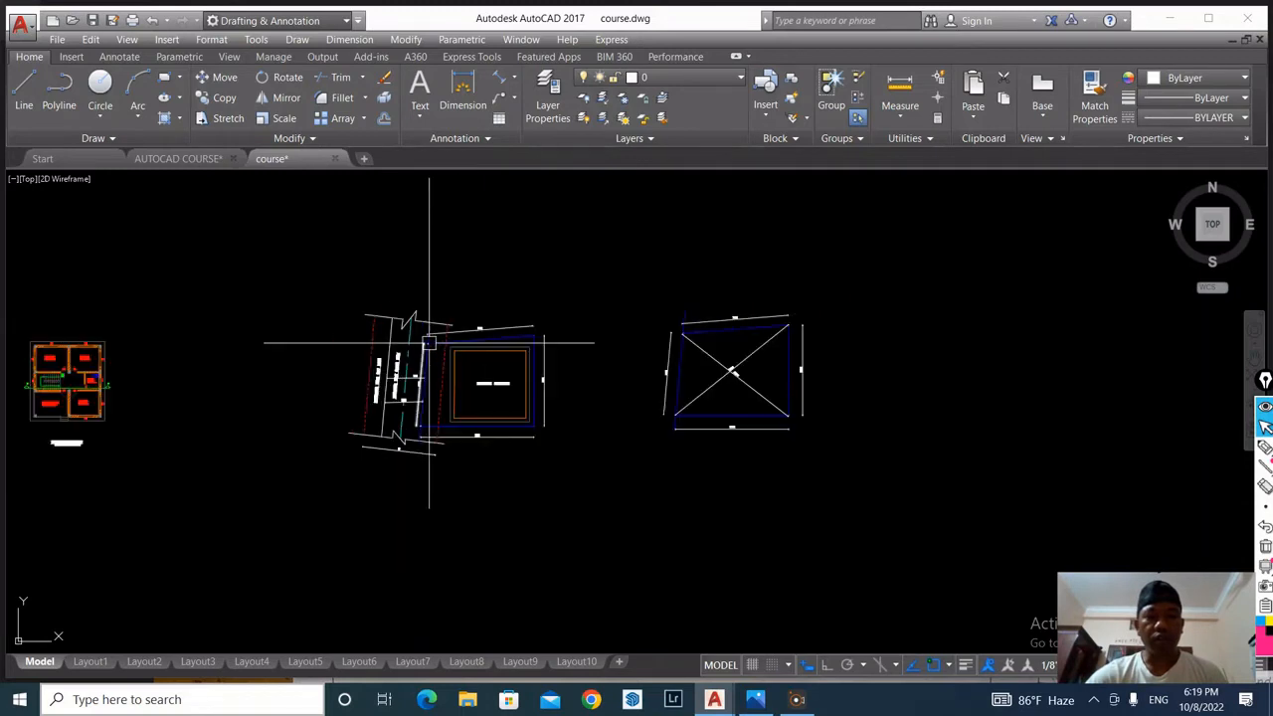
pyautogui.scroll(2, 609, 379)
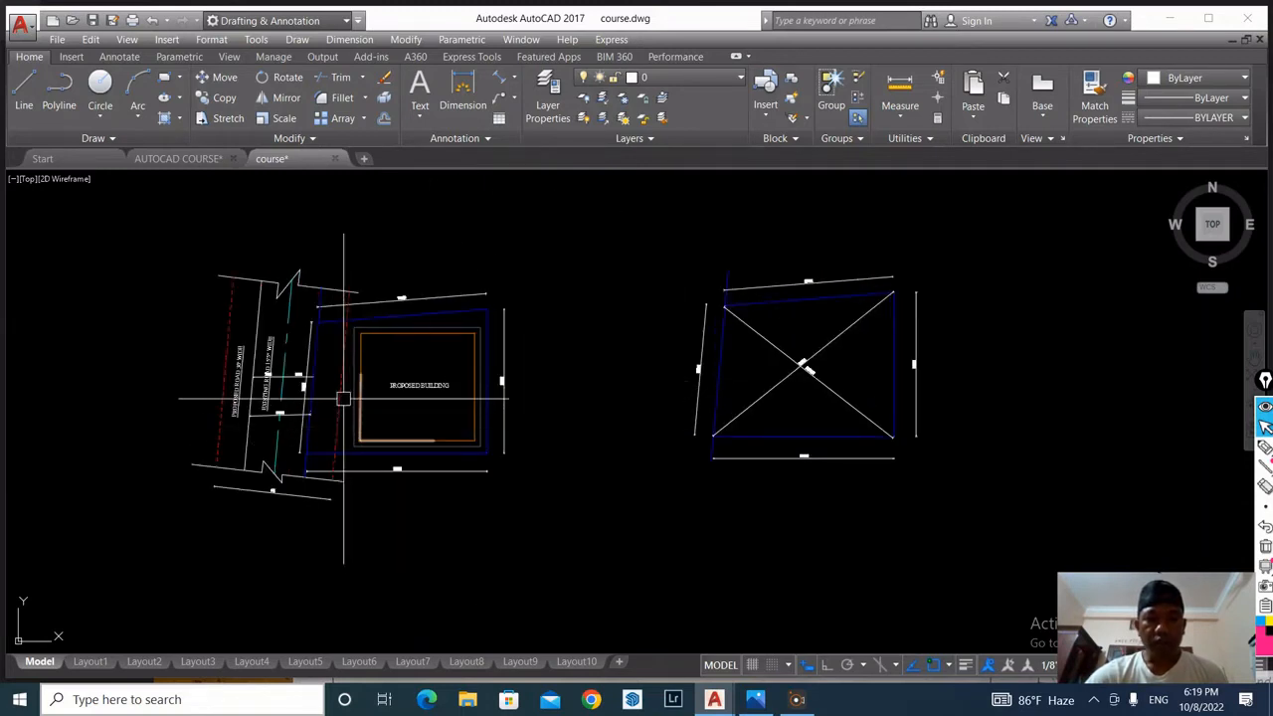
# Step: Delete the two crossing diagonal dimensions from the plot beside the site plan
pyautogui.scroll(1, 361, 362)
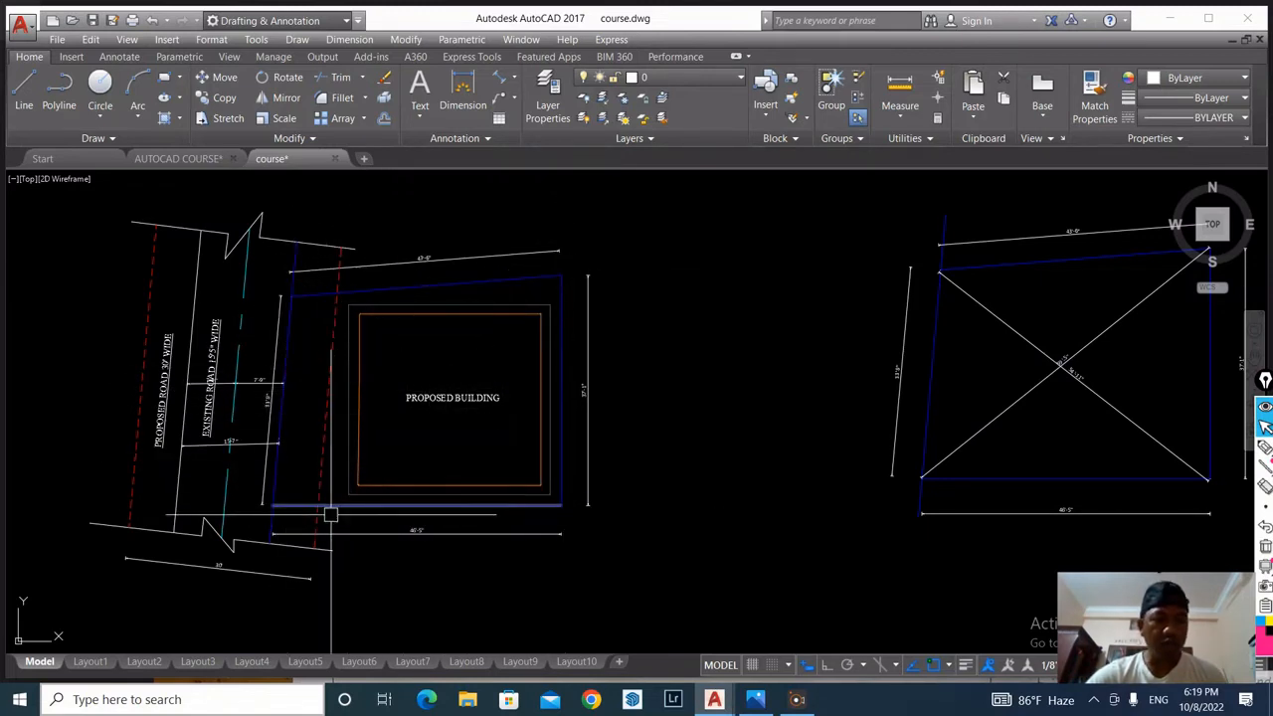
pyautogui.scroll(-2, 312, 393)
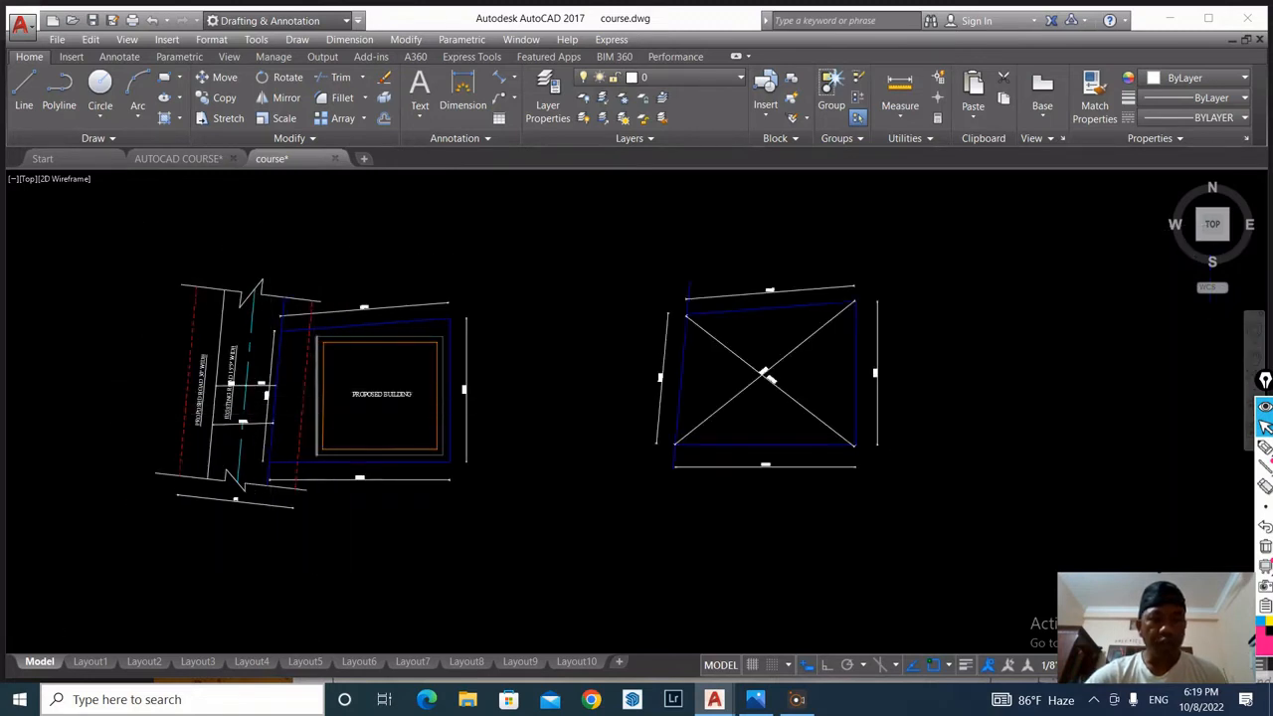
pyautogui.scroll(2, 318, 398)
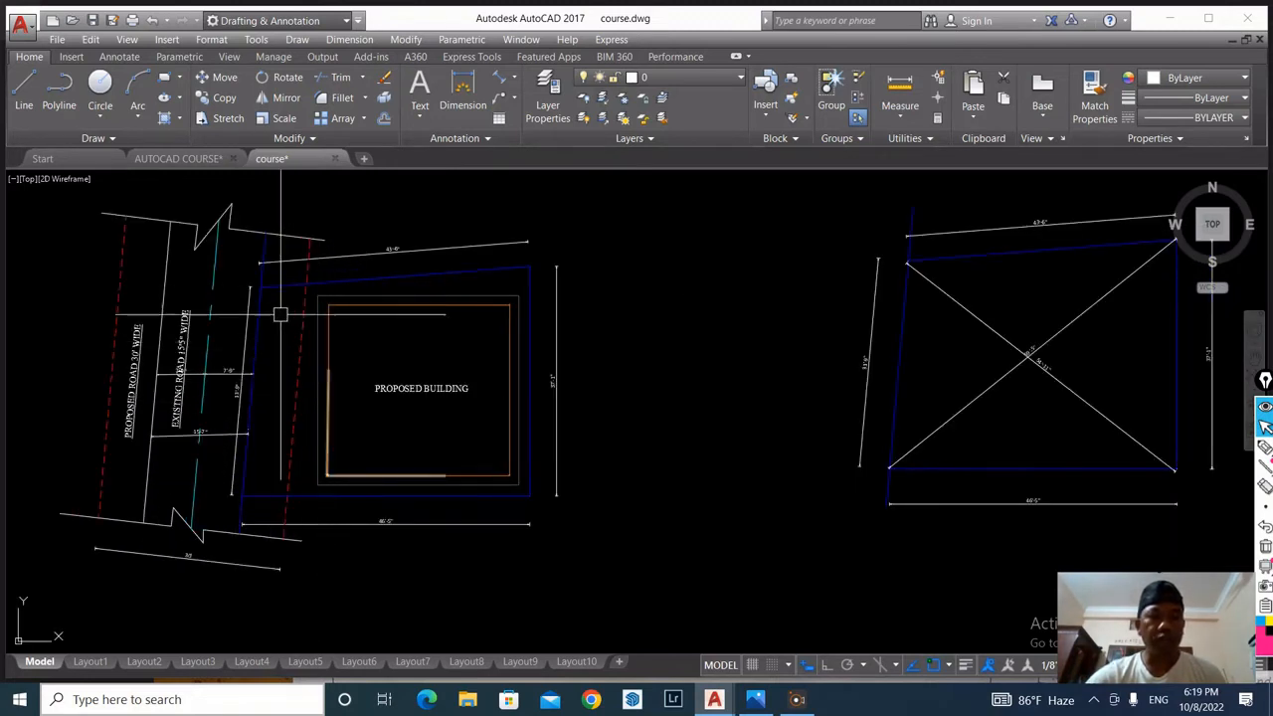
pyautogui.scroll(-1, 347, 361)
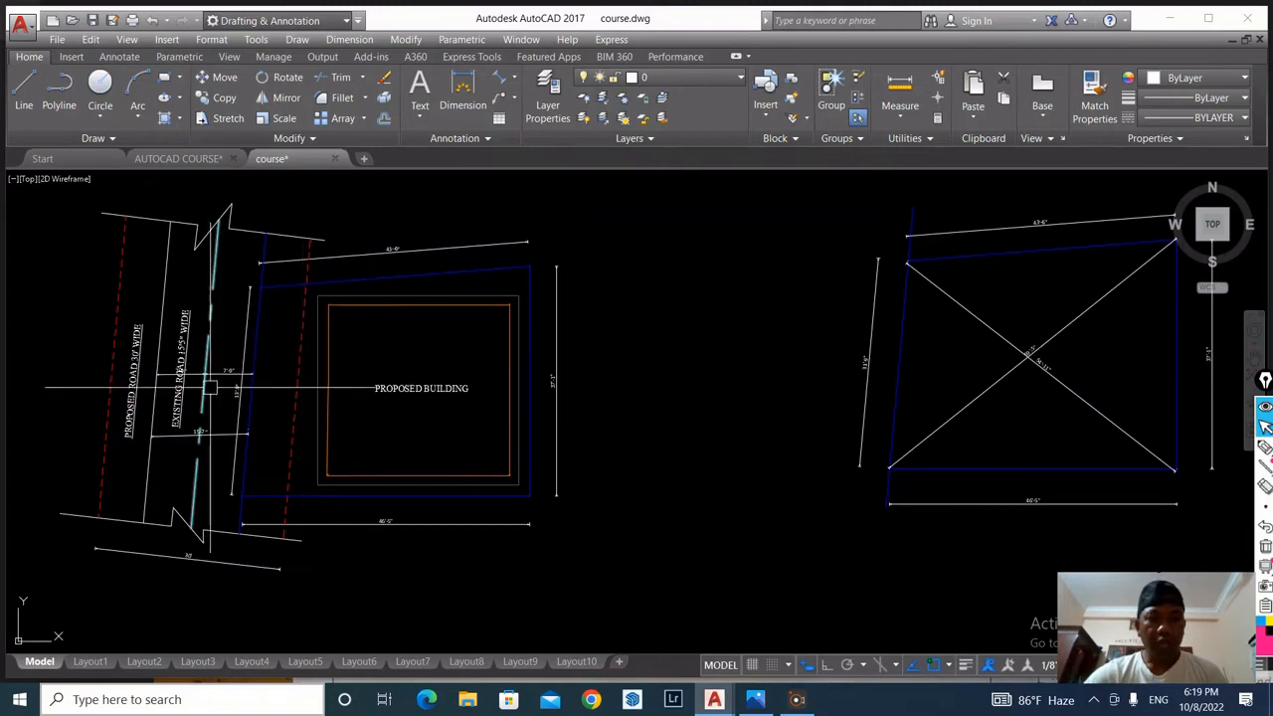
pyautogui.scroll(-1, 506, 407)
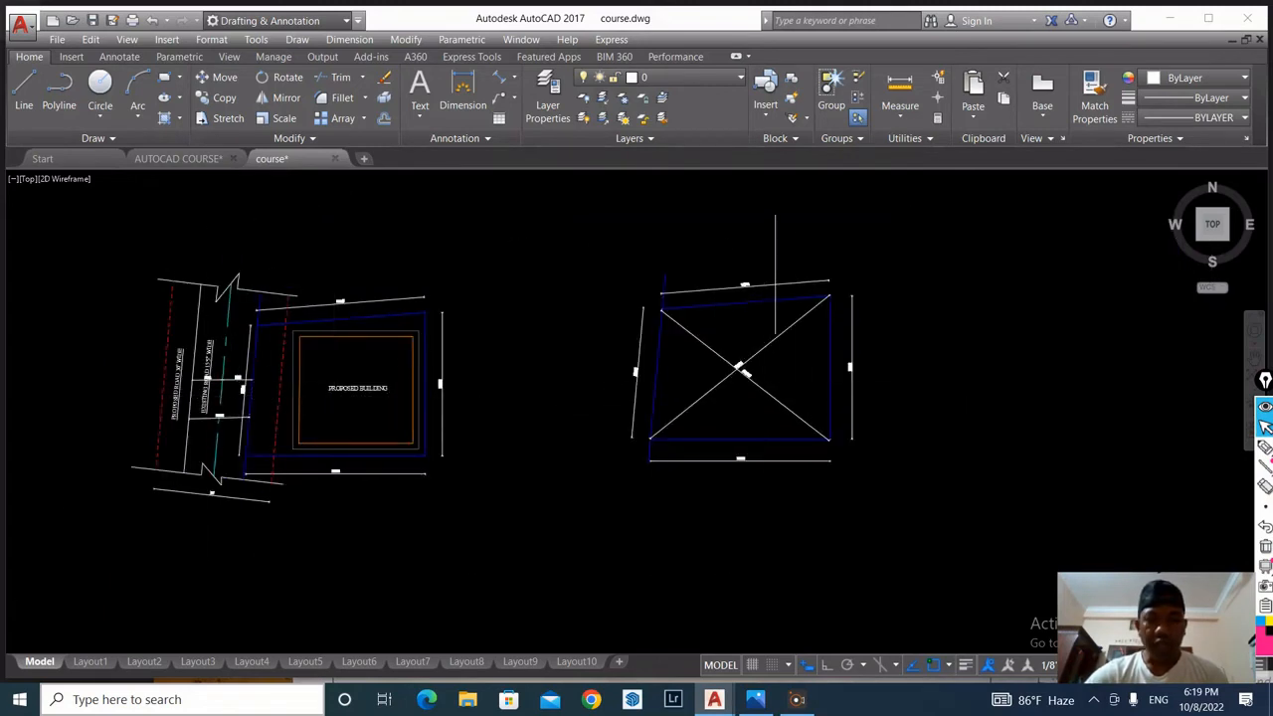
pyautogui.scroll(5, 776, 386)
pyautogui.click(775, 391)
pyautogui.click(491, 242)
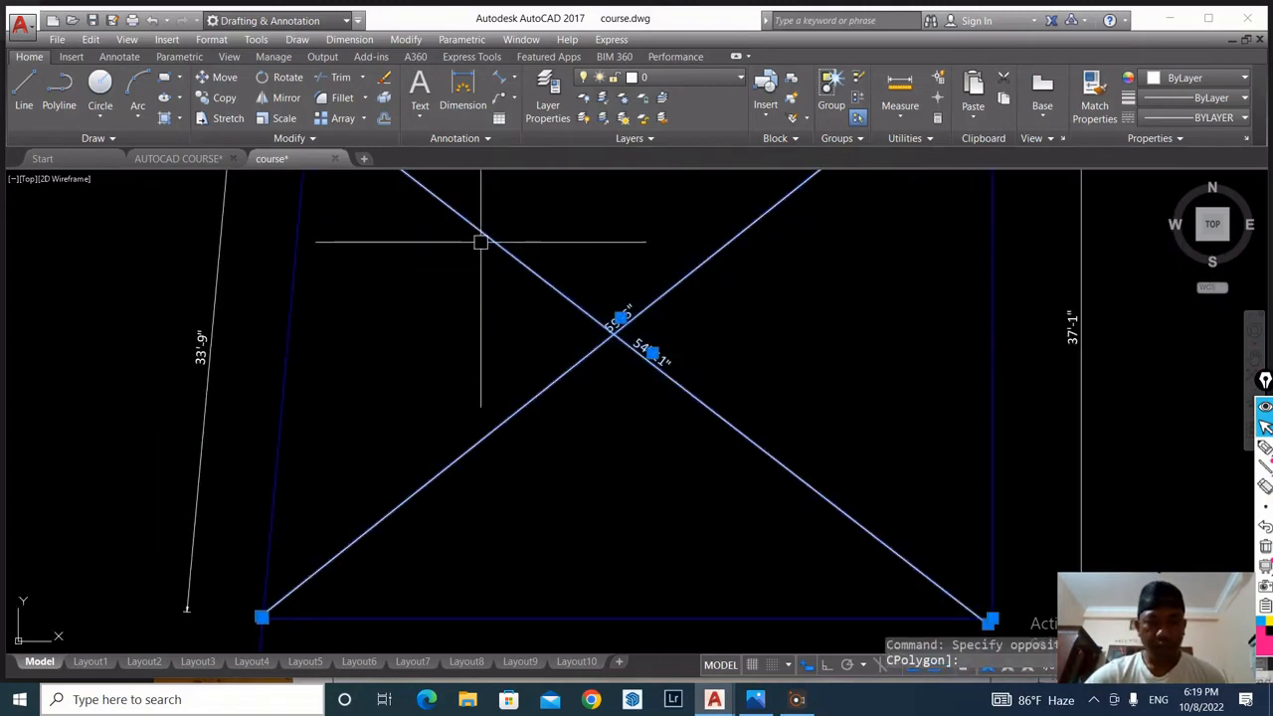
pyautogui.press('Delete')
# Step: Compare the site plan's road lines and building position with the bare plot outline and its side dimensions
pyautogui.scroll(-3, 523, 441)
pyautogui.scroll(2, 523, 441)
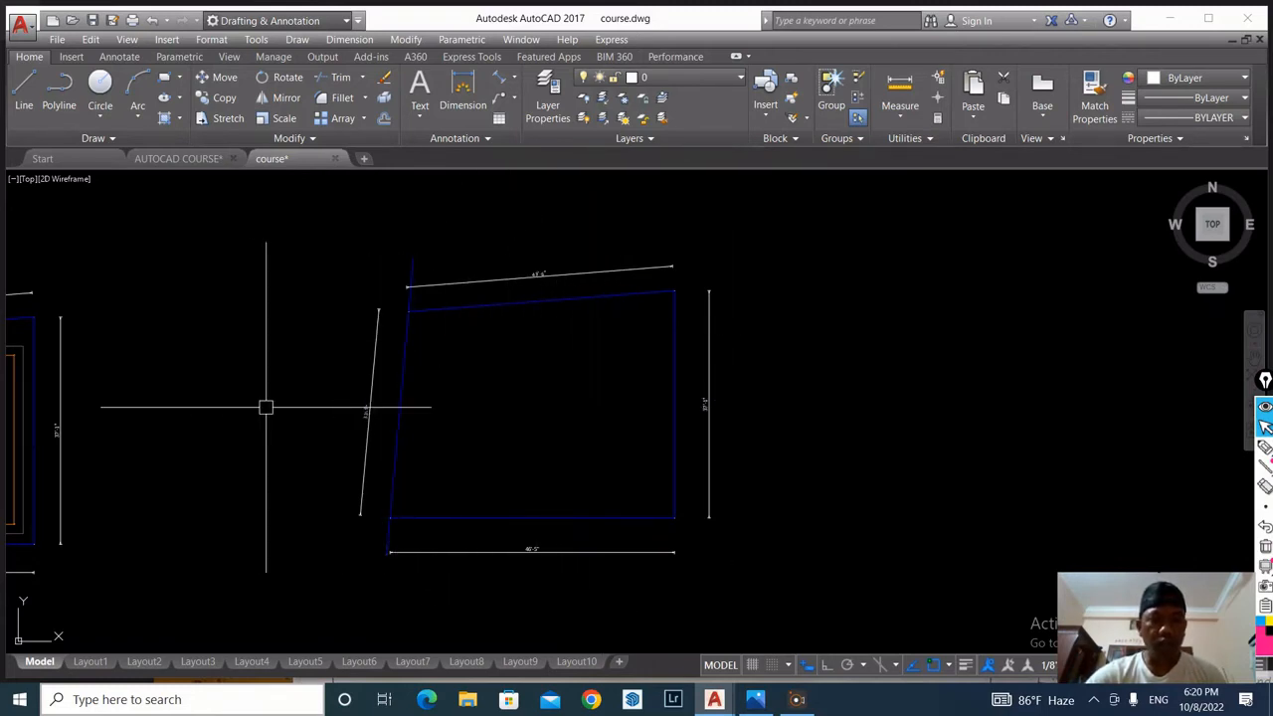
pyautogui.scroll(-2, 597, 411)
pyautogui.scroll(-3, 611, 446)
pyautogui.scroll(3, 378, 441)
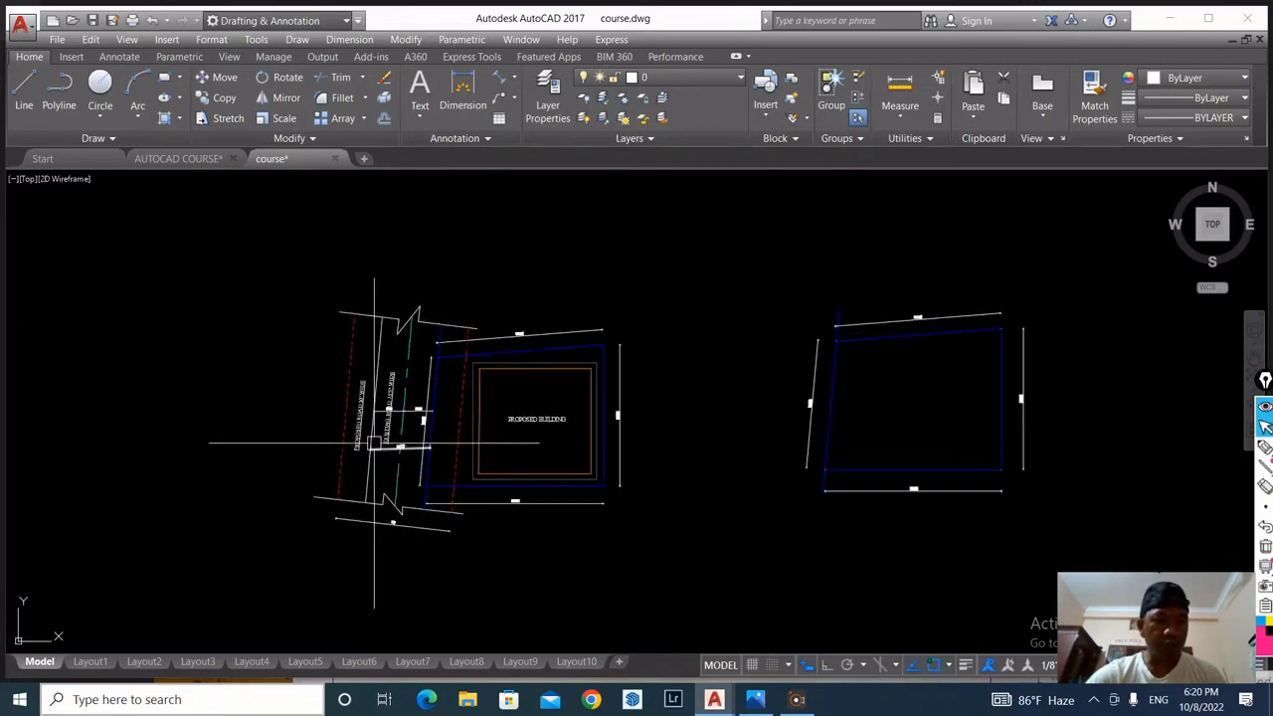
pyautogui.scroll(3, 523, 401)
pyautogui.scroll(-4, 249, 407)
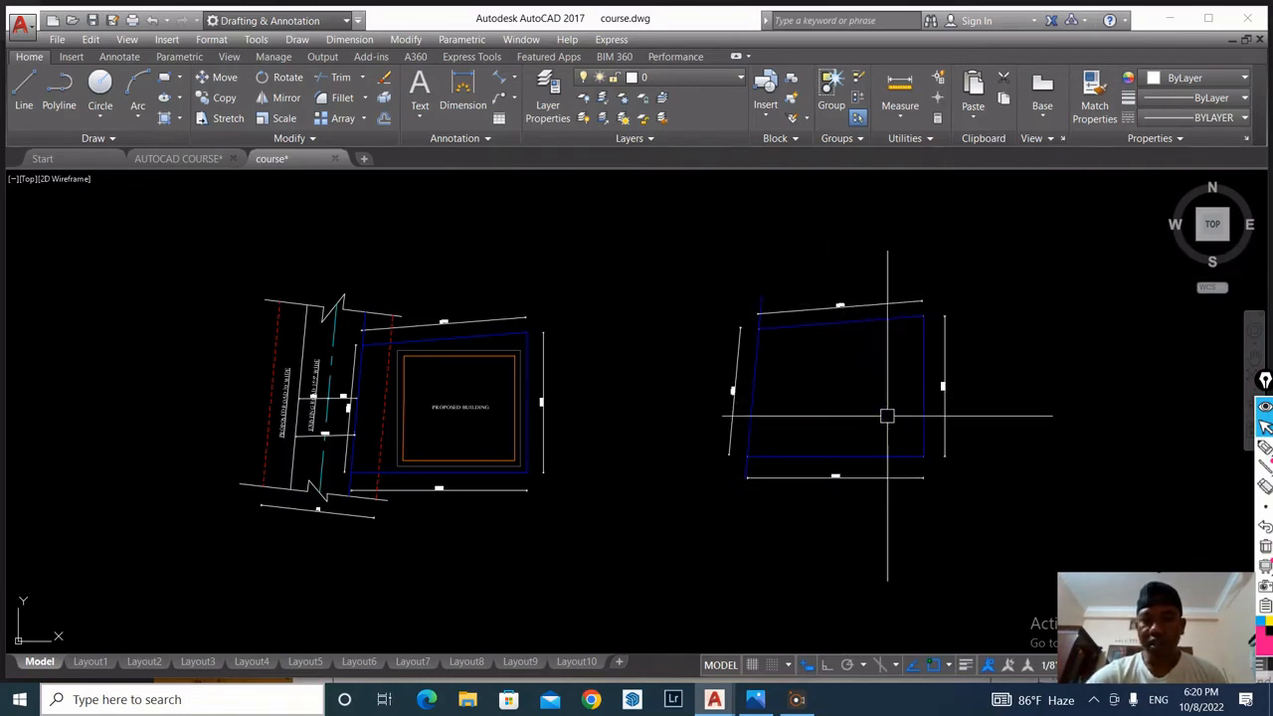
pyautogui.scroll(2, 875, 408)
pyautogui.scroll(-2, 538, 430)
pyautogui.scroll(2, 626, 407)
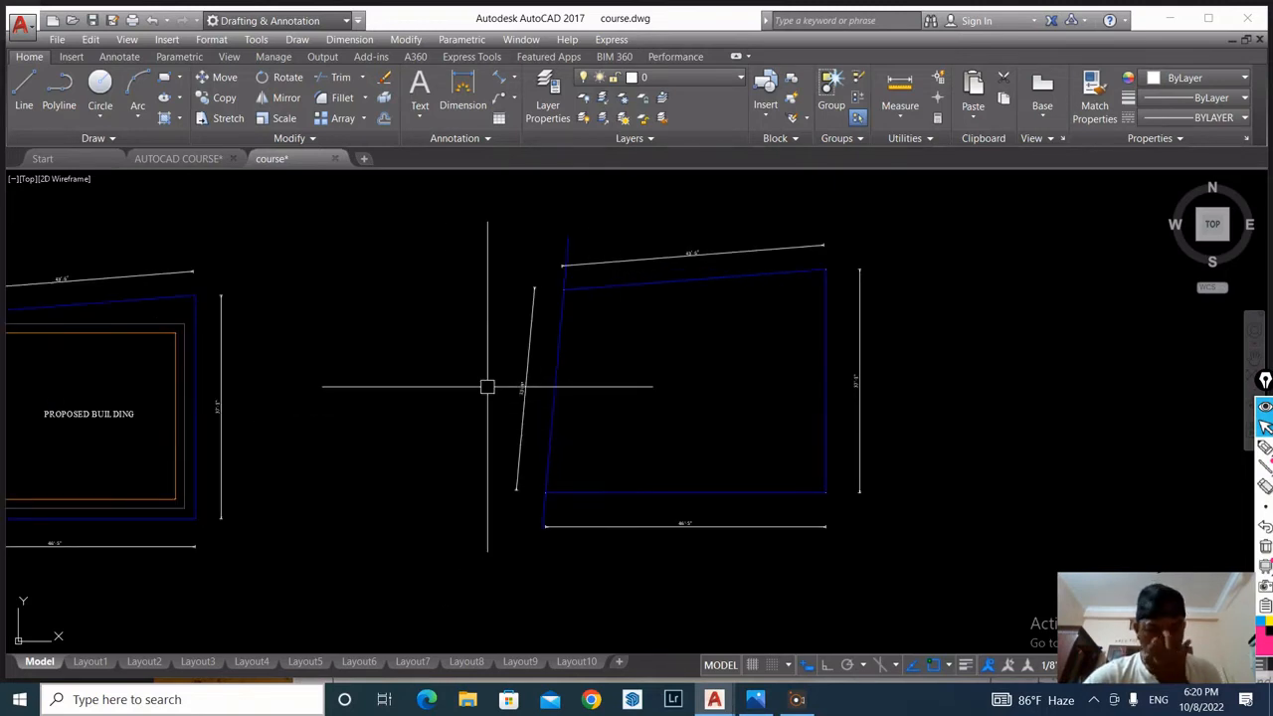
pyautogui.scroll(2, 716, 304)
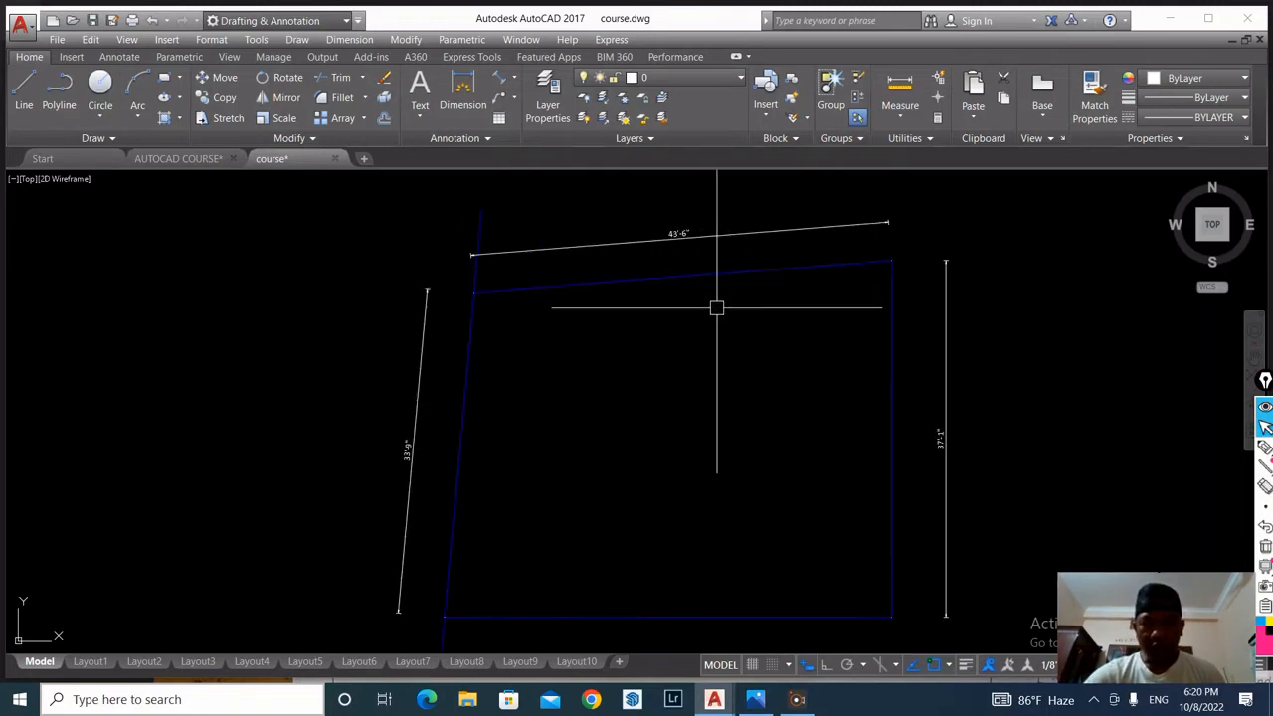
# Step: Offset the bare plot's lower boundary line 3' inward
pyautogui.scroll(-2, 595, 329)
pyautogui.press('Return')
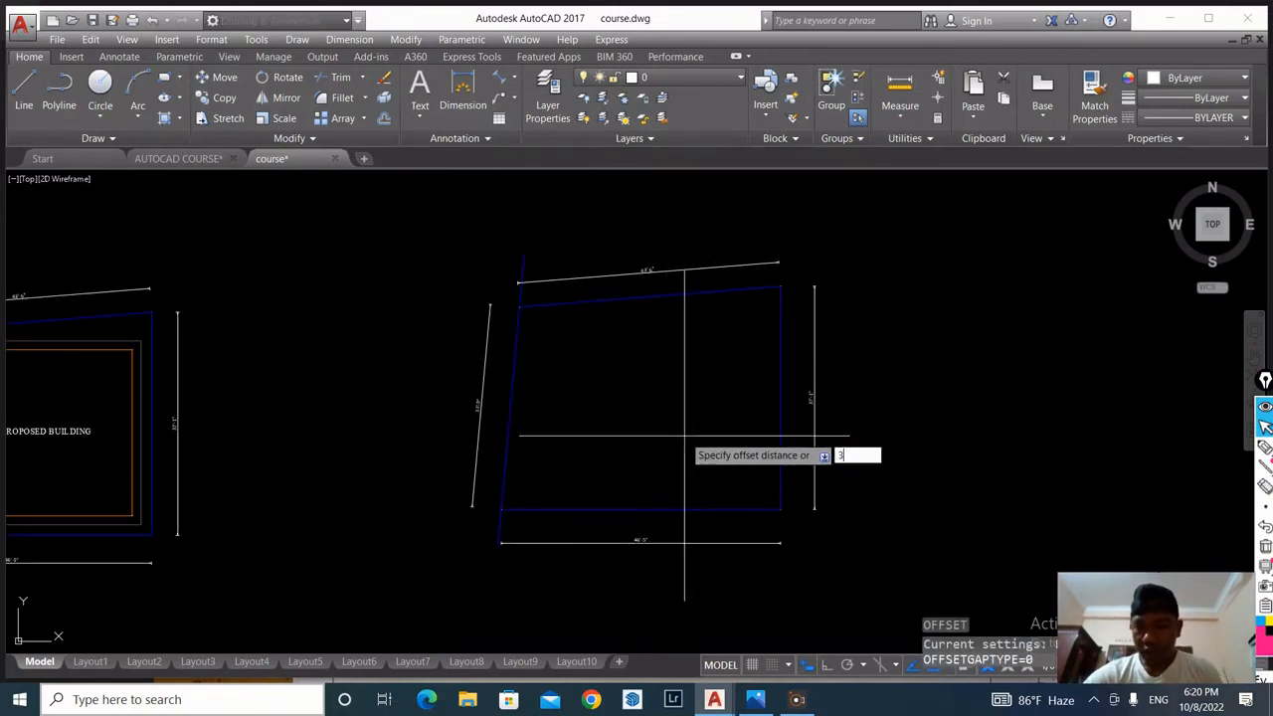
pyautogui.write("3'")
pyautogui.press('Return')
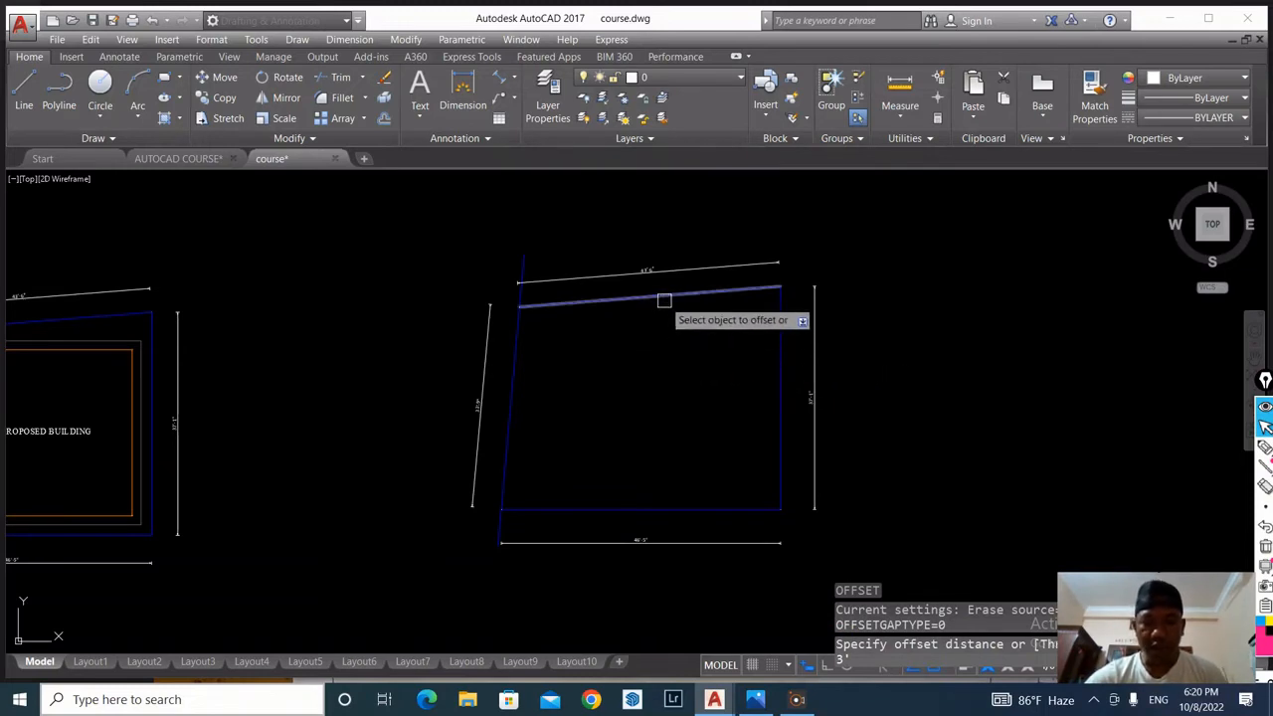
pyautogui.scroll(4, 658, 510)
pyautogui.click(664, 499)
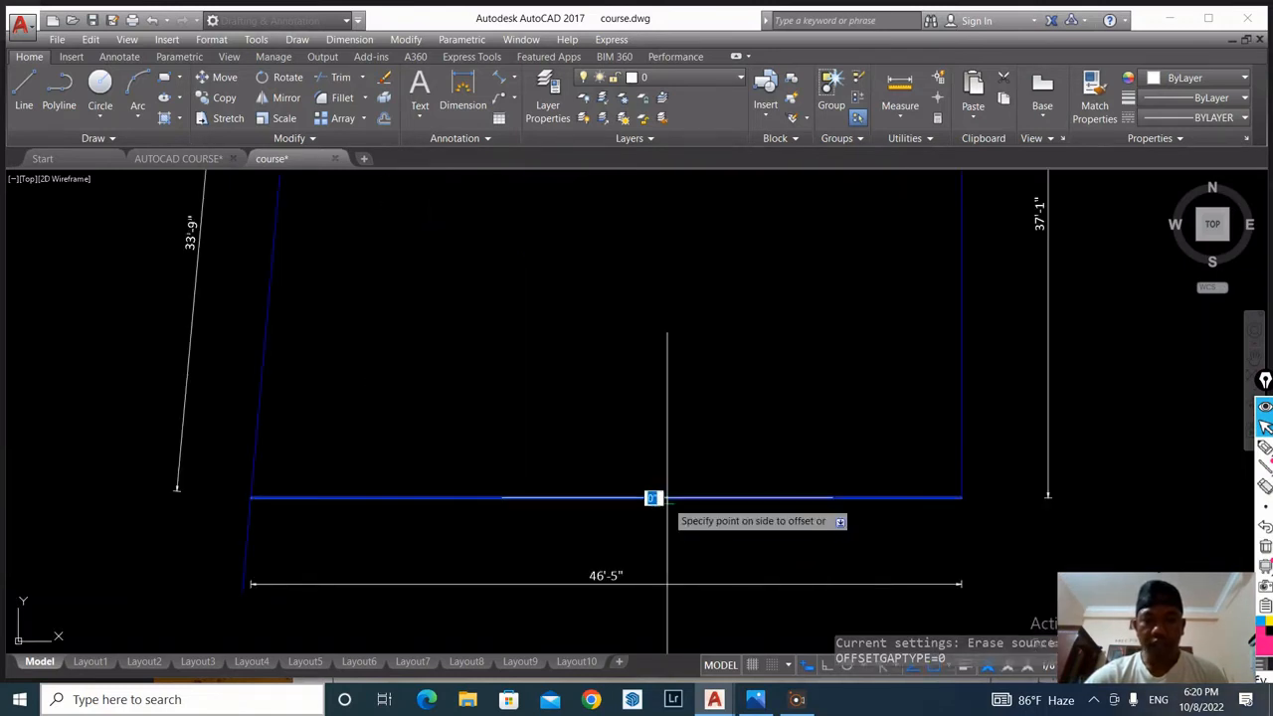
pyautogui.click(662, 417)
pyautogui.scroll(-4, 663, 393)
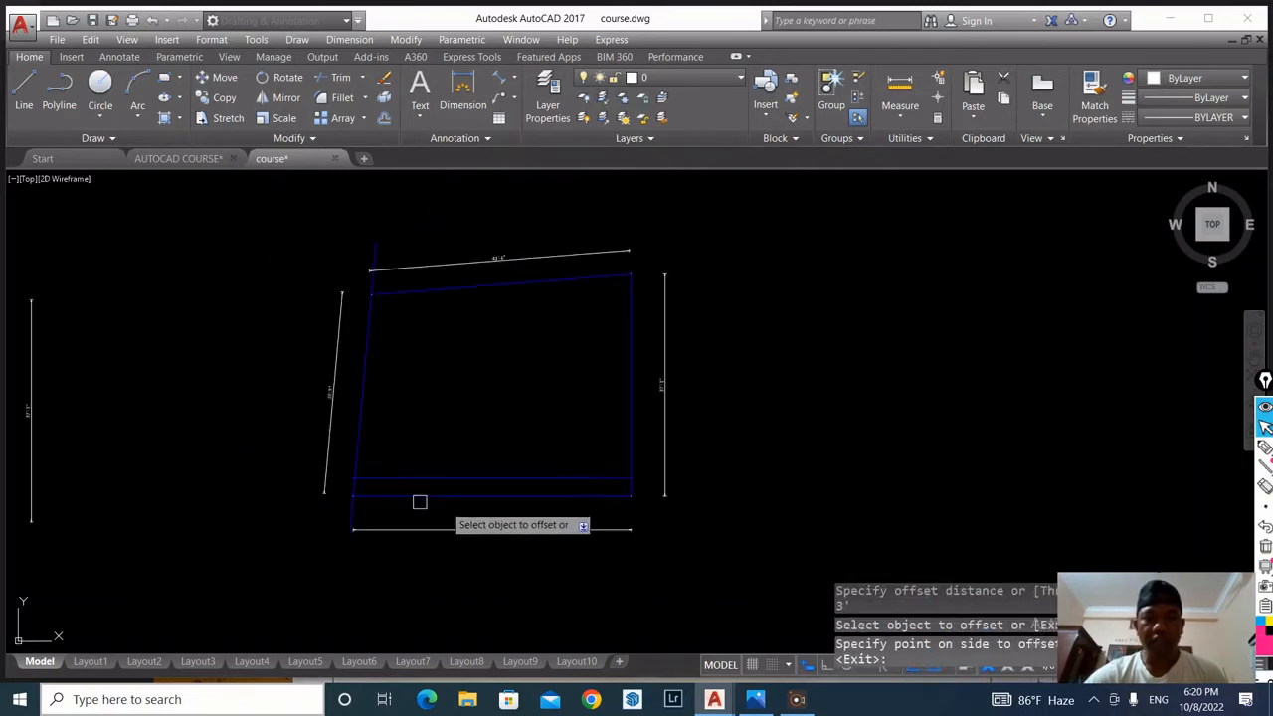
# Step: Offset the plot's right and upper boundary lines inward by the same 3' and end the offset
pyautogui.click(630, 383)
pyautogui.click(597, 391)
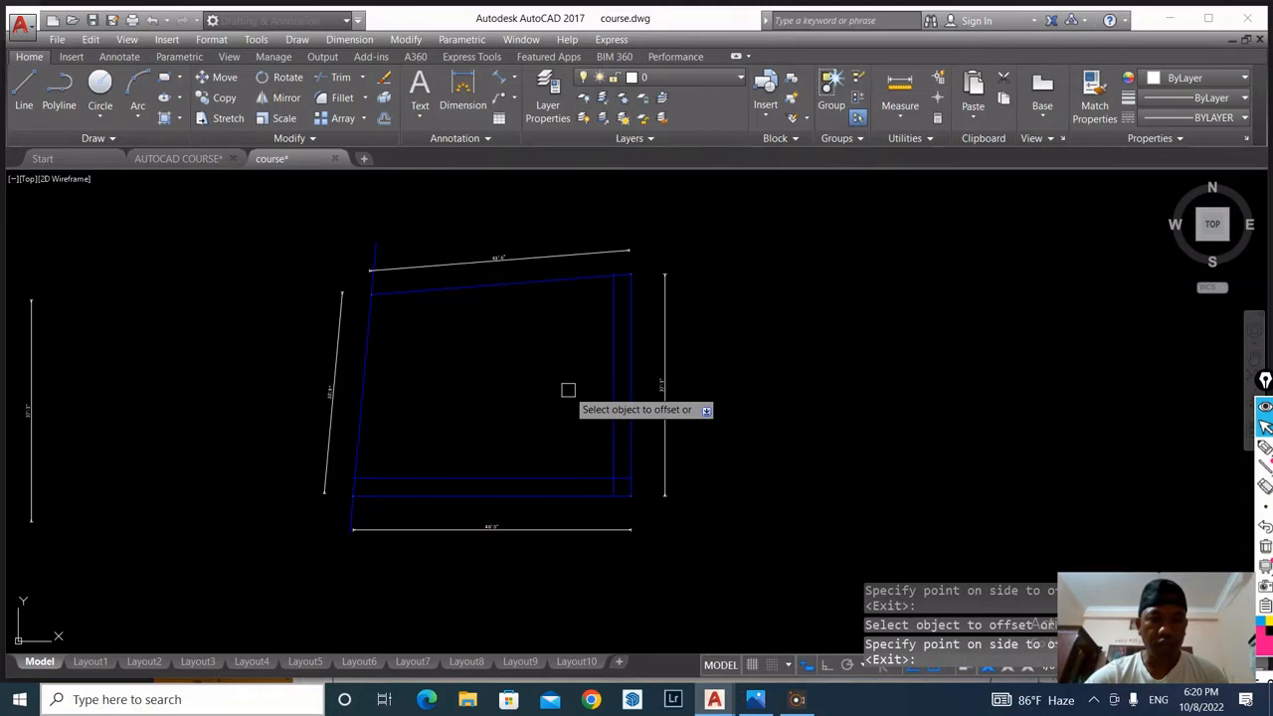
pyautogui.click(528, 284)
pyautogui.click(527, 328)
pyautogui.scroll(2, 426, 369)
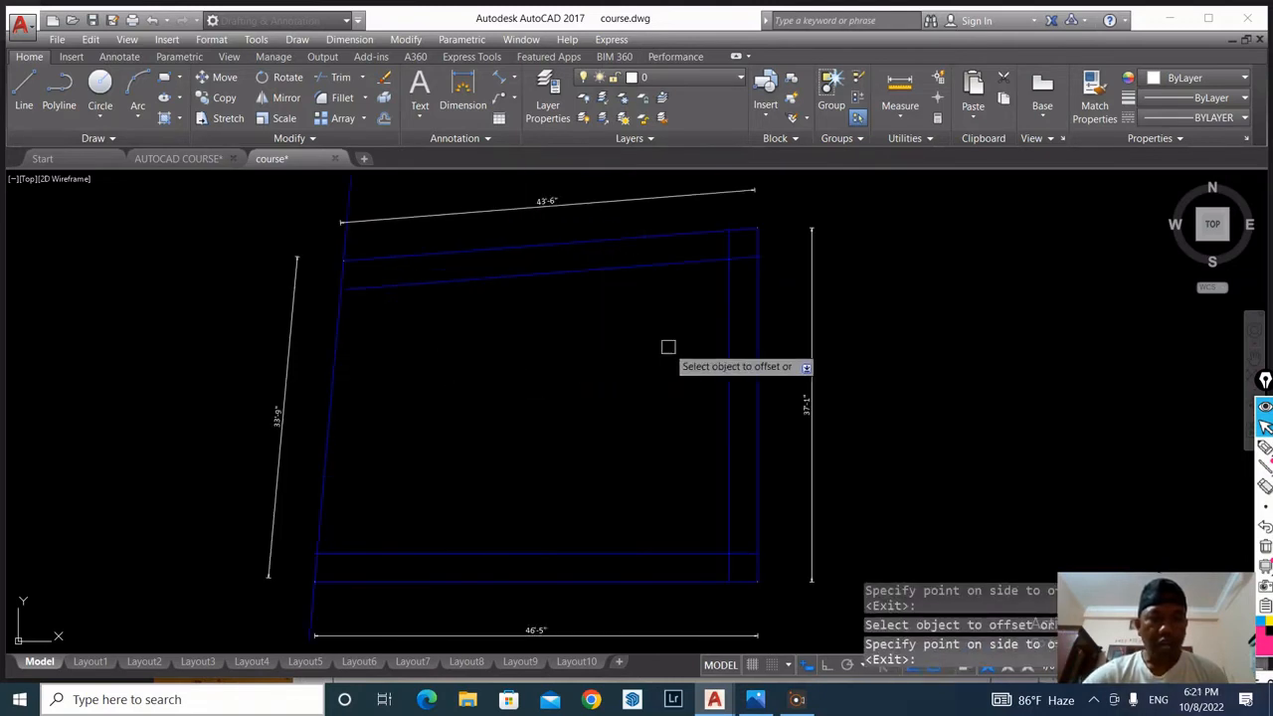
pyautogui.scroll(-2, 448, 468)
pyautogui.scroll(2, 448, 458)
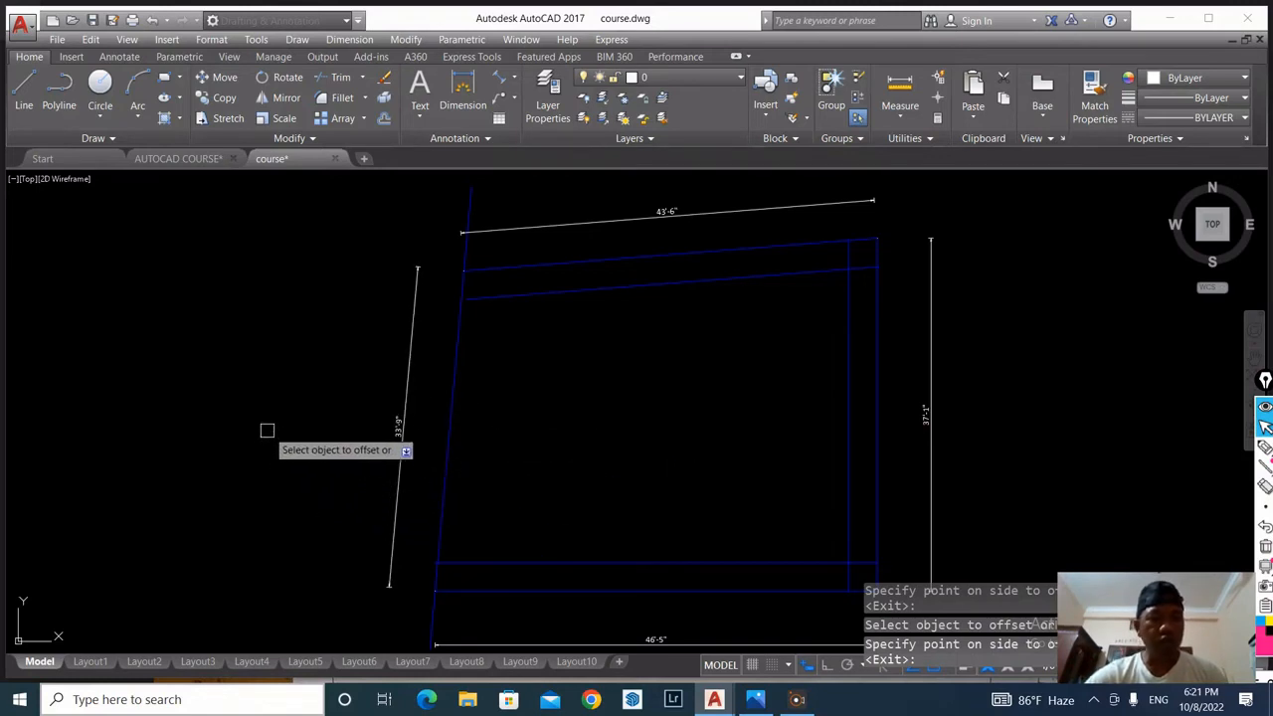
pyautogui.click(402, 415)
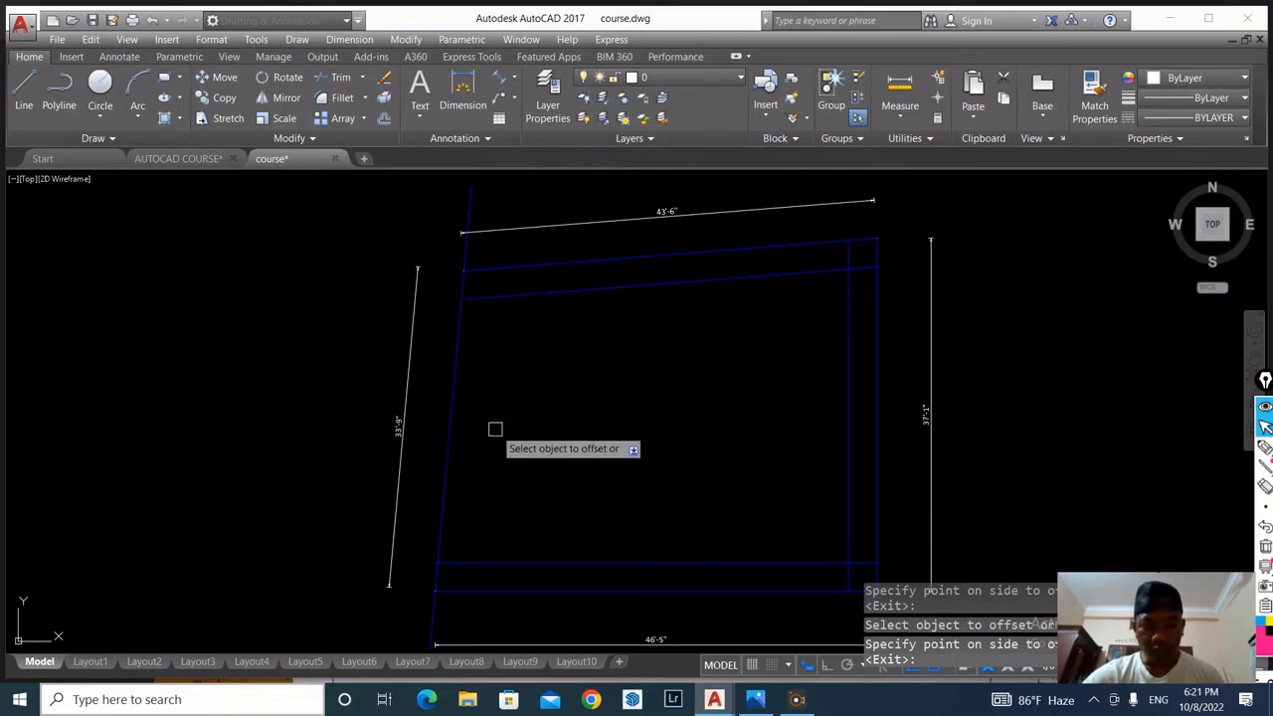
pyautogui.press('Return')
# Step: Offset the plot's slanted road-side boundary line 7' inward
pyautogui.press('Return')
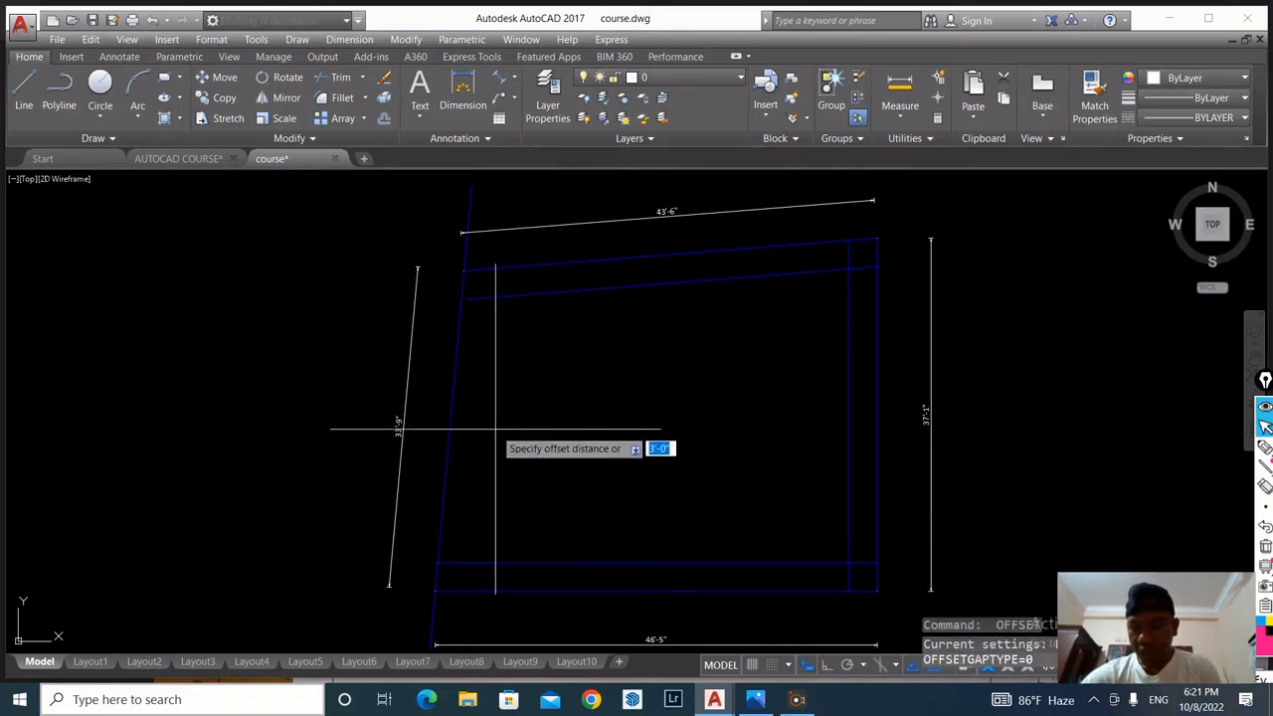
pyautogui.write('7')
pyautogui.press('Return')
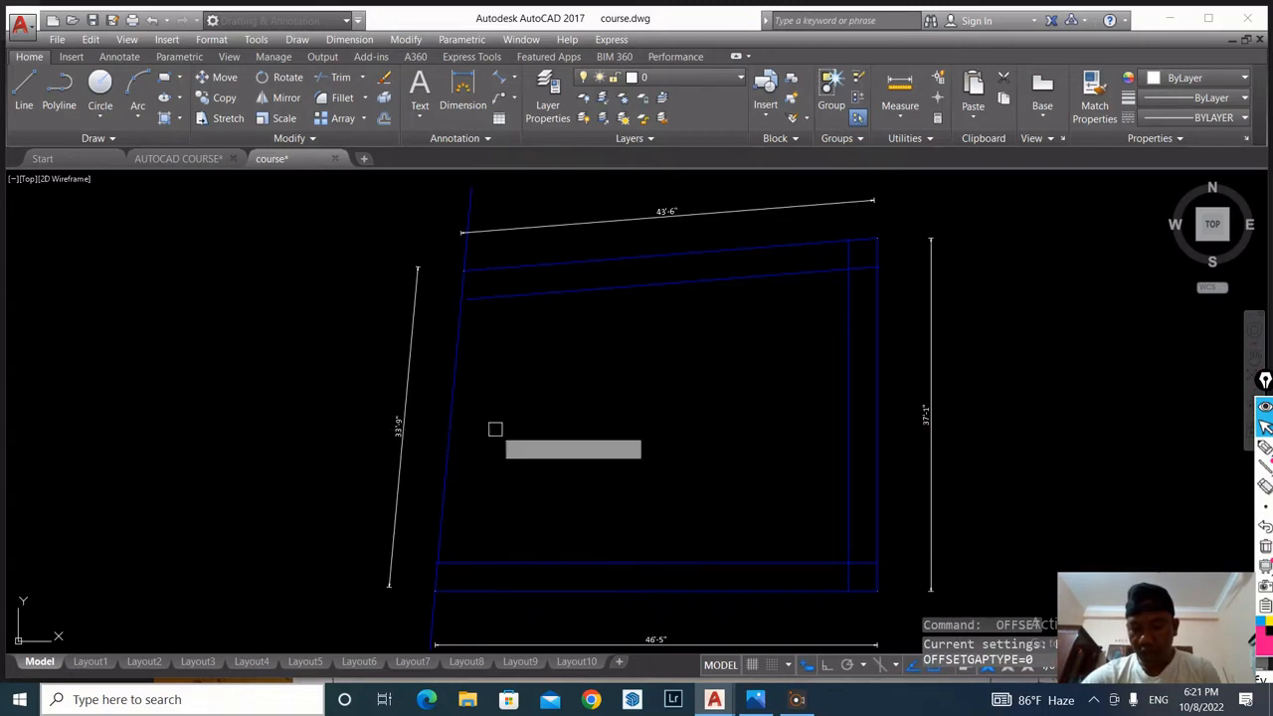
pyautogui.click(449, 431)
pyautogui.click(531, 431)
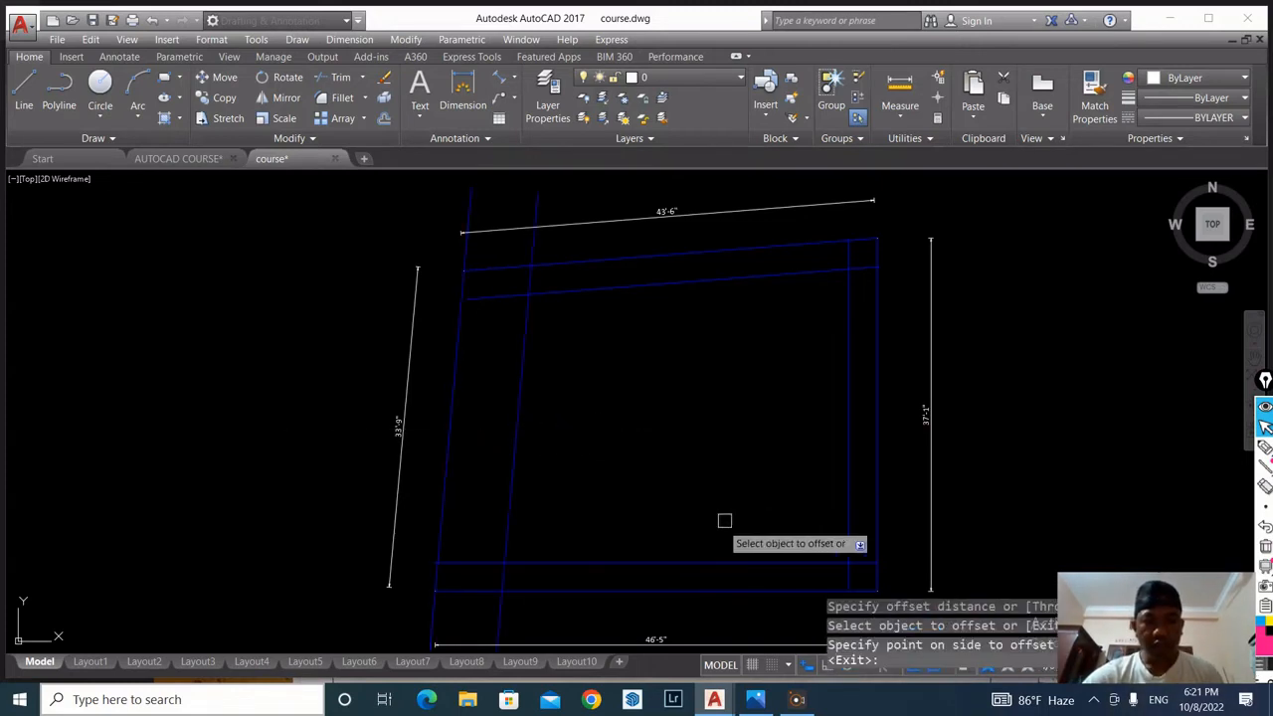
pyautogui.press('Return')
# Step: Bring the orange proposed building outline from the site plan onto the offset plot, matching the plots' lower-right corners
pyautogui.scroll(-2, 652, 424)
pyautogui.scroll(-4, 647, 519)
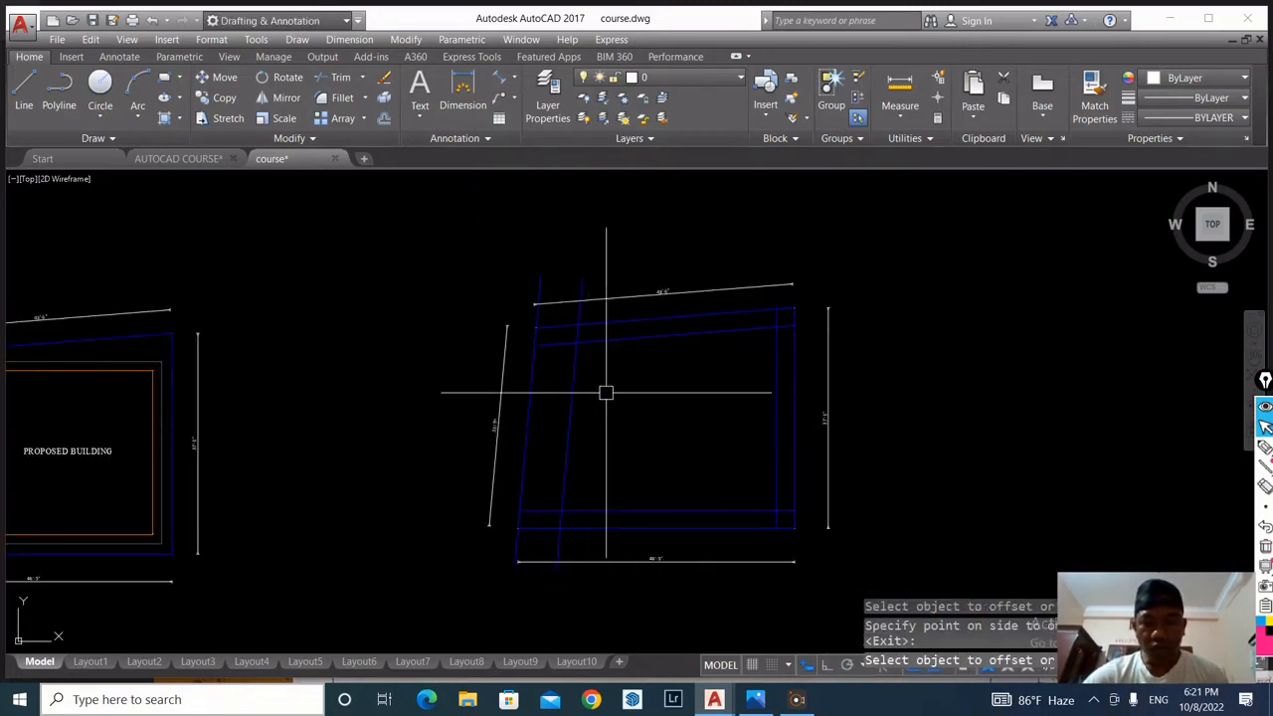
pyautogui.scroll(6, 481, 425)
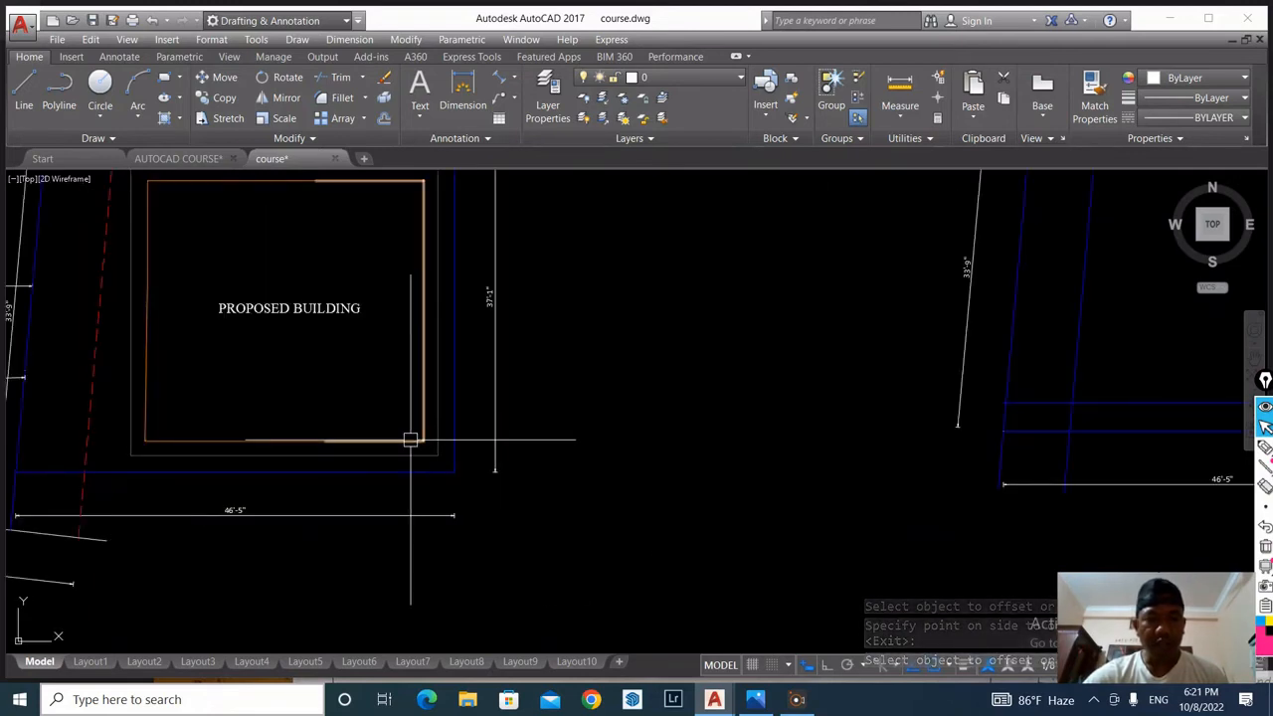
pyautogui.click(277, 442)
pyautogui.click(361, 438)
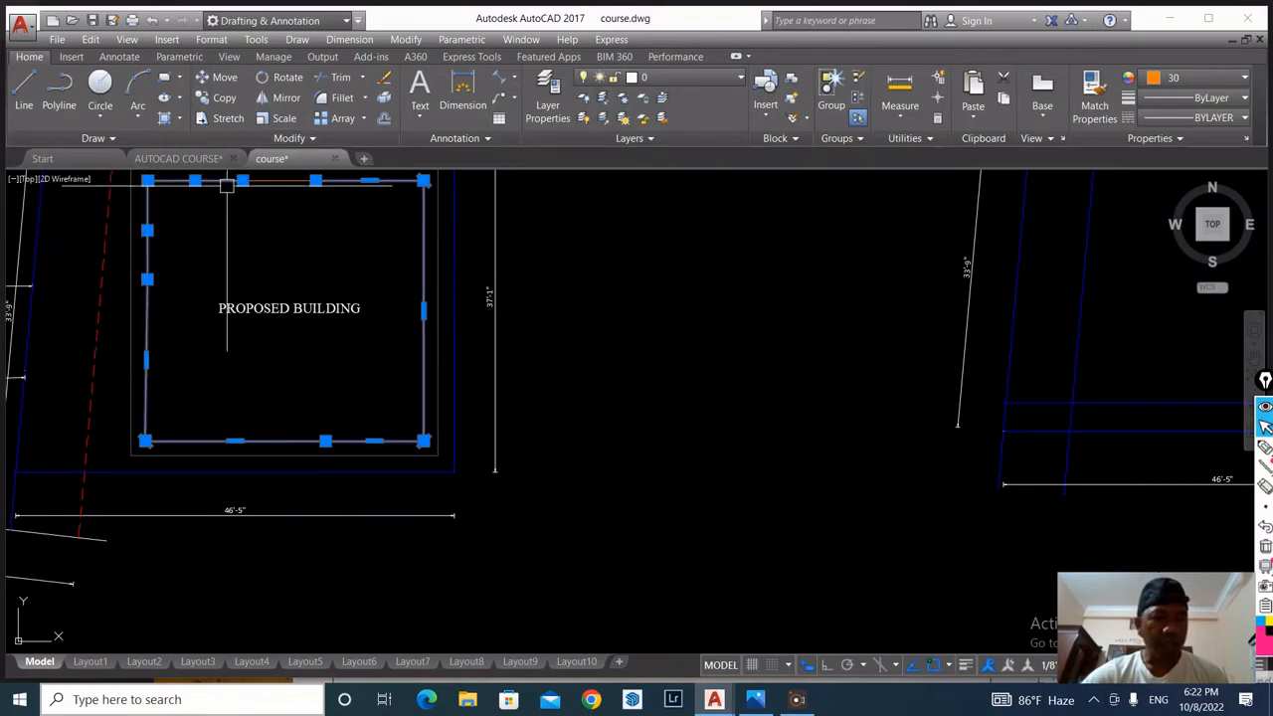
pyautogui.press('m')
pyautogui.press('Return')
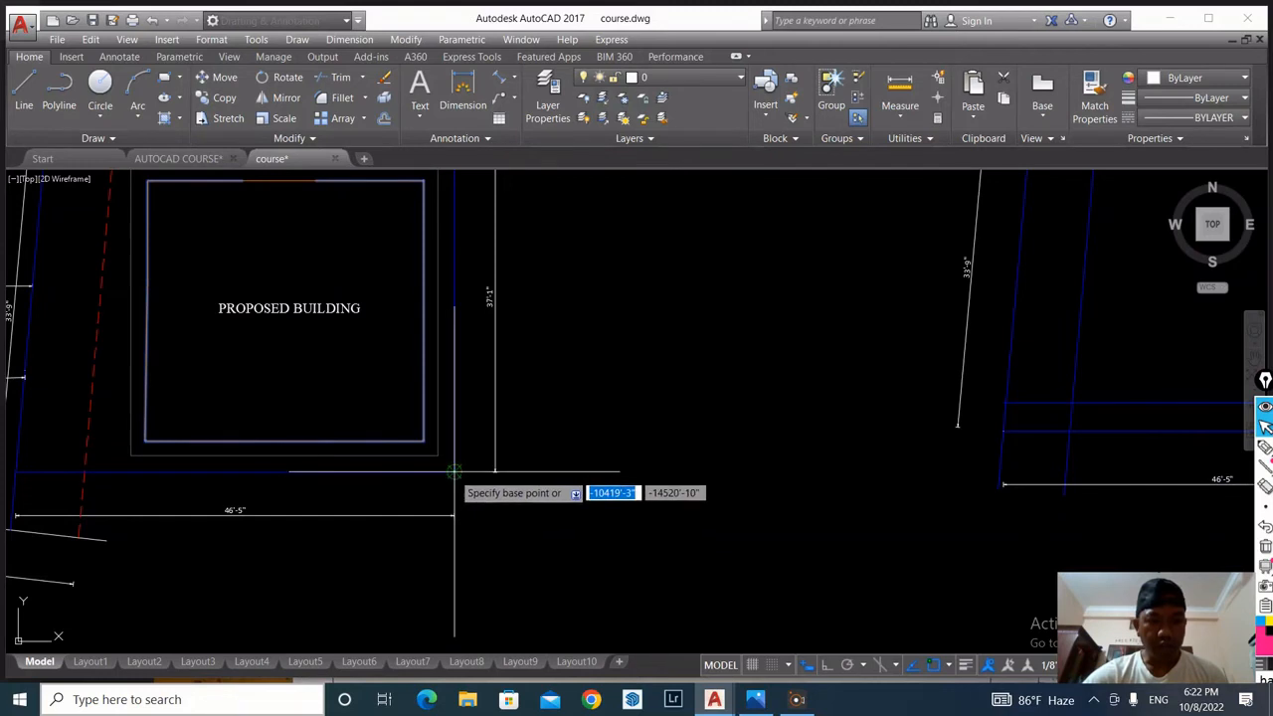
pyautogui.click(454, 471)
pyautogui.scroll(-3, 475, 505)
pyautogui.scroll(3, 520, 448)
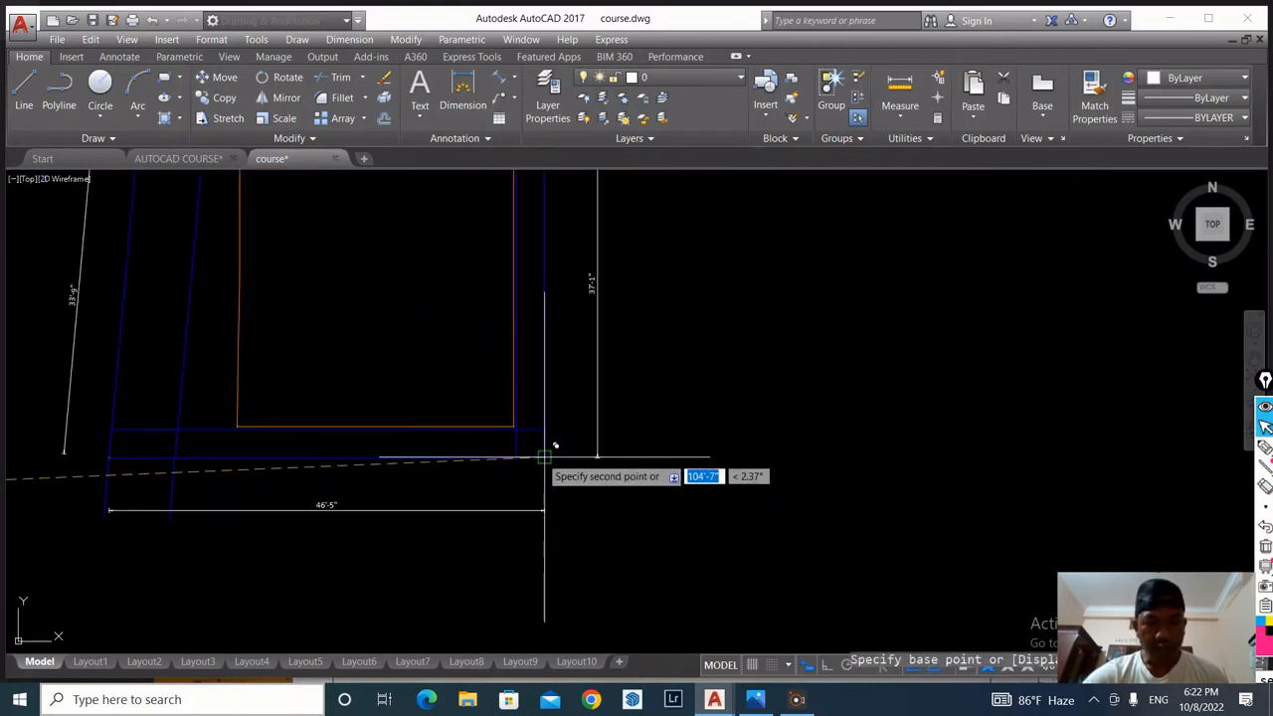
pyautogui.click(544, 447)
pyautogui.click(548, 453)
pyautogui.click(662, 542)
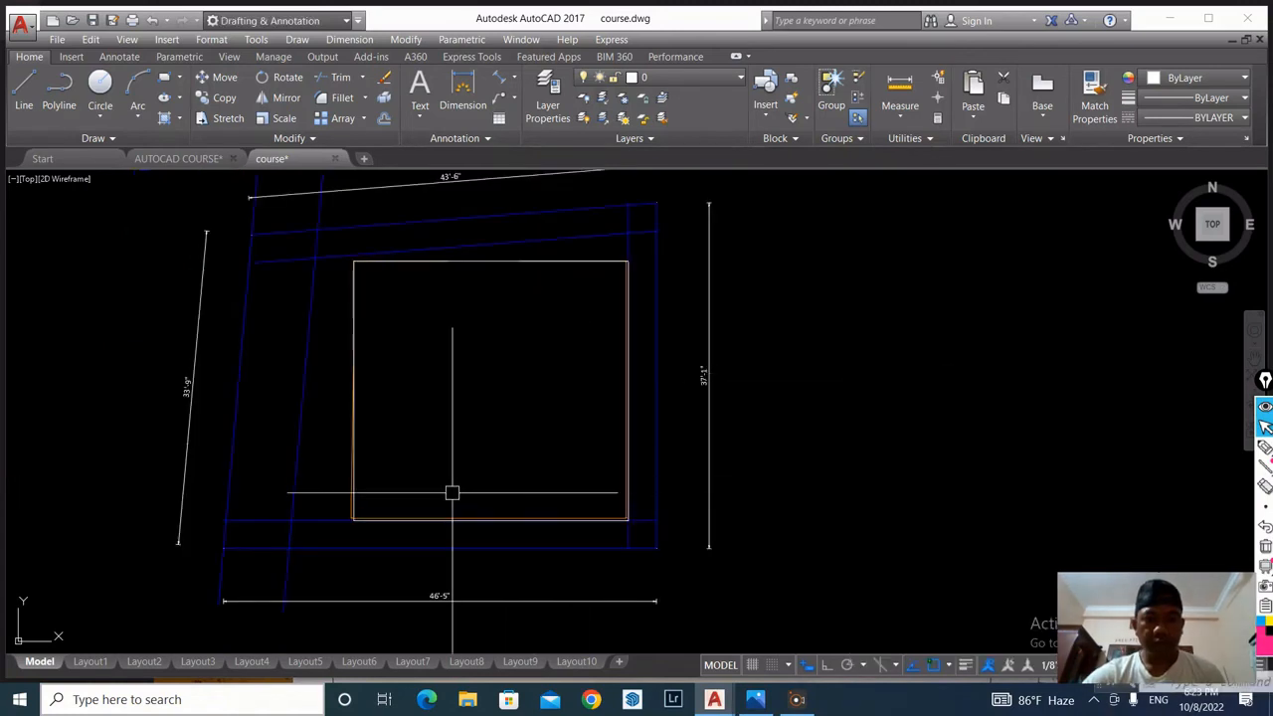
# Step: Erase the white rectangle that overlaps the orange building outline on the offset plot
pyautogui.scroll(-2, 595, 437)
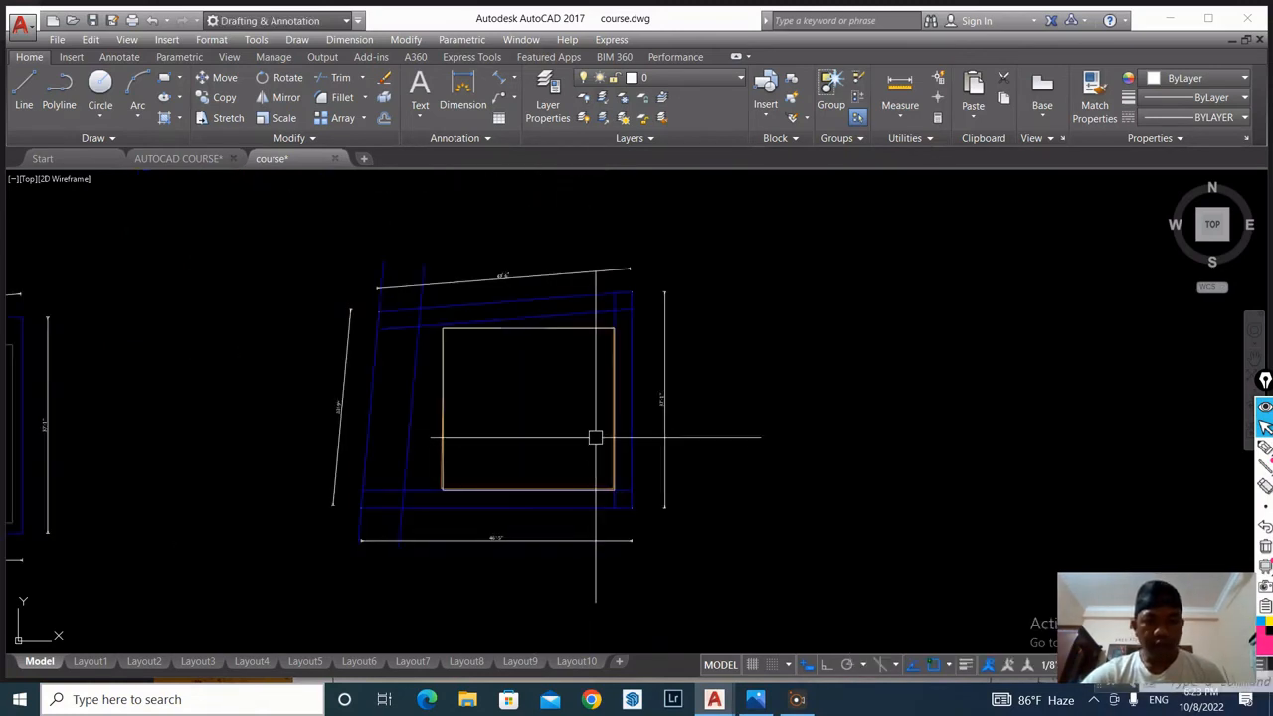
pyautogui.scroll(2, 502, 385)
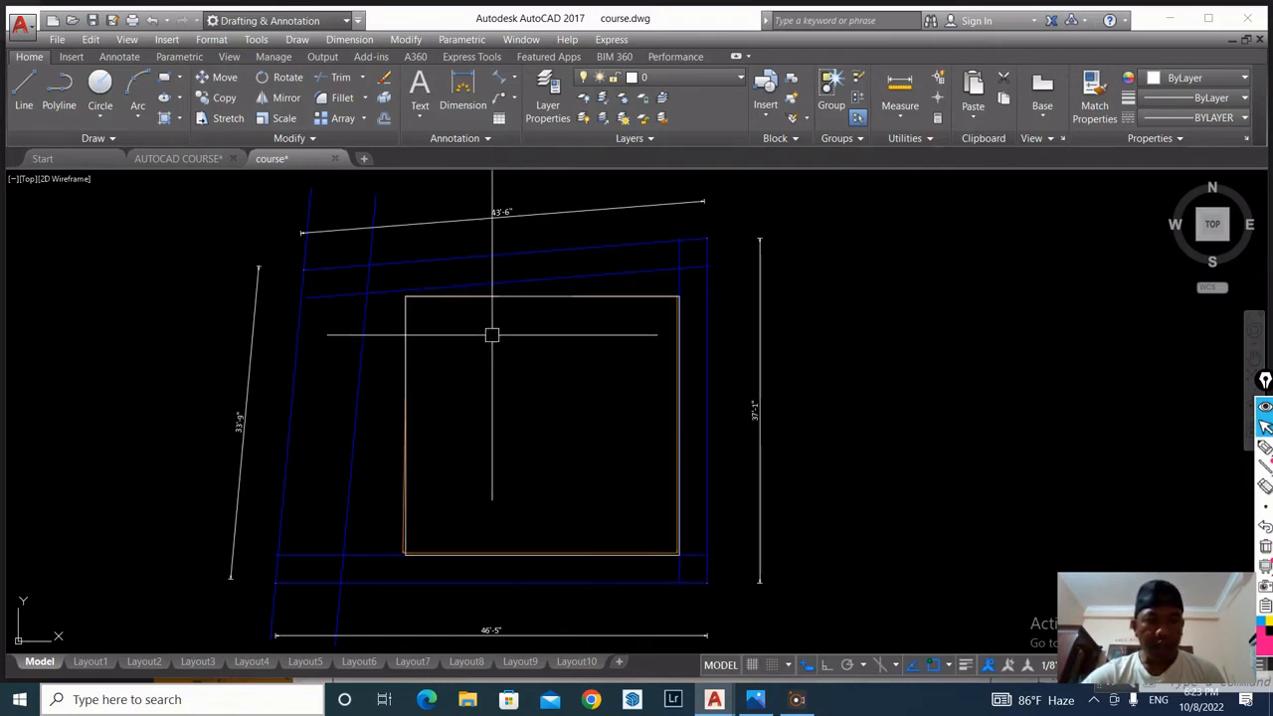
pyautogui.click(461, 328)
pyautogui.click(385, 310)
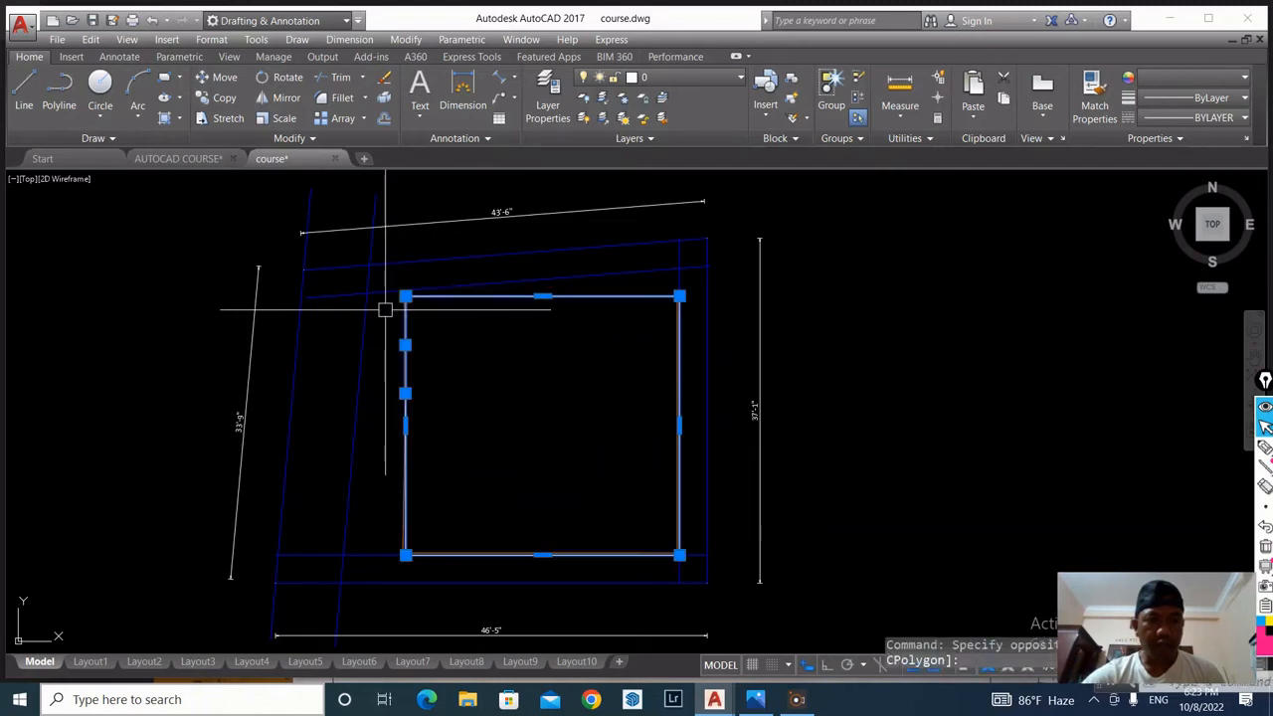
pyautogui.press('Return')
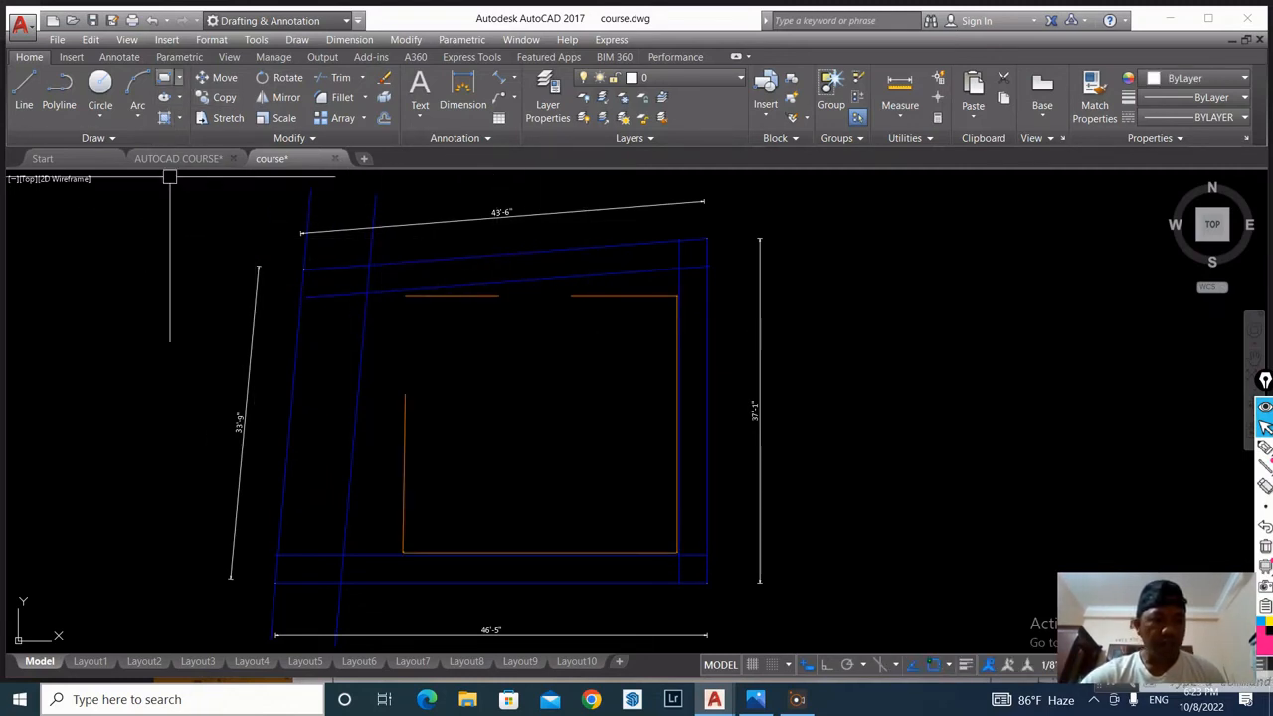
# Step: Draw a rectangle from the lower-right setback corner to the intersection of the upper and road-side setback lines
pyautogui.click(164, 77)
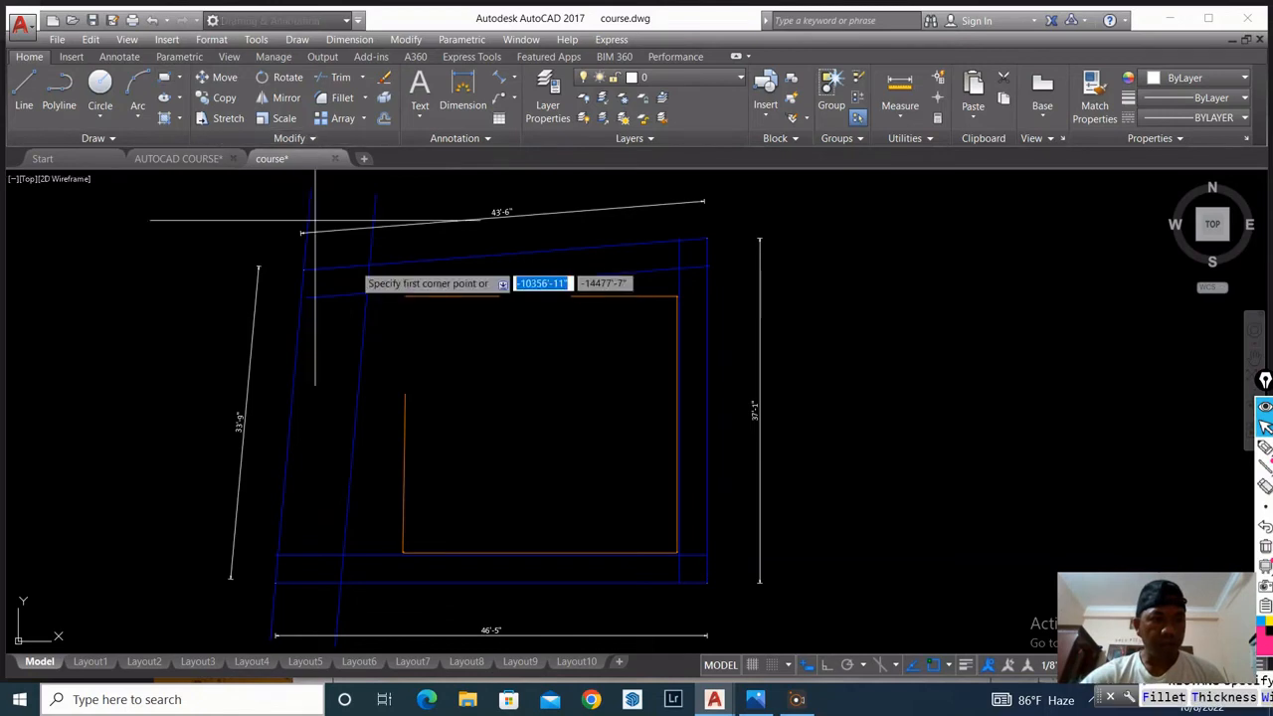
pyautogui.click(678, 552)
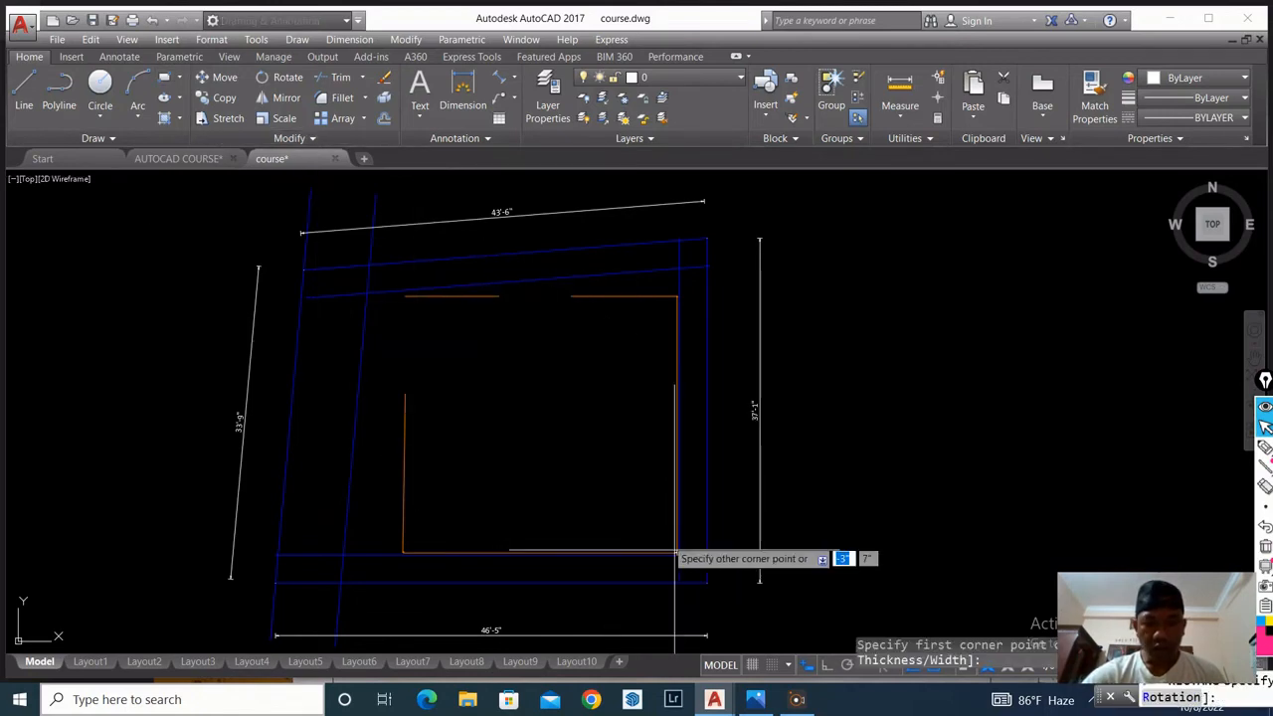
pyautogui.click(368, 294)
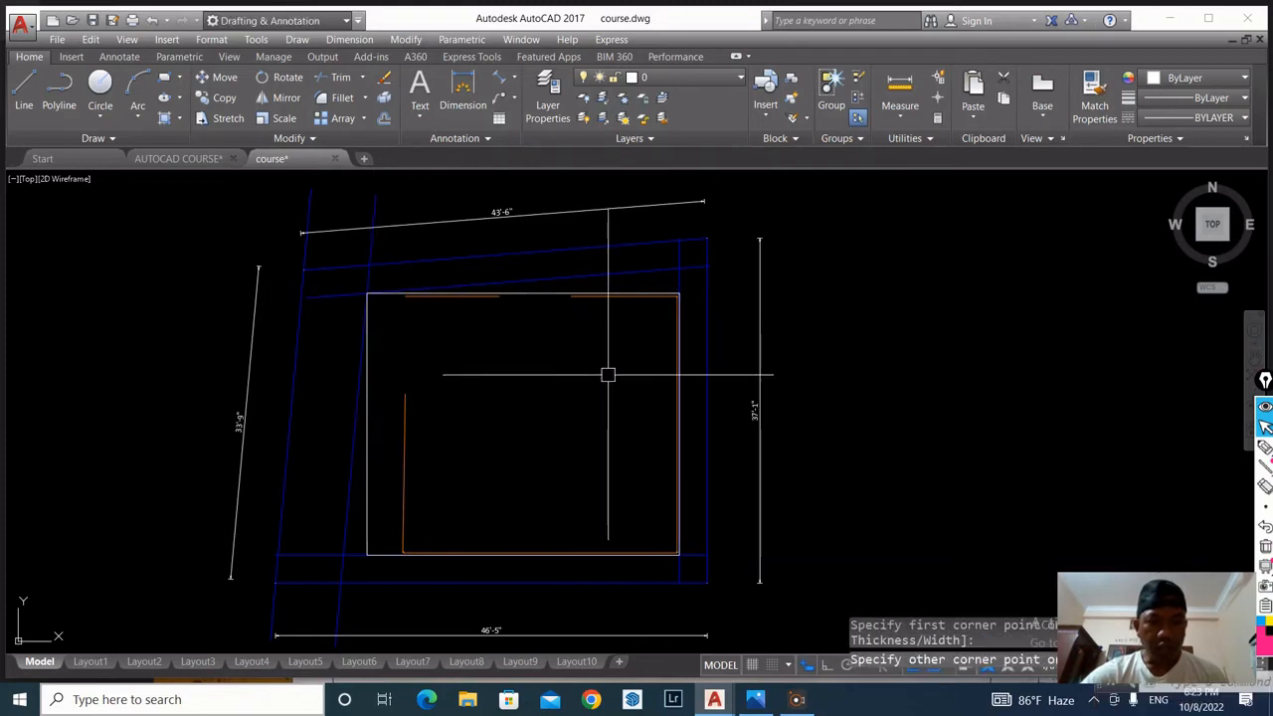
# Step: Add an aligned dimension between the white rectangle's lower edge and the plot's lower boundary line
pyautogui.press('Escape')
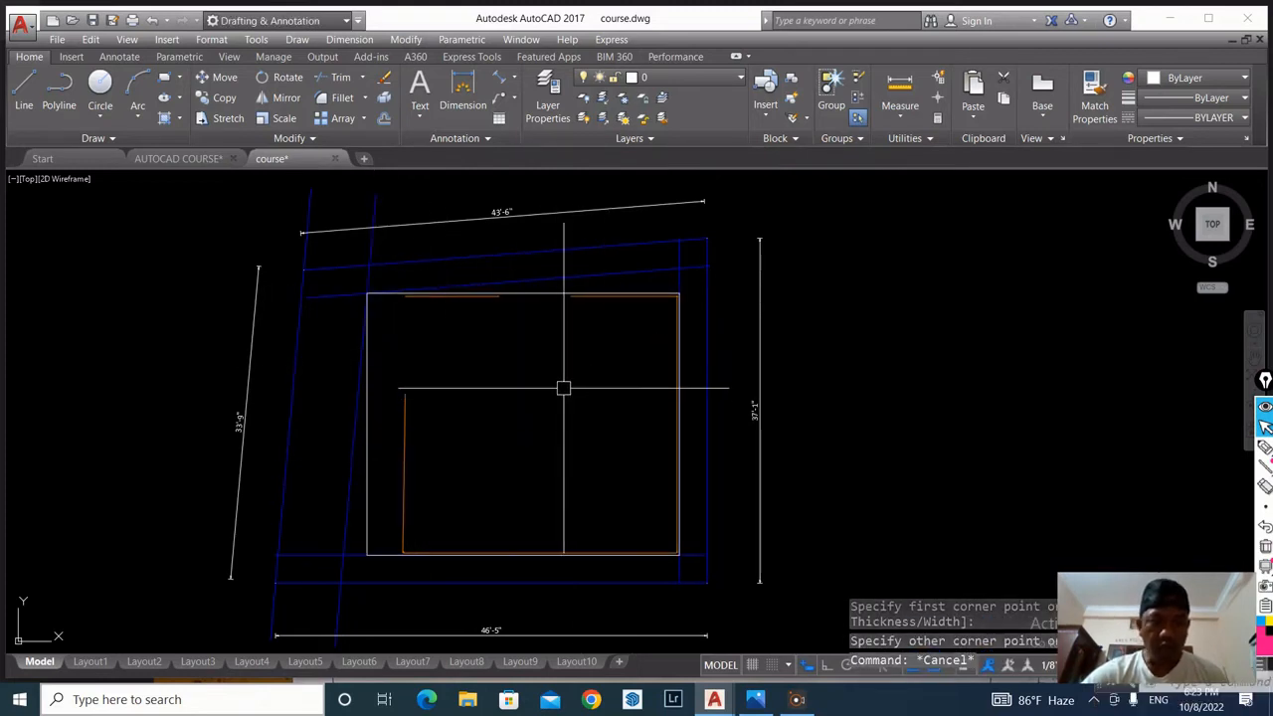
pyautogui.scroll(-4, 464, 355)
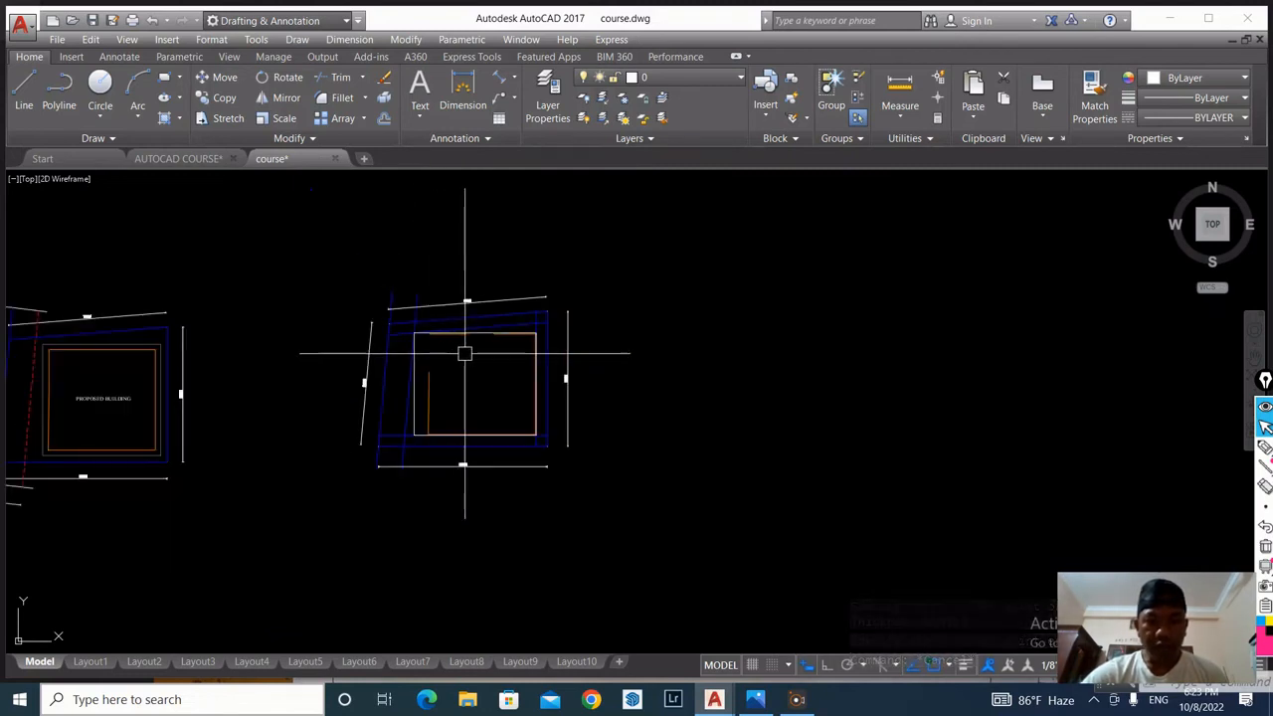
pyautogui.scroll(2, 592, 439)
pyautogui.scroll(2, 567, 457)
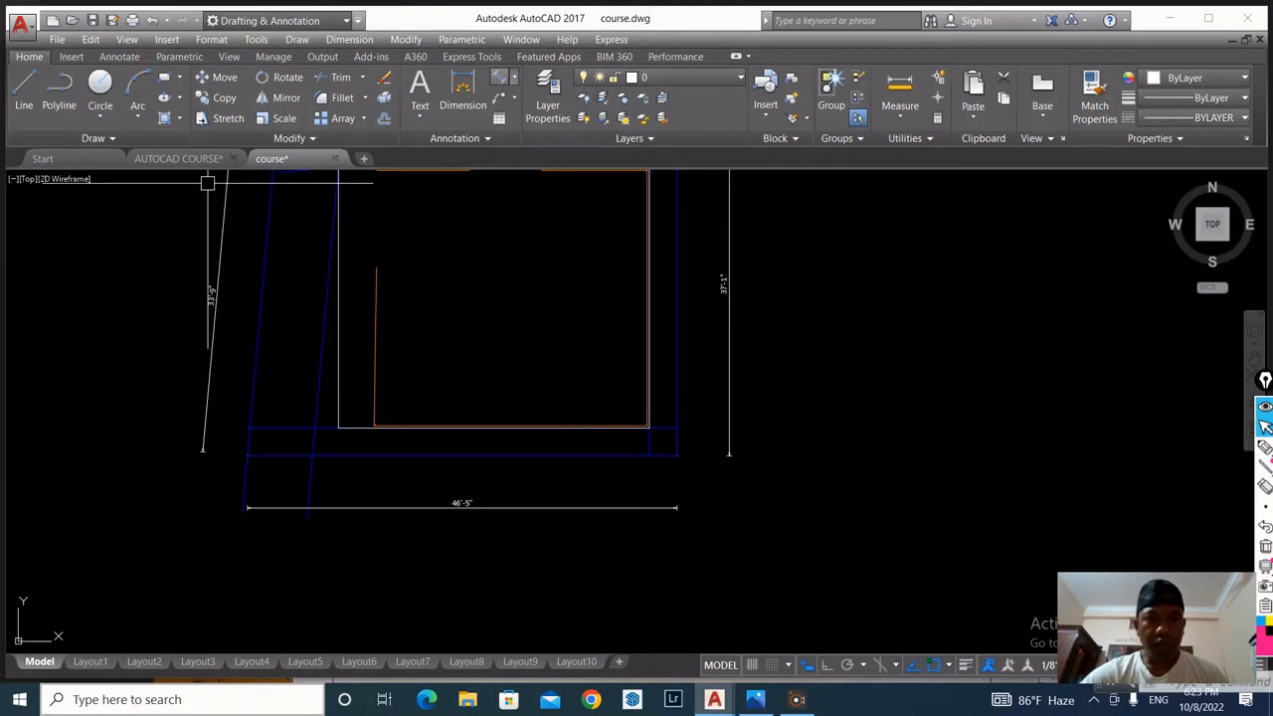
pyautogui.click(500, 77)
pyautogui.click(537, 114)
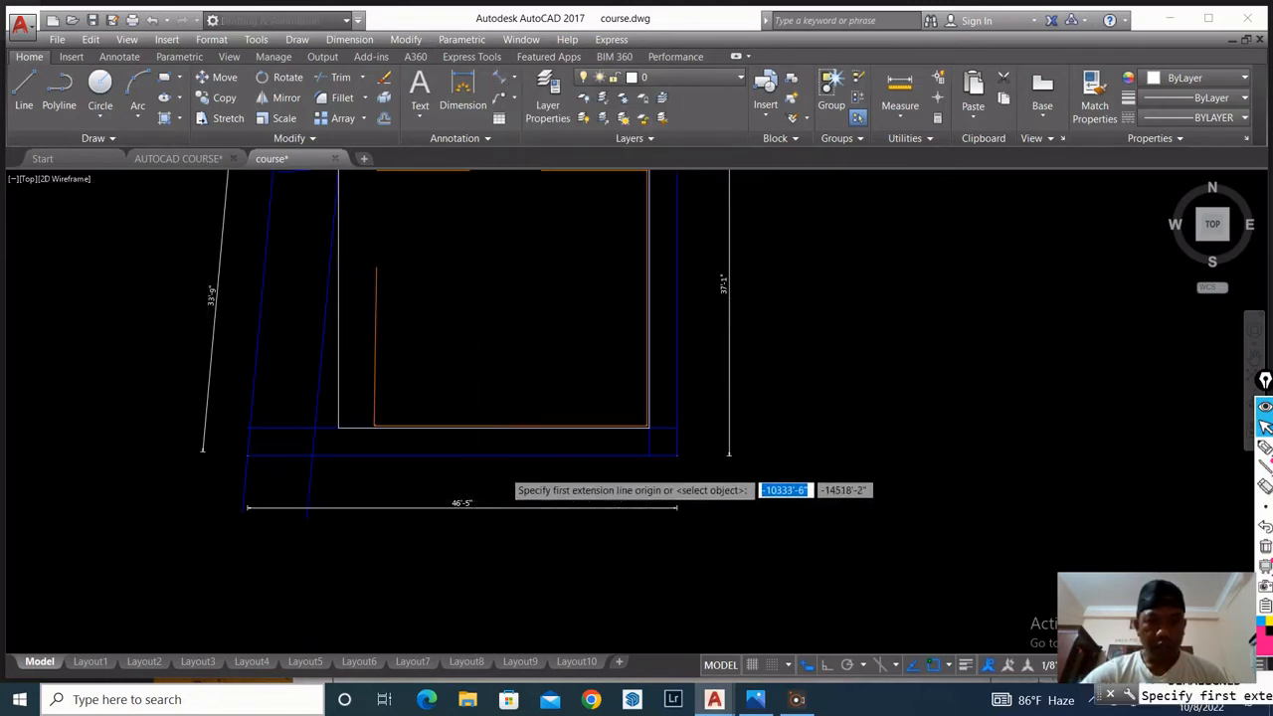
pyautogui.scroll(4, 502, 468)
pyautogui.click(484, 363)
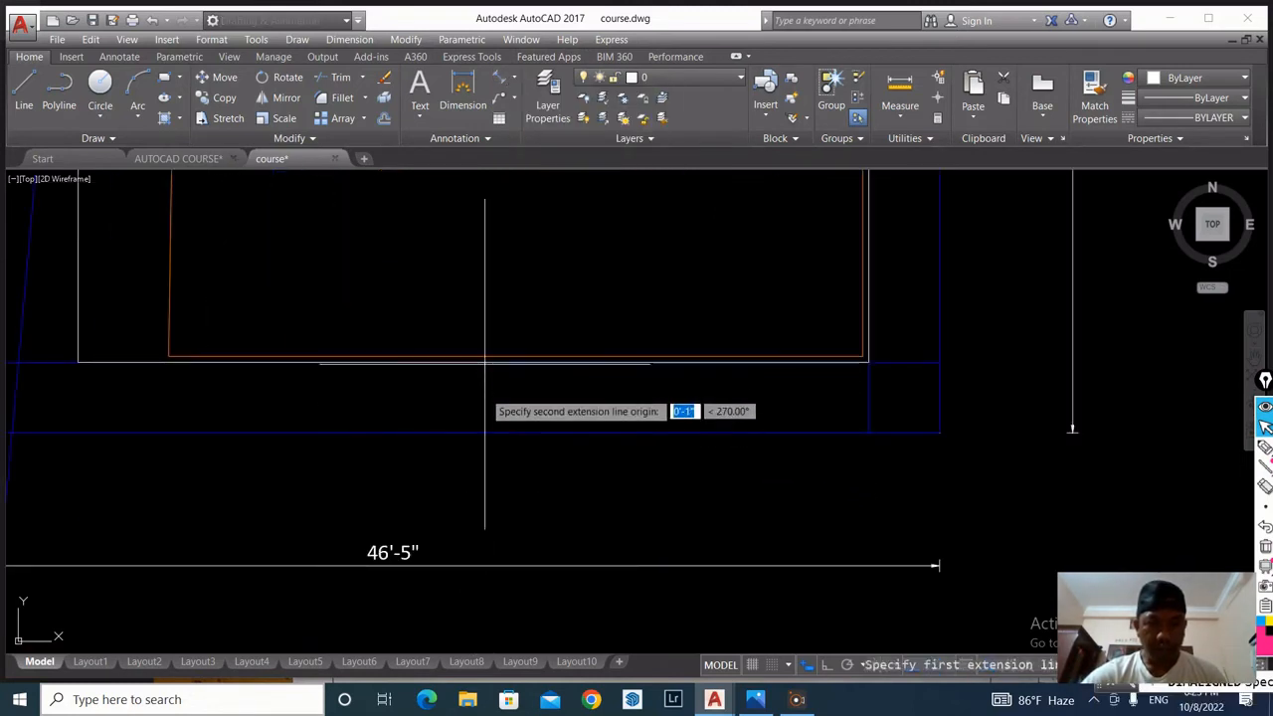
pyautogui.click(484, 430)
pyautogui.click(484, 403)
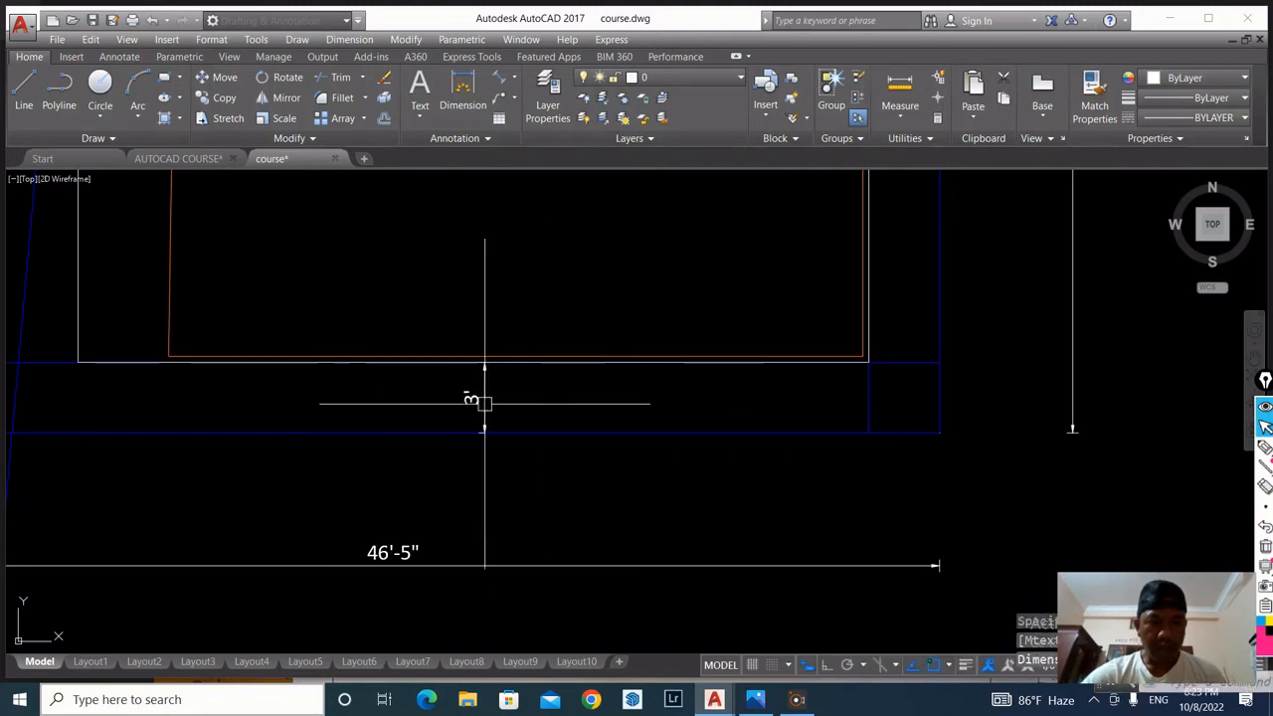
# Step: Add an aligned dimension between the white rectangle's right edge and the plot's right boundary line
pyautogui.scroll(-3, 507, 417)
pyautogui.scroll(2, 681, 303)
pyautogui.press('space')
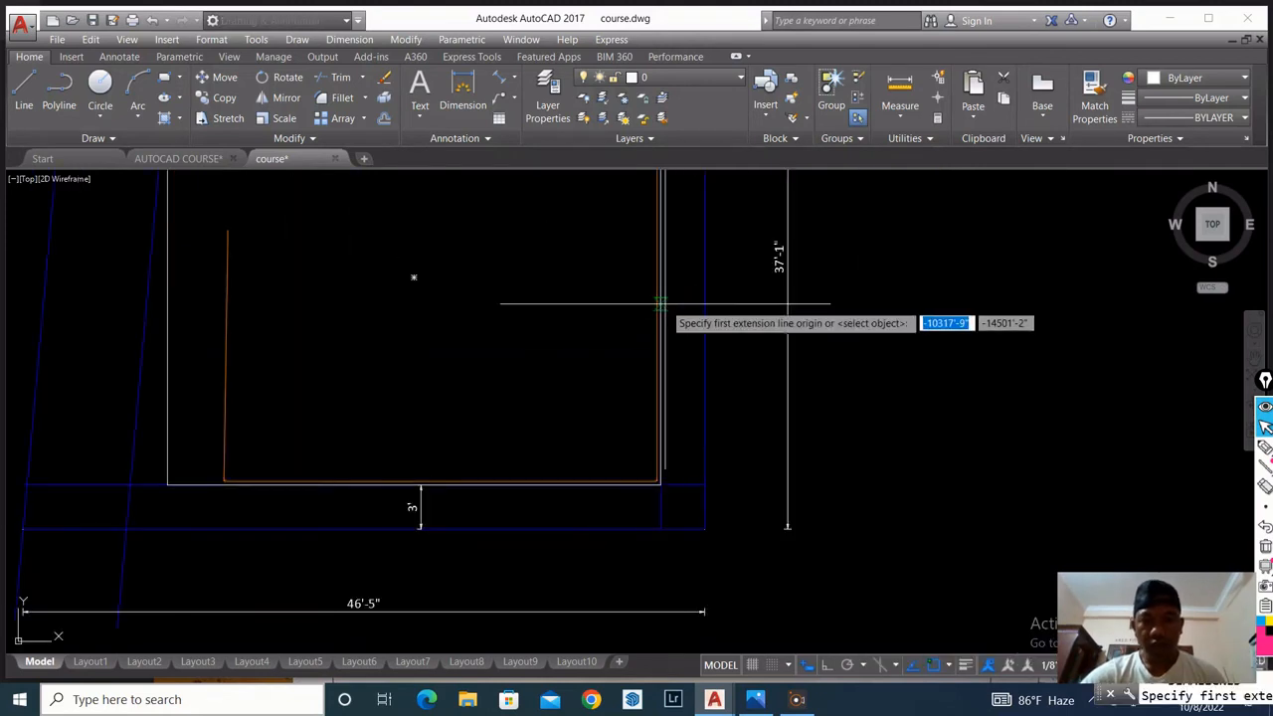
pyautogui.click(660, 302)
pyautogui.click(704, 304)
pyautogui.click(696, 305)
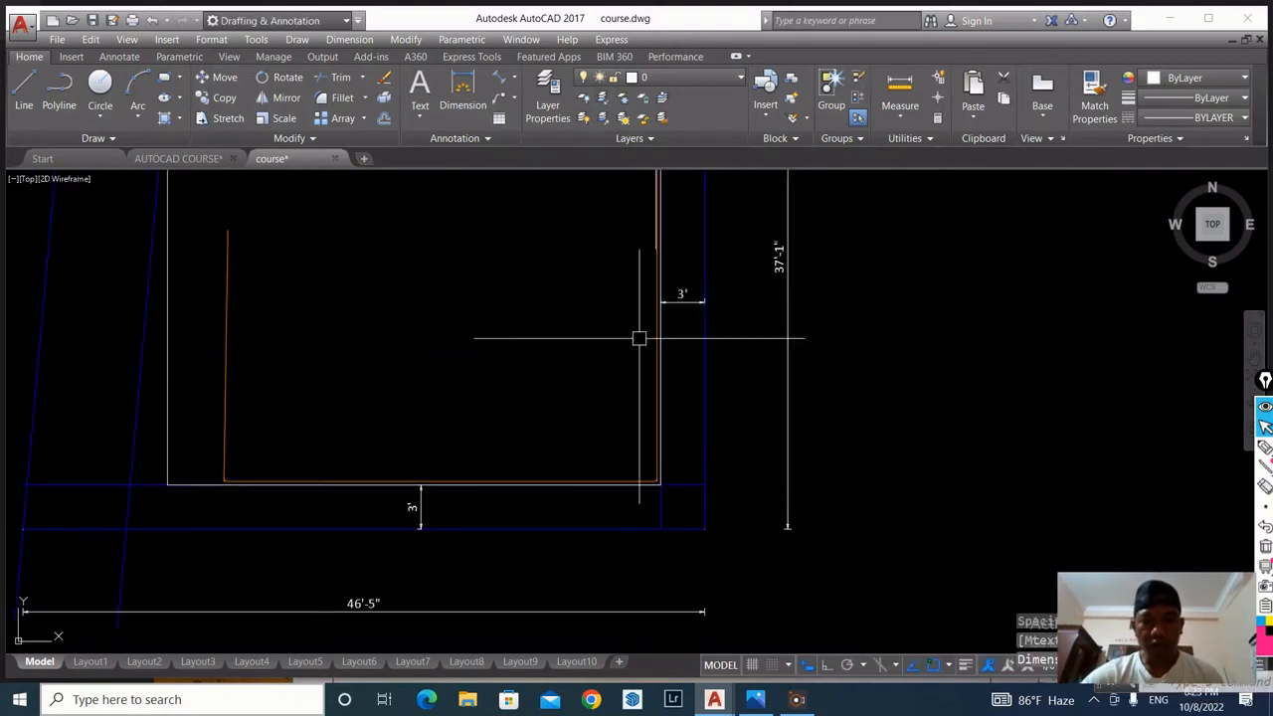
# Step: Dimension the gap from the plot's upper boundary at the road-side setback line to the white rectangle's upper-left corner
pyautogui.scroll(-3, 568, 284)
pyautogui.scroll(4, 557, 258)
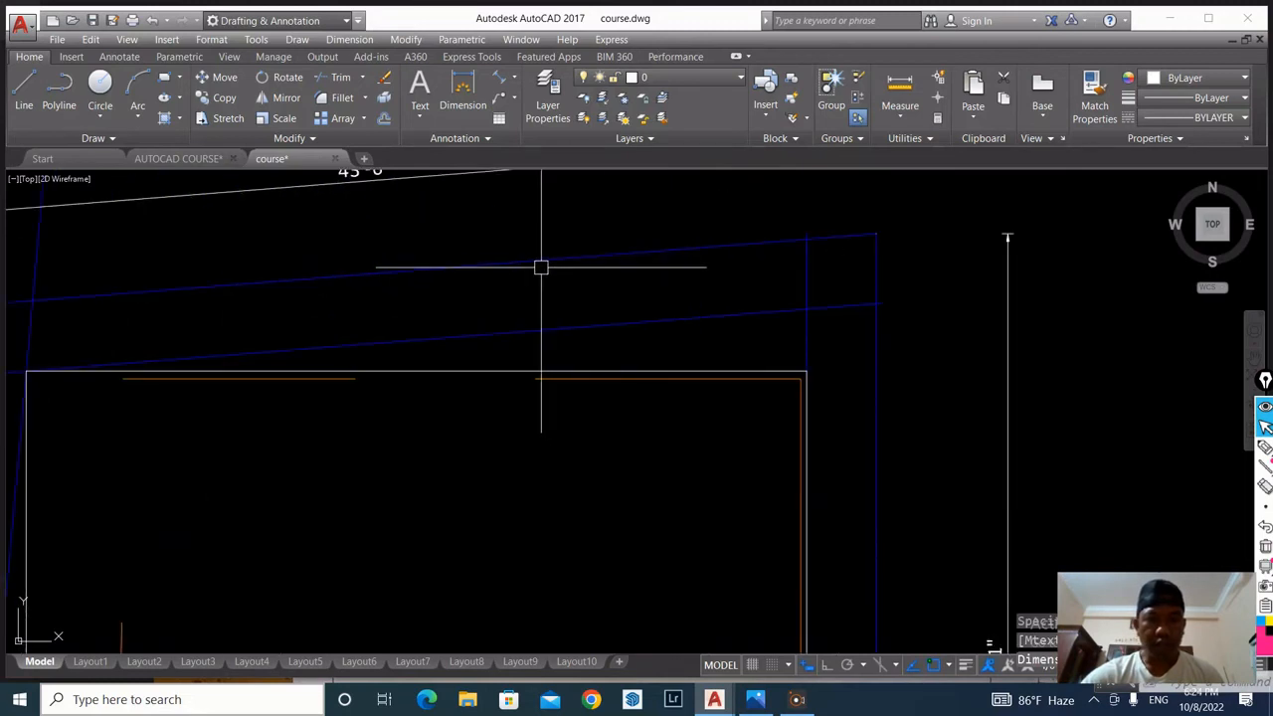
pyautogui.press('space')
pyautogui.scroll(-2, 360, 369)
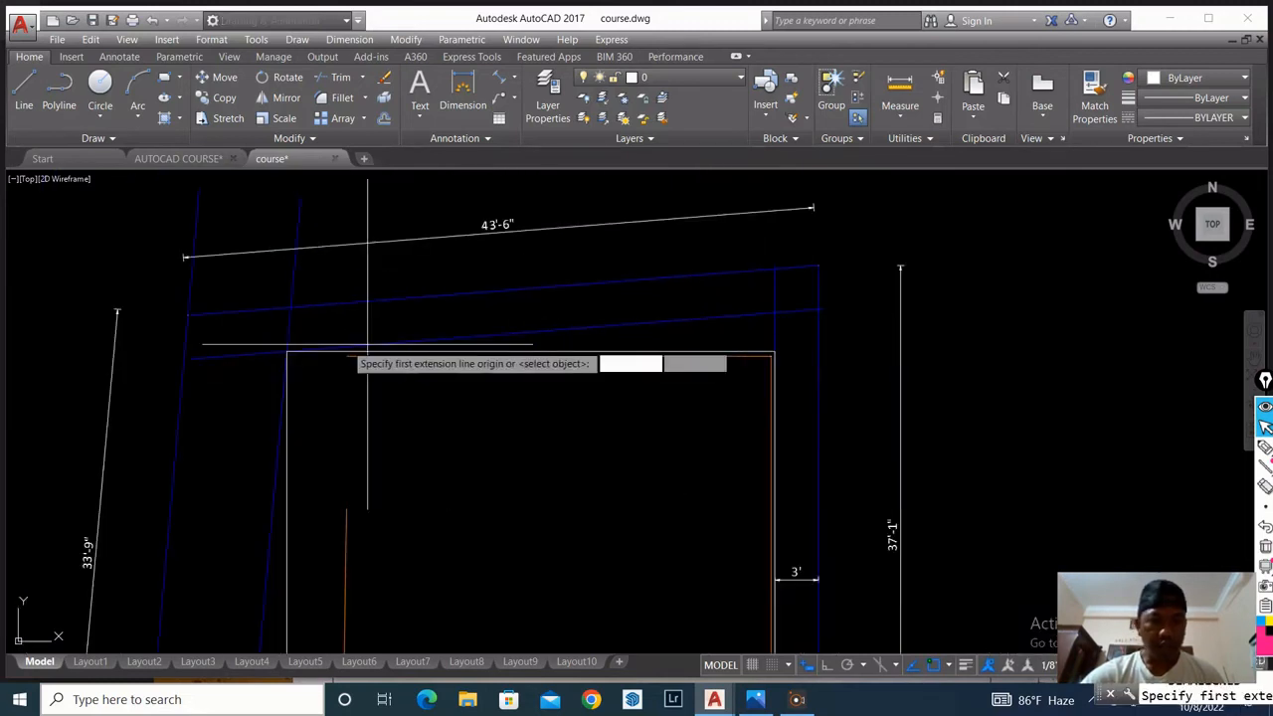
pyautogui.scroll(2, 270, 339)
pyautogui.click(305, 290)
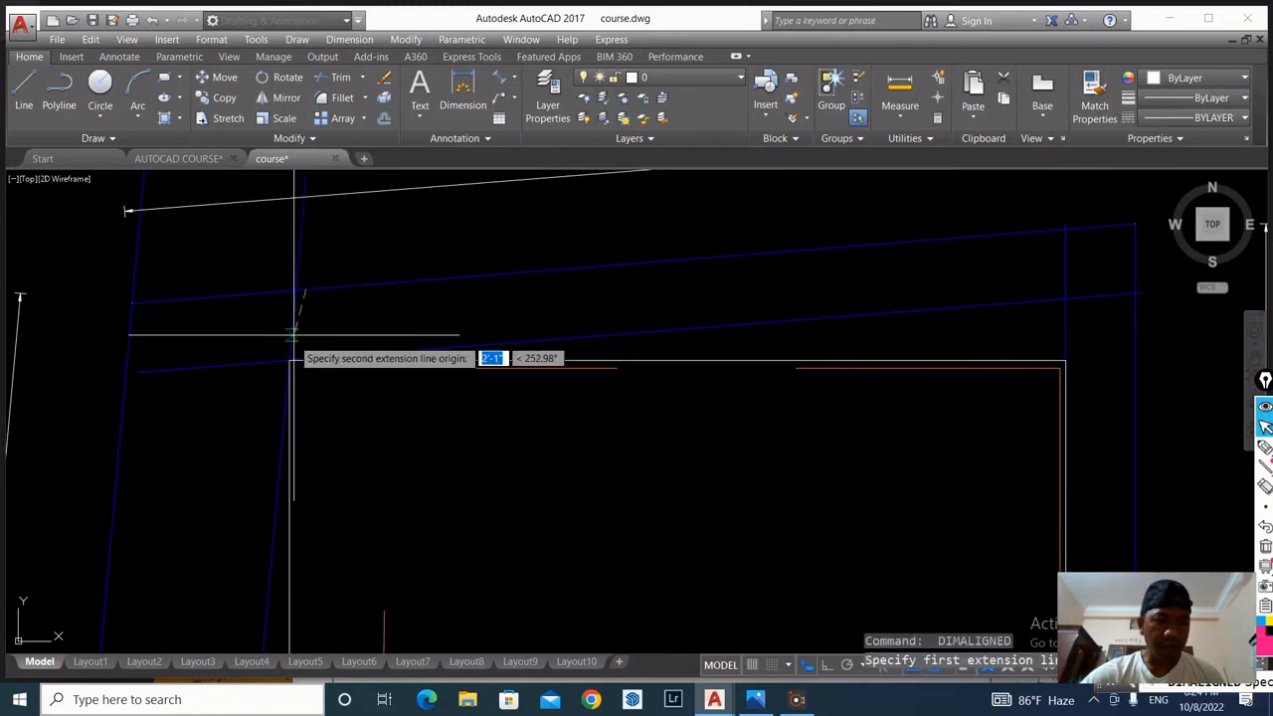
pyautogui.click(290, 360)
pyautogui.click(293, 316)
pyautogui.scroll(-5, 408, 294)
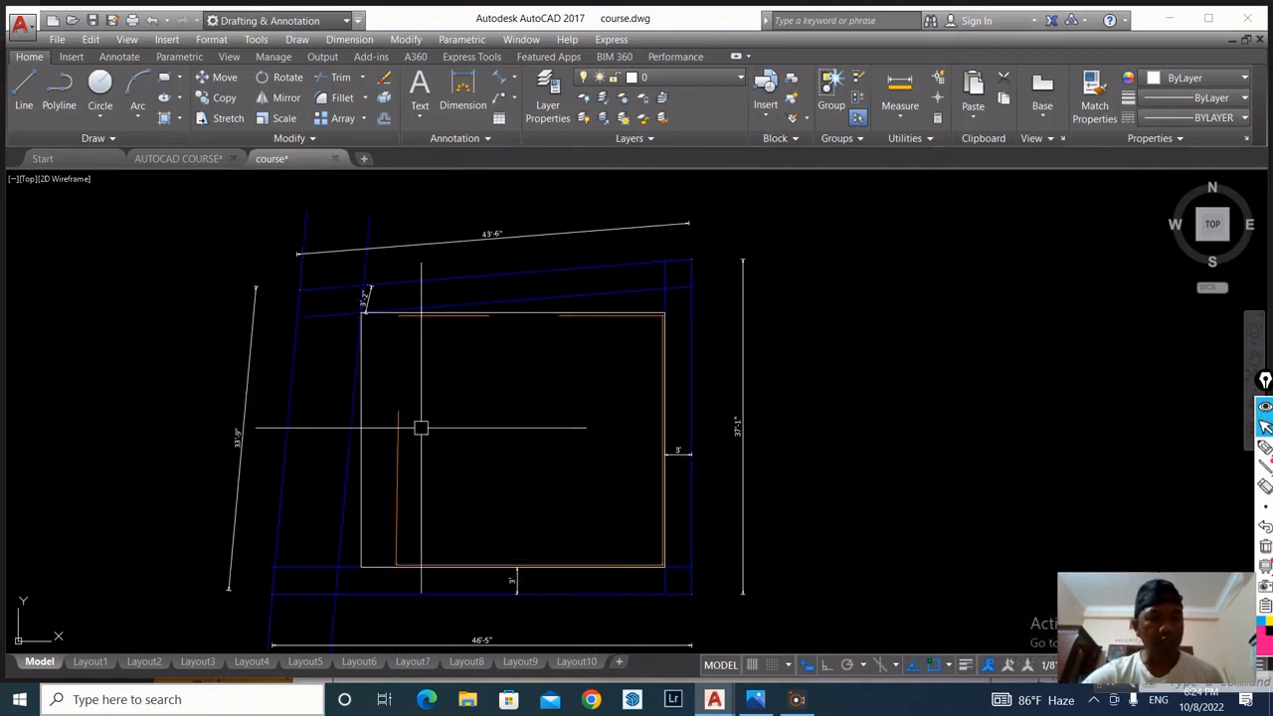
# Step: Add an aligned dimension between the slanted road-side boundary and its setback line
pyautogui.click(463, 100)
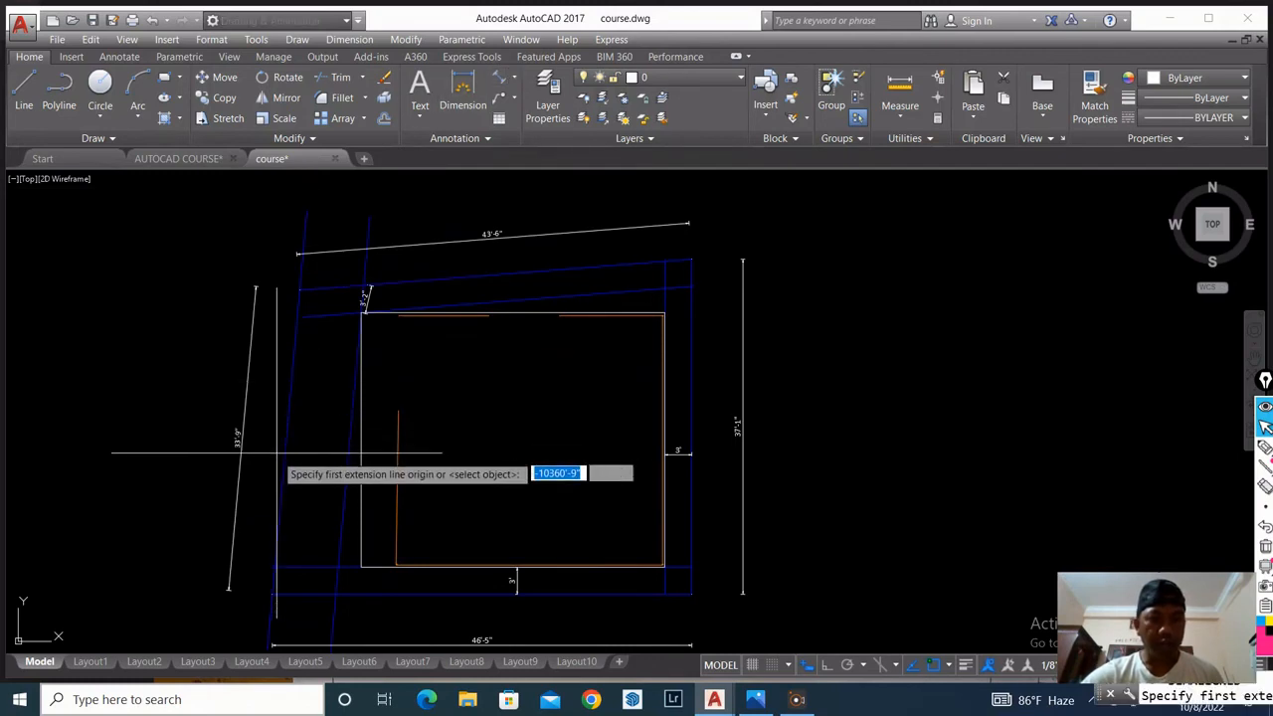
pyautogui.click(286, 430)
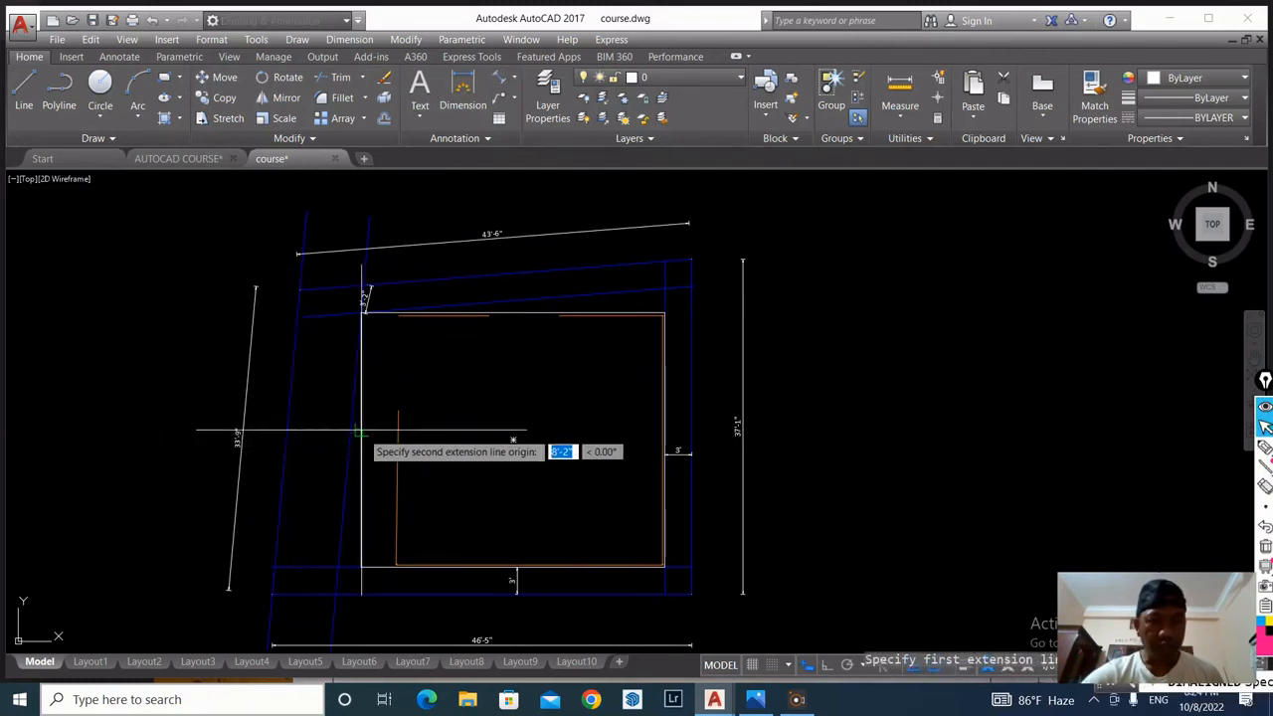
pyautogui.click(350, 431)
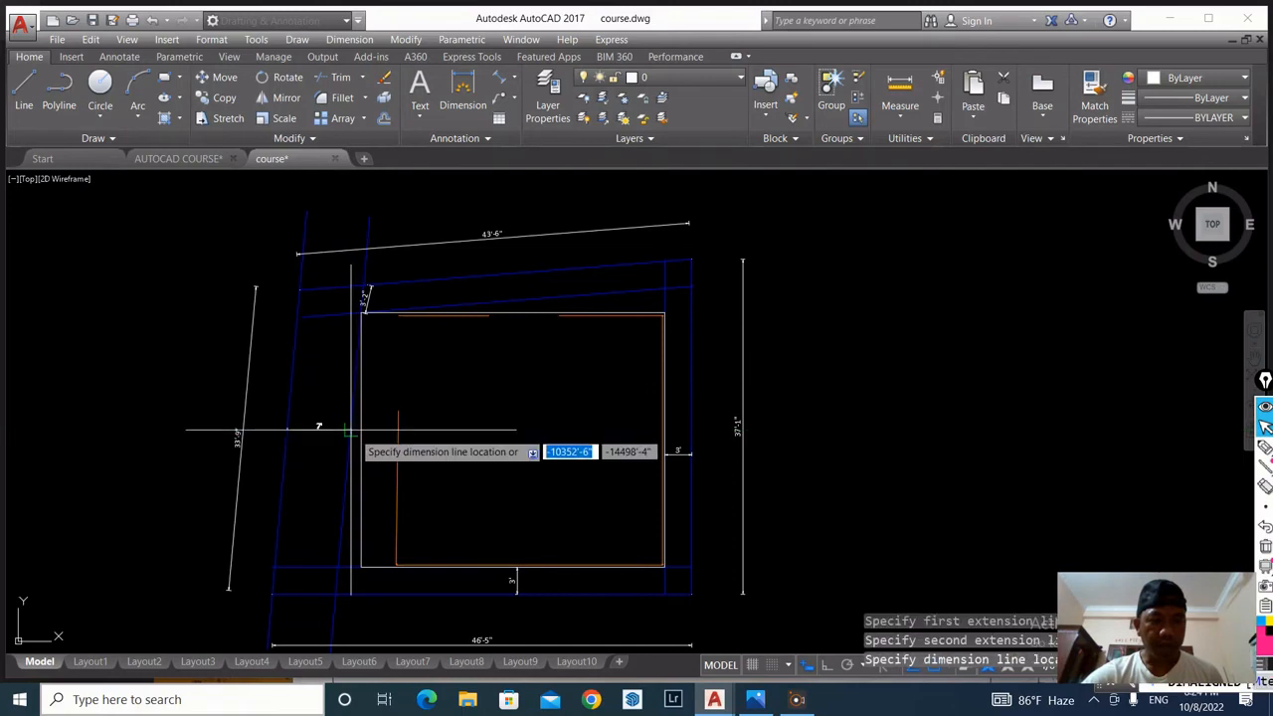
pyautogui.click(303, 431)
pyautogui.scroll(5, 338, 418)
pyautogui.scroll(-3, 388, 389)
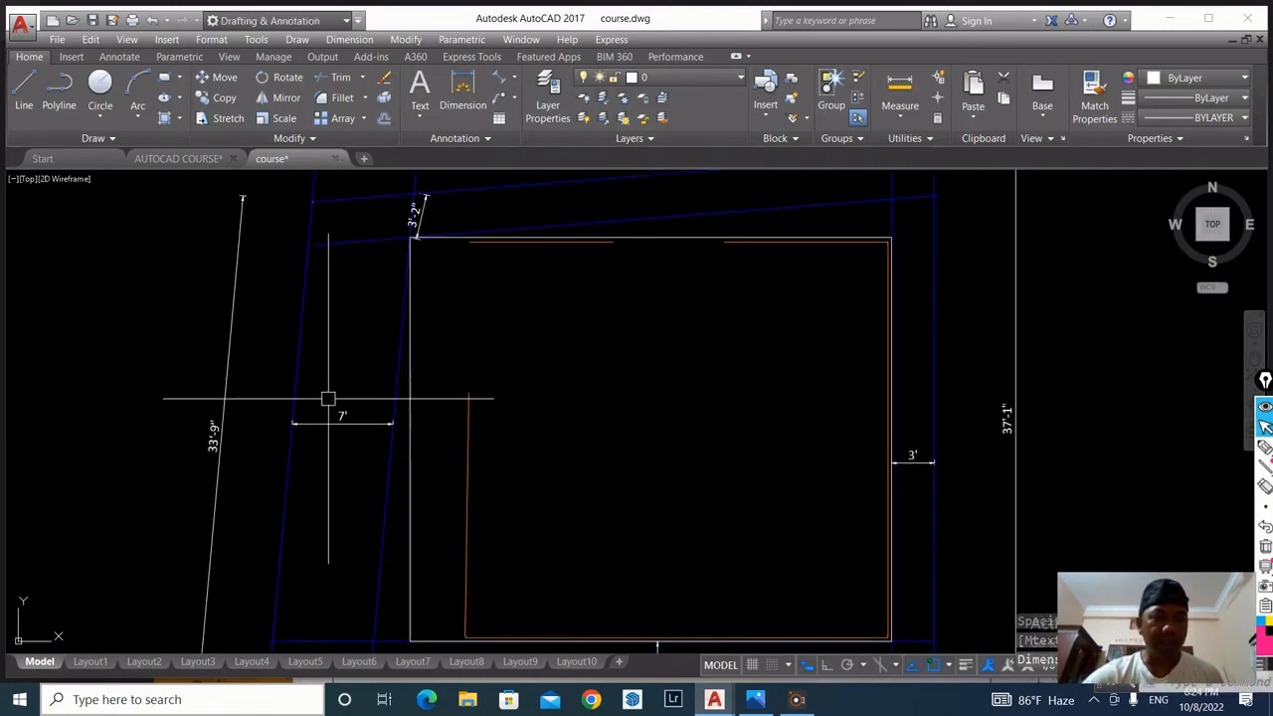
pyautogui.scroll(-2, 418, 356)
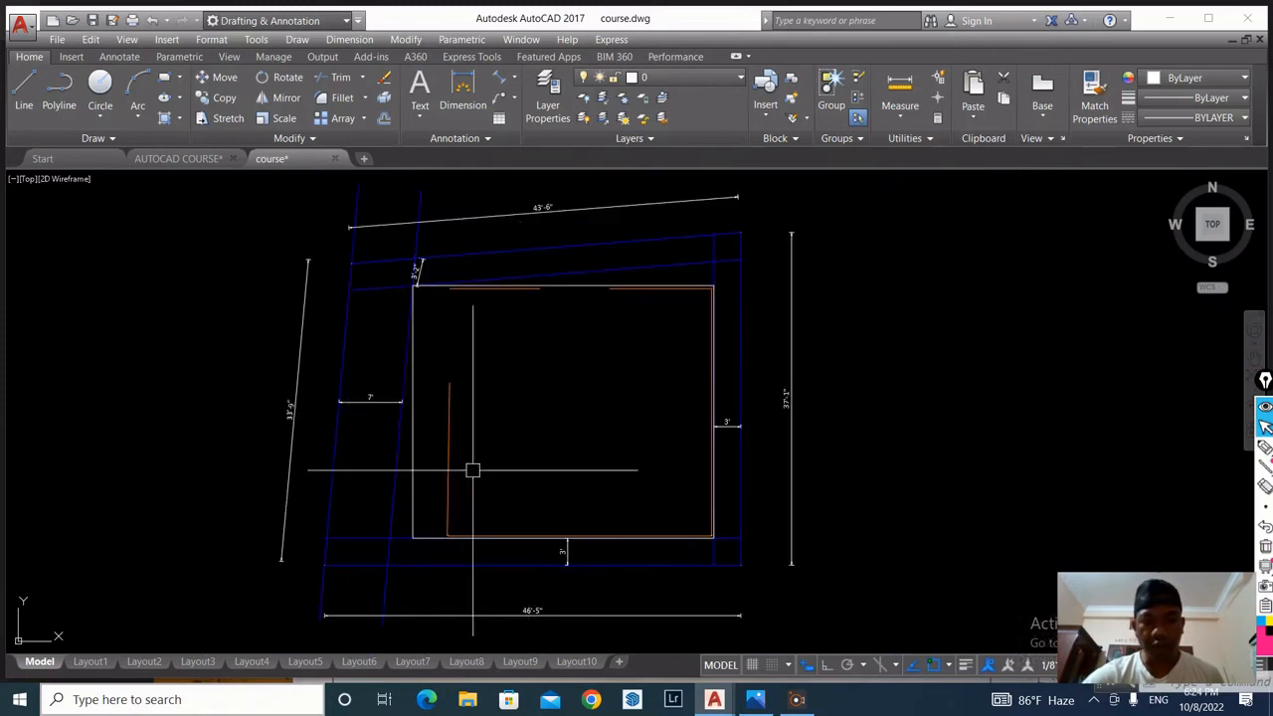
# Step: Copy the white setback rectangle from the plot to the empty space right of the drawing
pyautogui.click(412, 478)
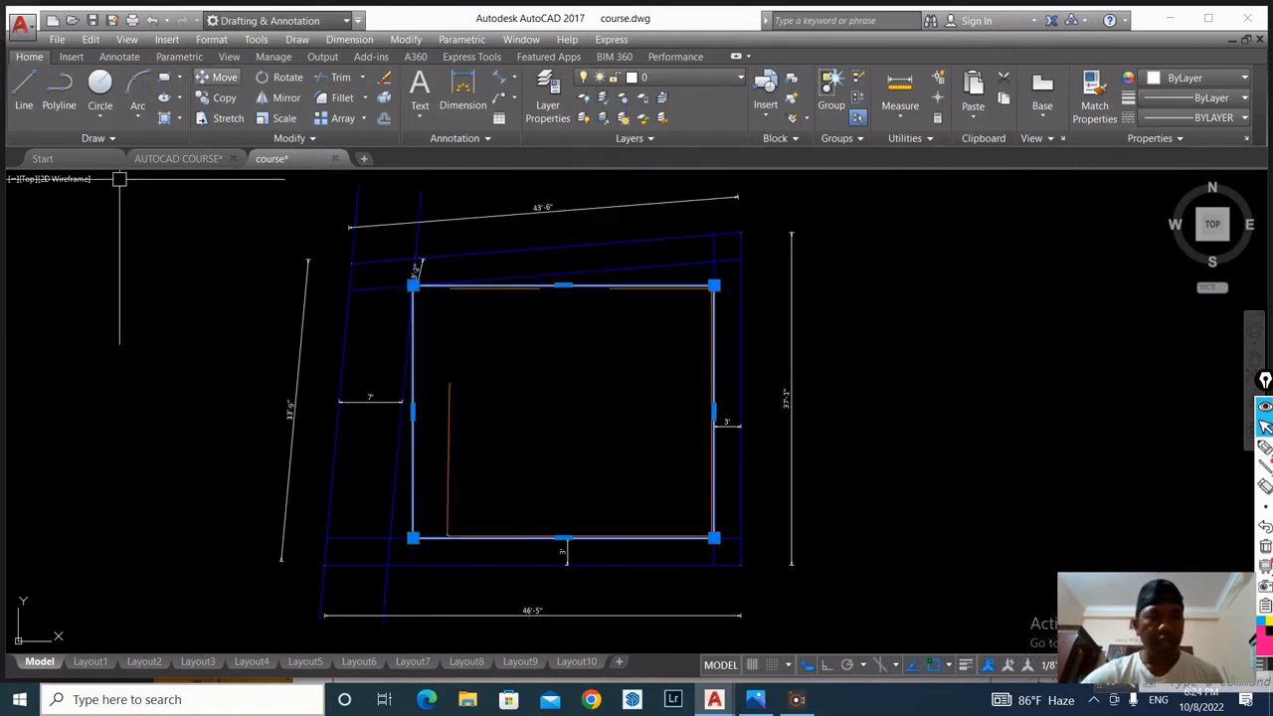
pyautogui.click(482, 394)
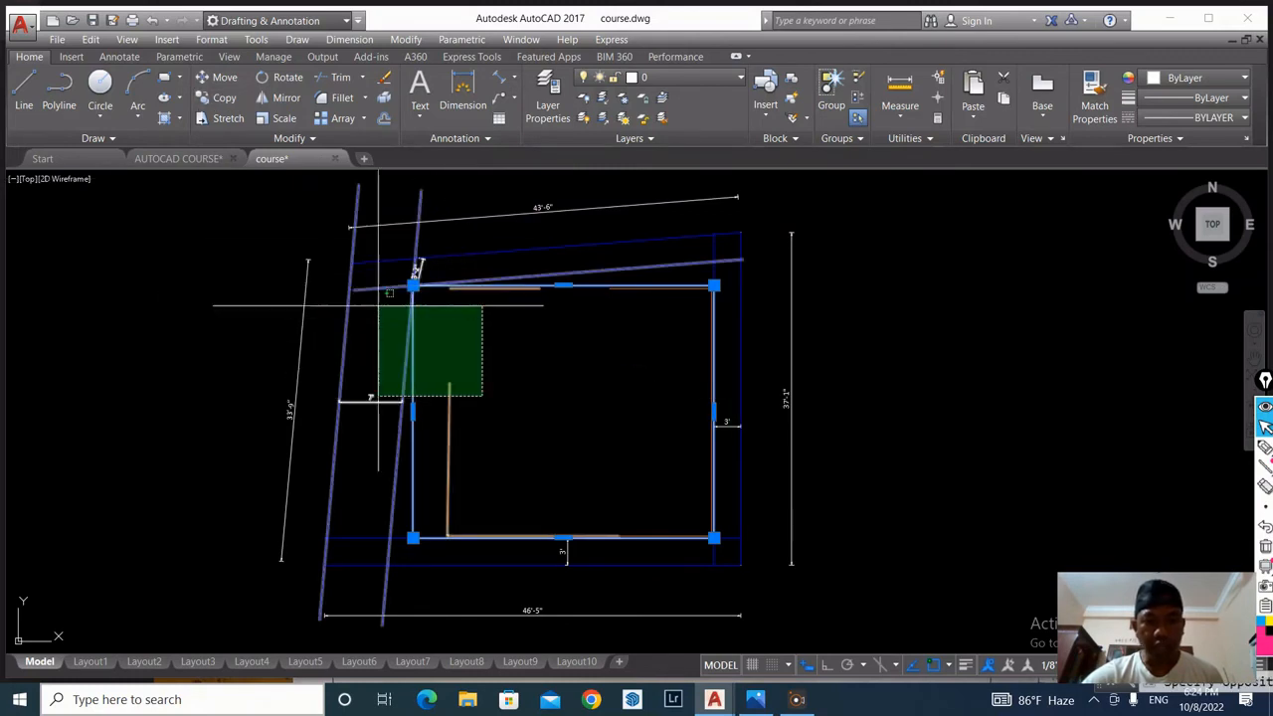
pyautogui.click(455, 367)
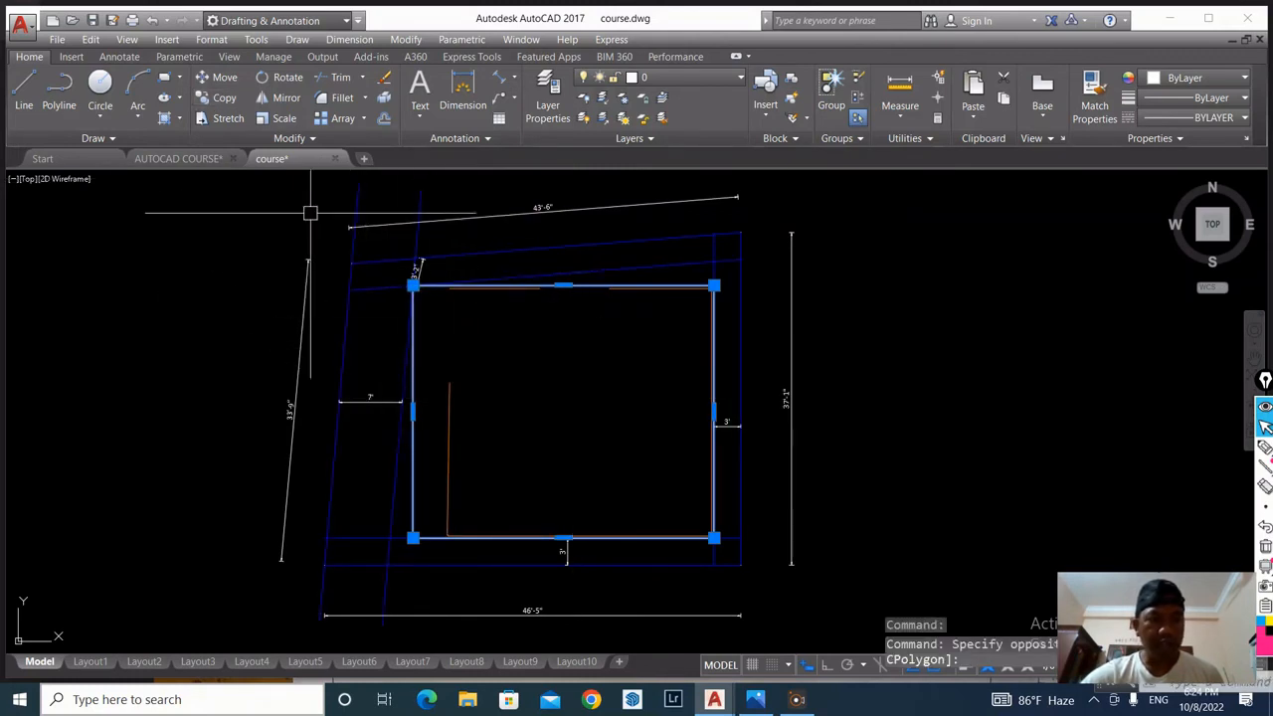
pyautogui.press('m')
pyautogui.press('Return')
pyautogui.click(509, 401)
pyautogui.scroll(-4, 50, 368)
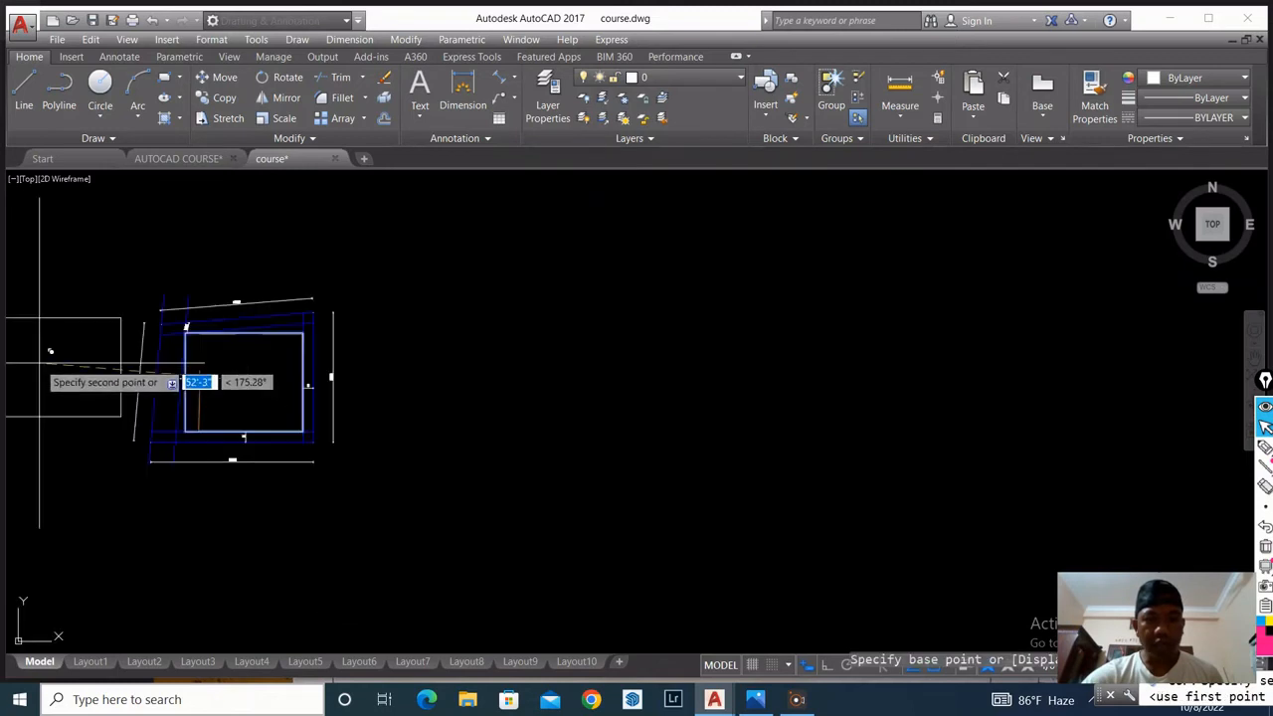
pyautogui.click(536, 394)
pyautogui.scroll(2, 577, 488)
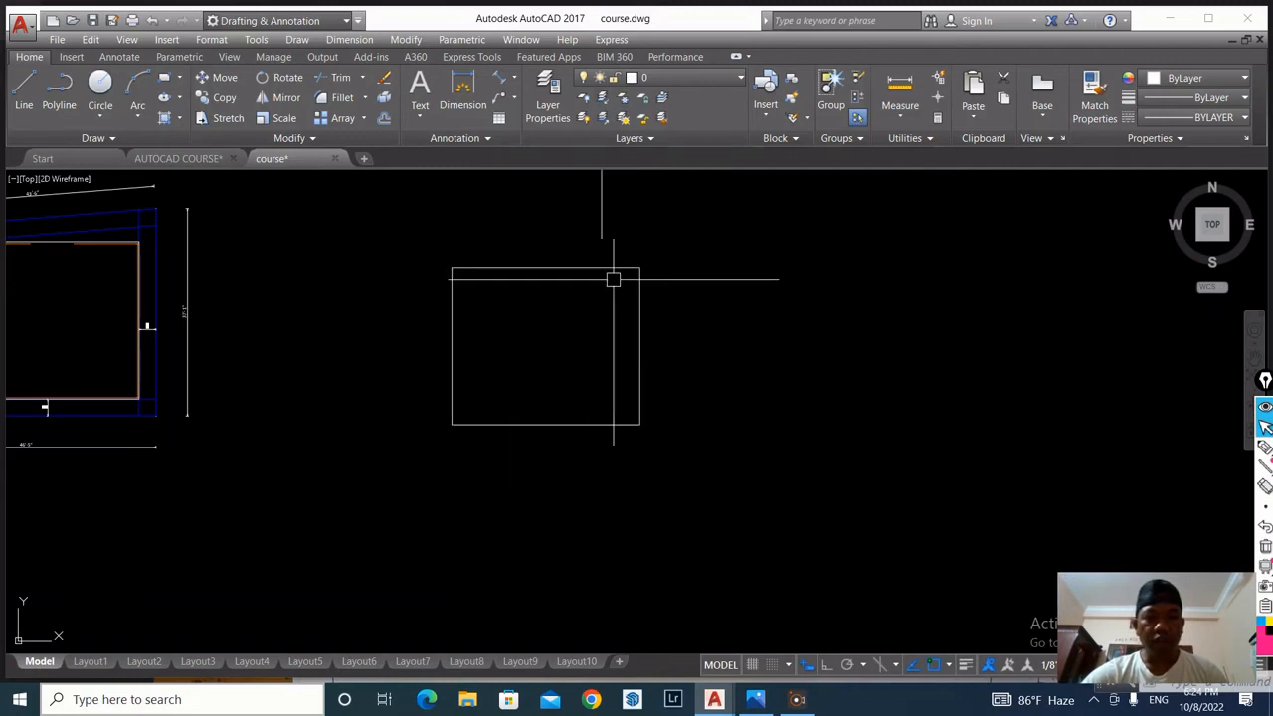
# Step: Compare the copied rectangle with the buildable area inside the plot's setback lines
pyautogui.scroll(-2, 691, 323)
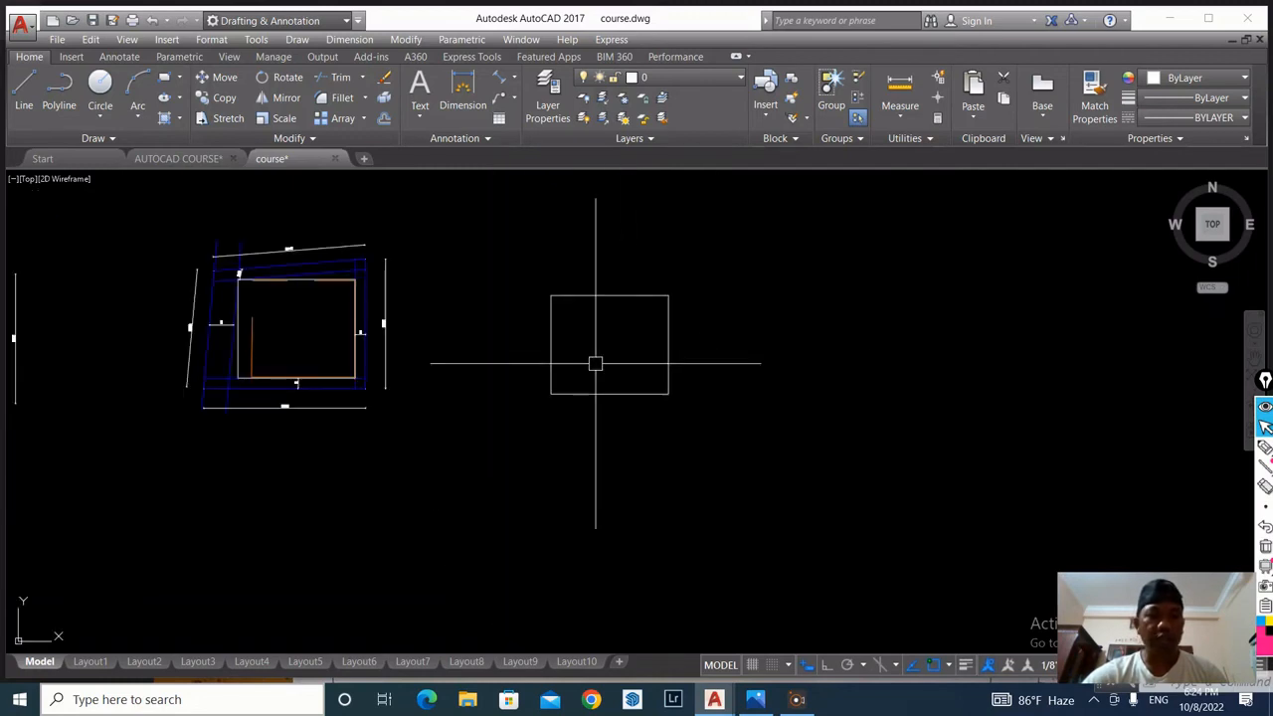
pyautogui.scroll(2, 206, 306)
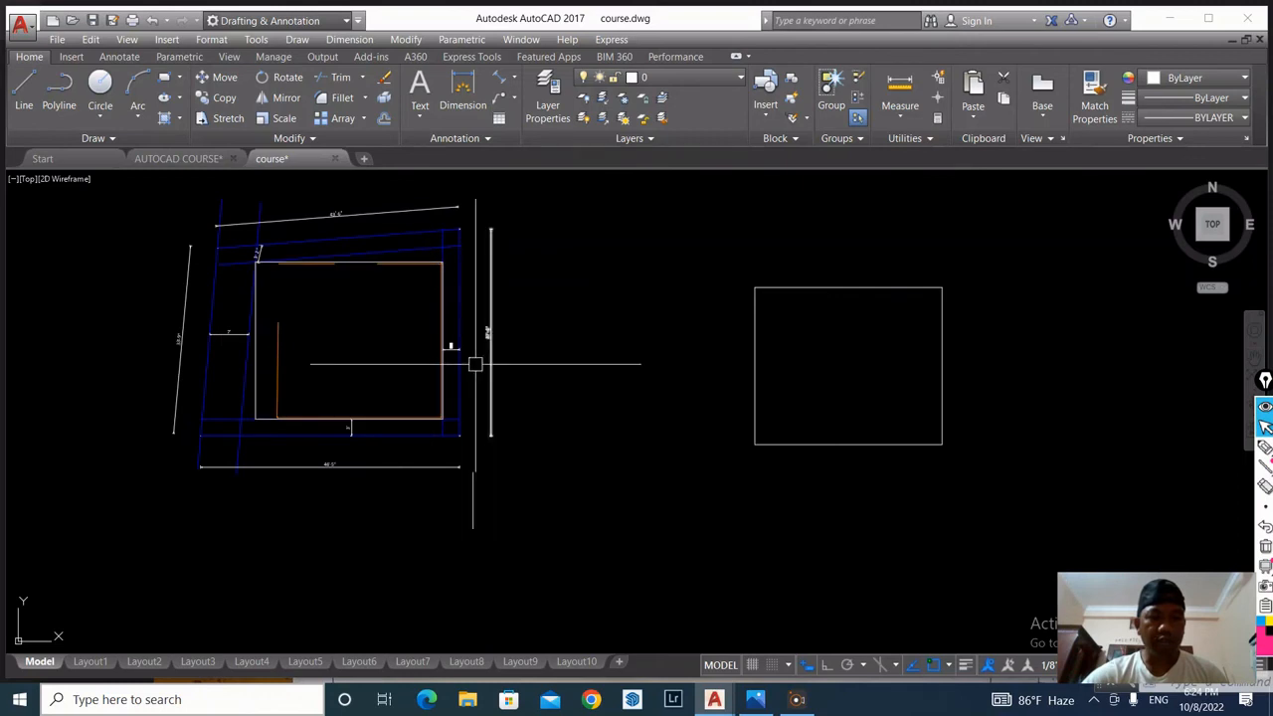
pyautogui.scroll(2, 450, 348)
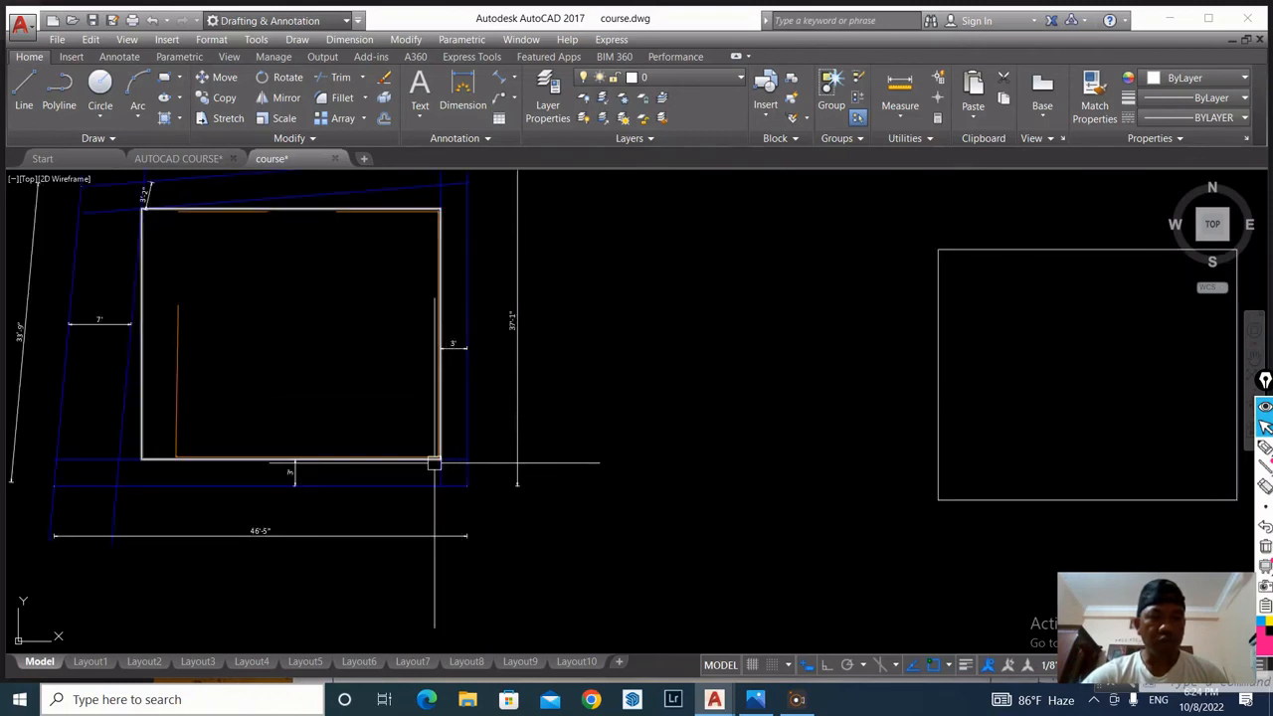
pyautogui.scroll(-2, 448, 460)
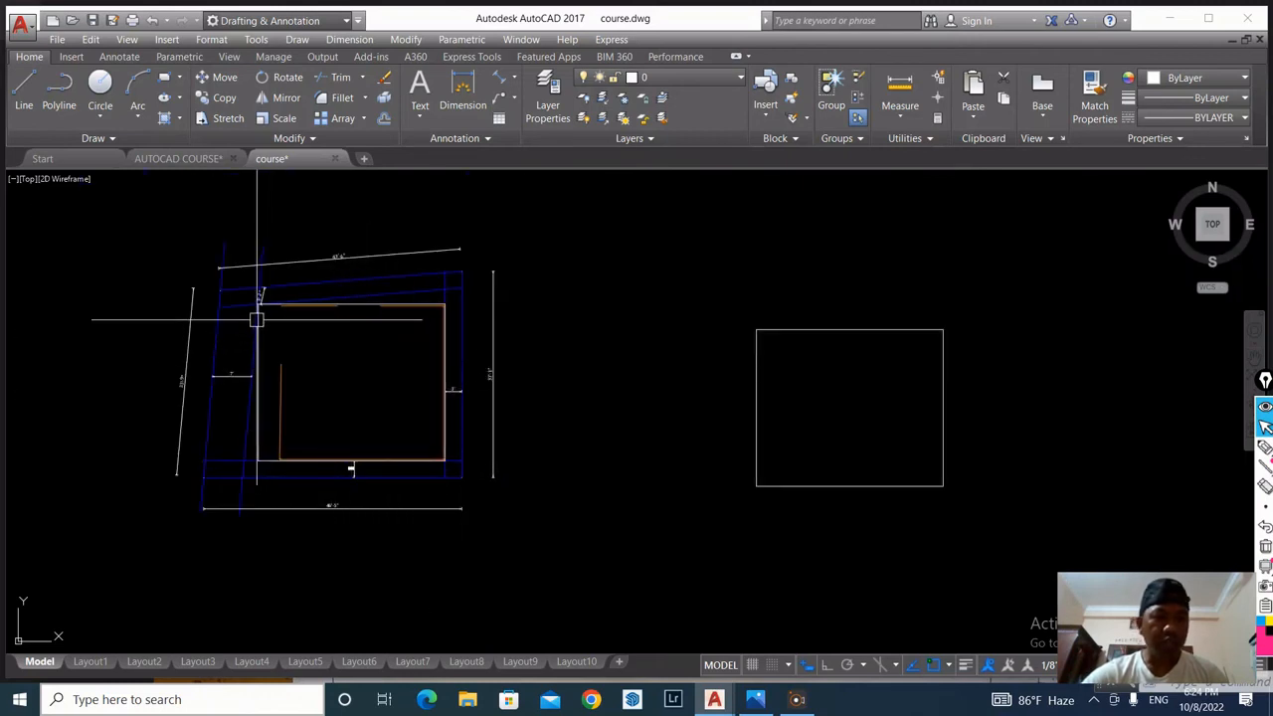
pyautogui.scroll(-3, 199, 408)
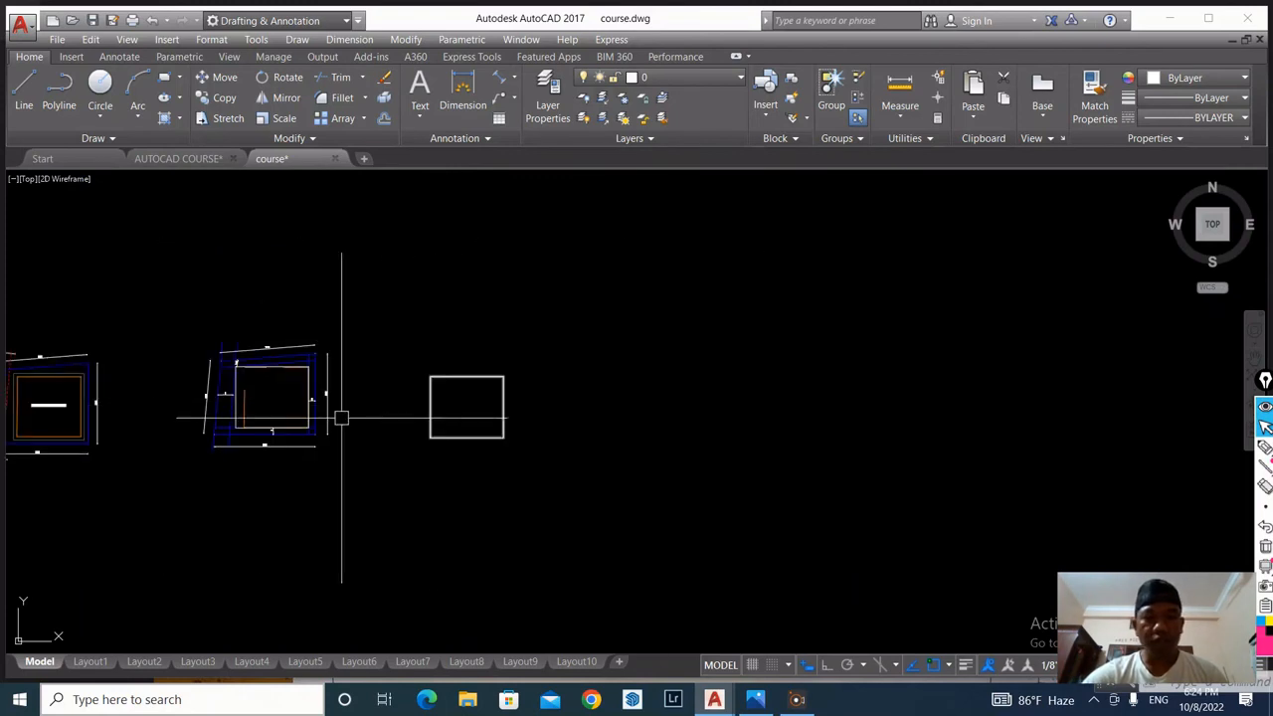
pyautogui.scroll(4, 470, 423)
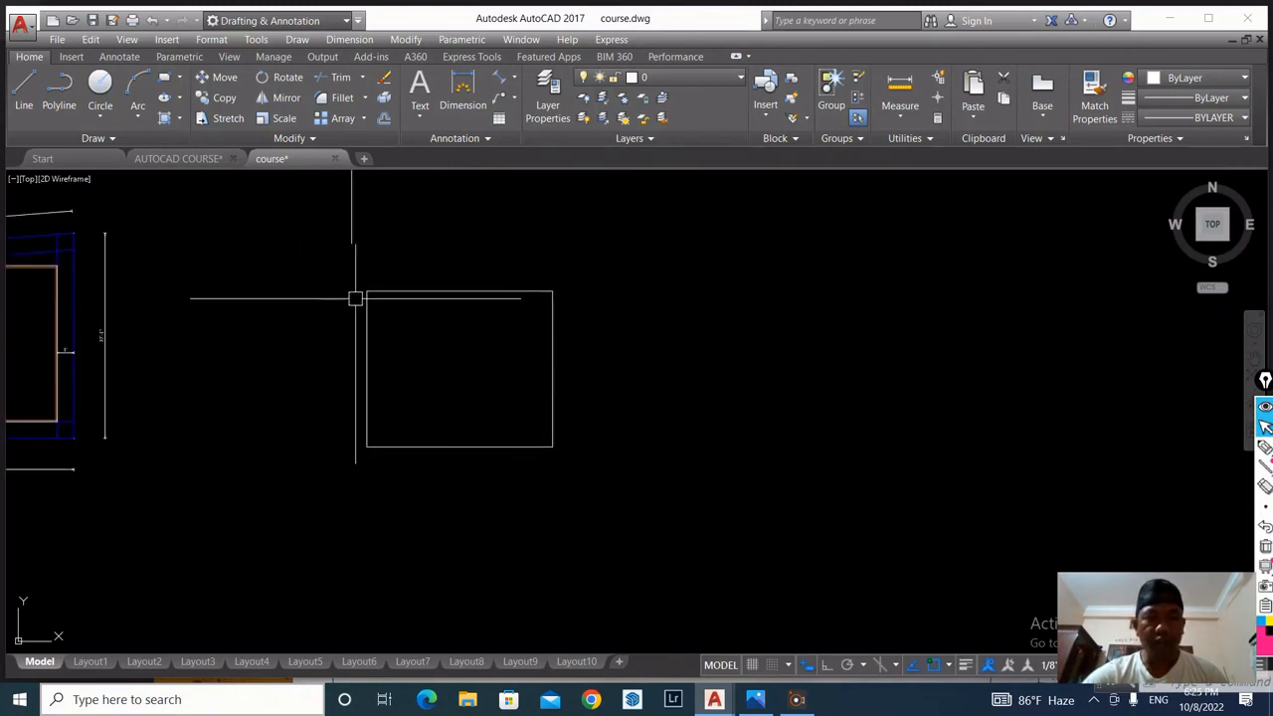
pyautogui.scroll(-4, 532, 320)
# Step: Copy the floor plan from between the two site plans to the space just right of the copied rectangle
pyautogui.scroll(-6, 536, 320)
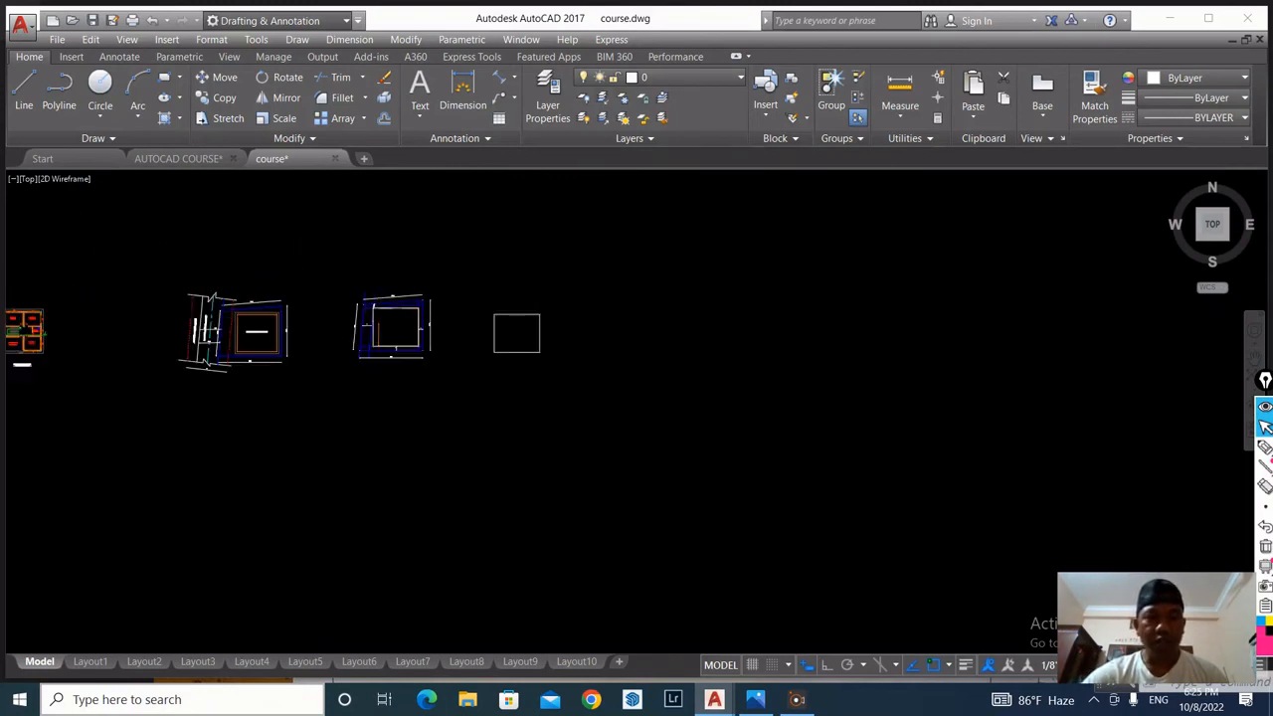
pyautogui.scroll(6, 242, 327)
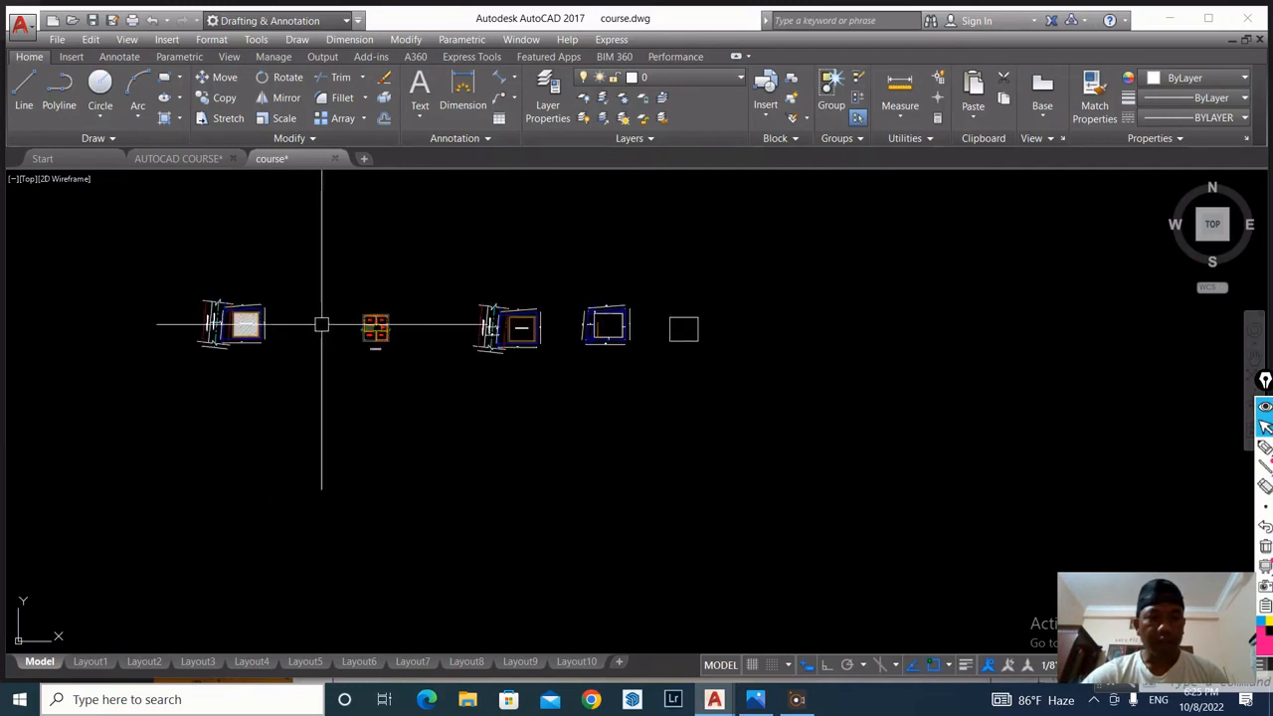
pyautogui.click(498, 375)
pyautogui.click(220, 175)
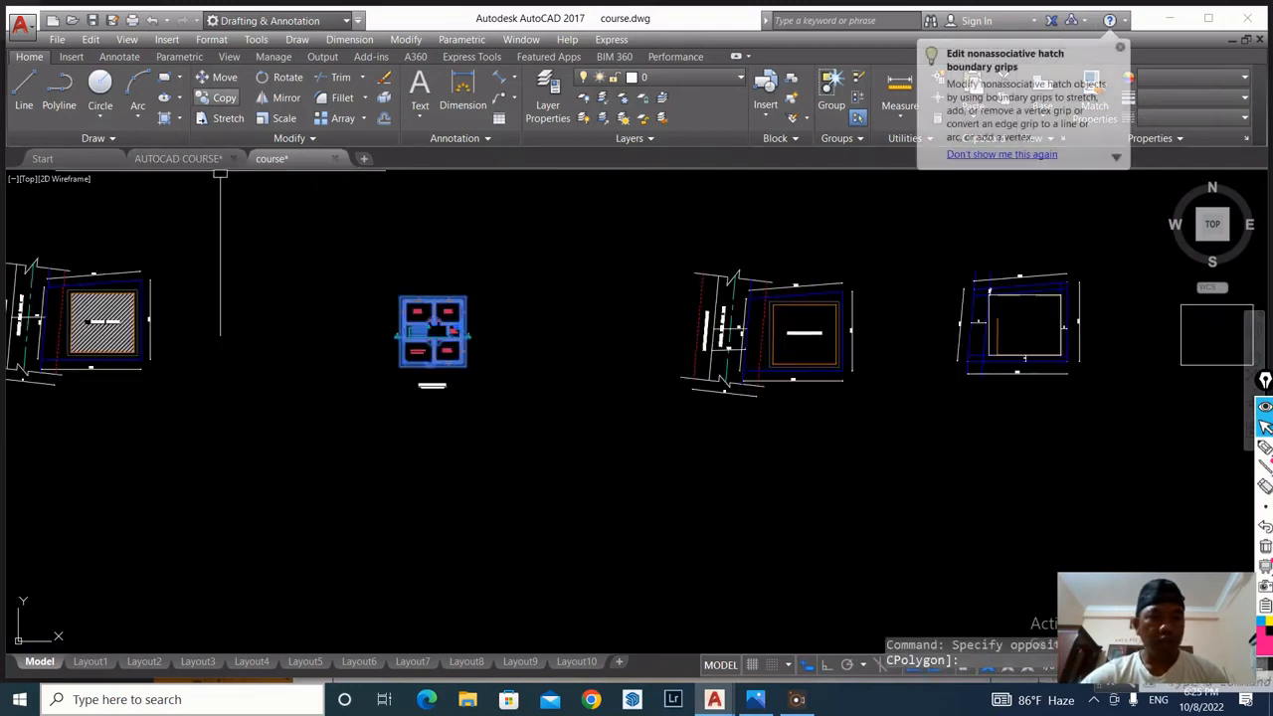
pyautogui.click(214, 78)
pyautogui.click(430, 386)
pyautogui.scroll(-4, 298, 407)
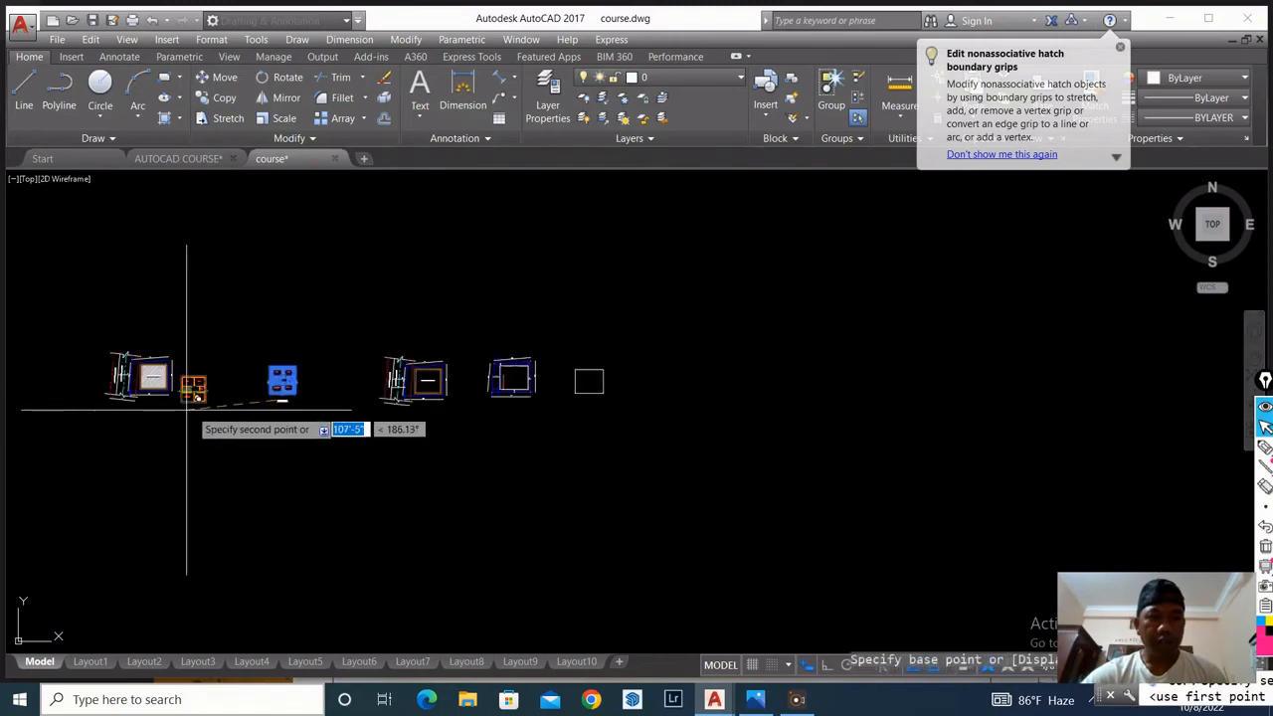
pyautogui.scroll(8, 597, 398)
pyautogui.scroll(-5, 503, 463)
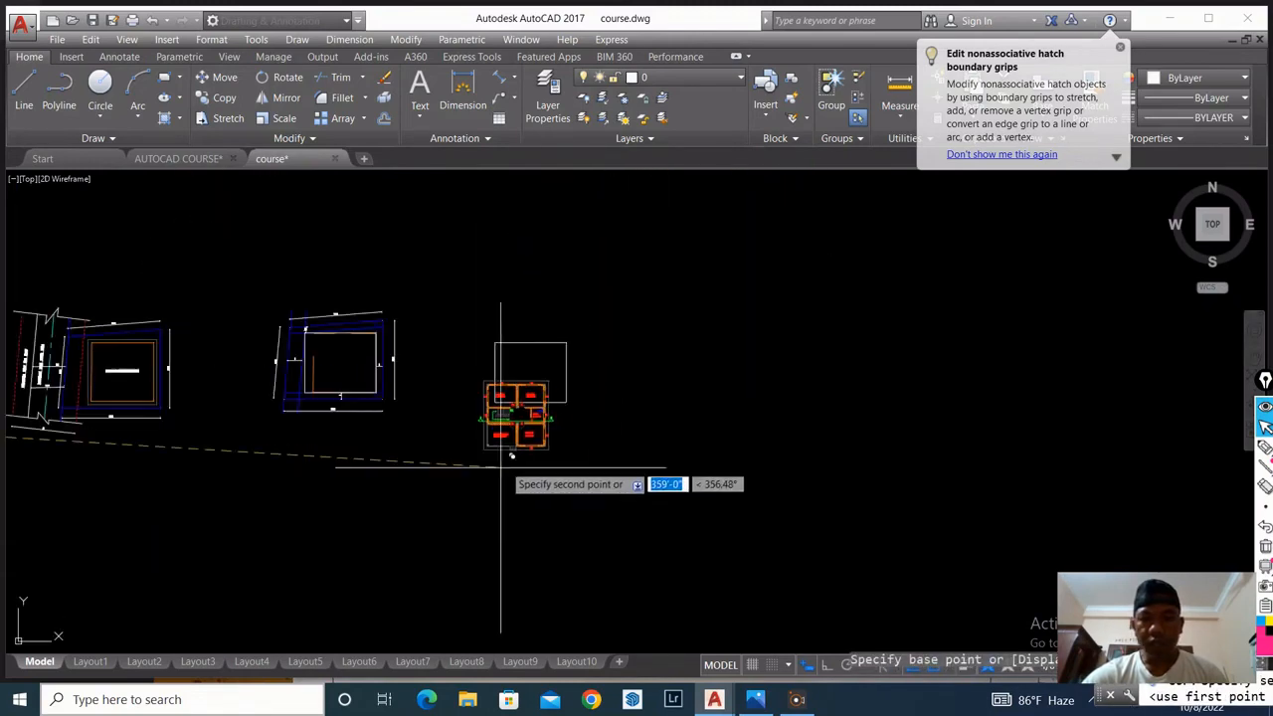
pyautogui.scroll(5, 616, 404)
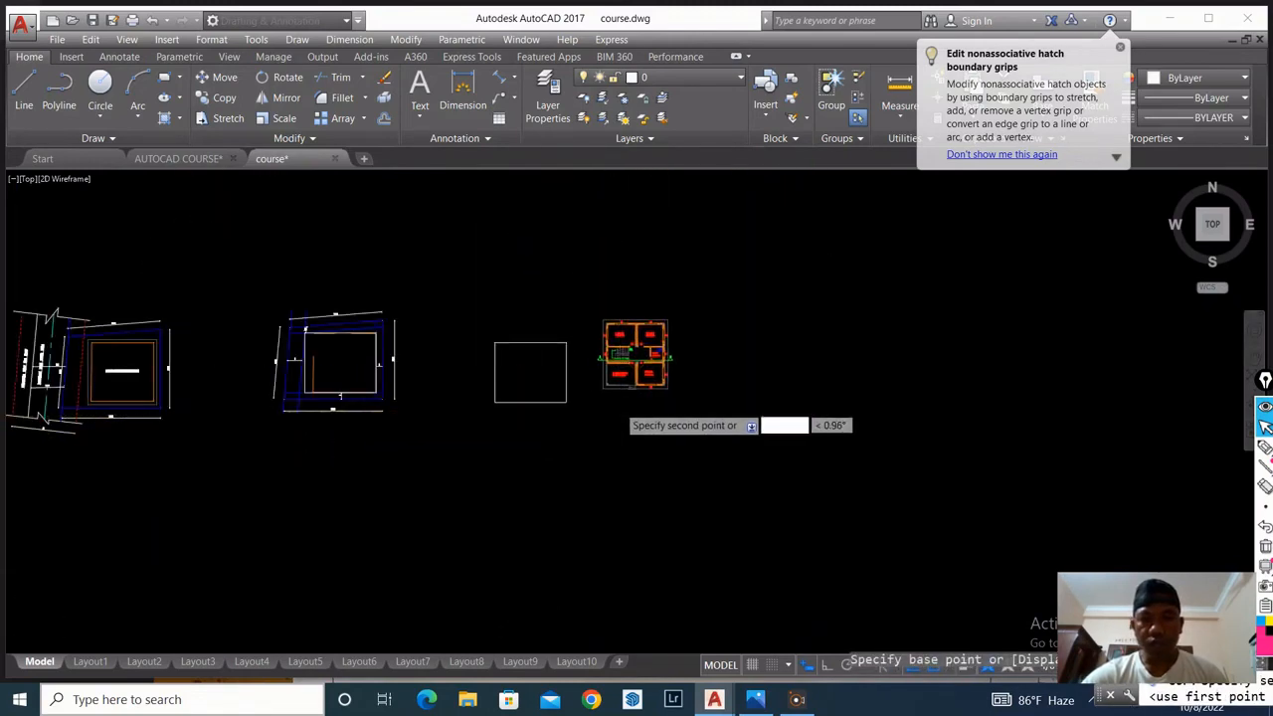
pyautogui.click(599, 439)
pyautogui.scroll(7, 637, 335)
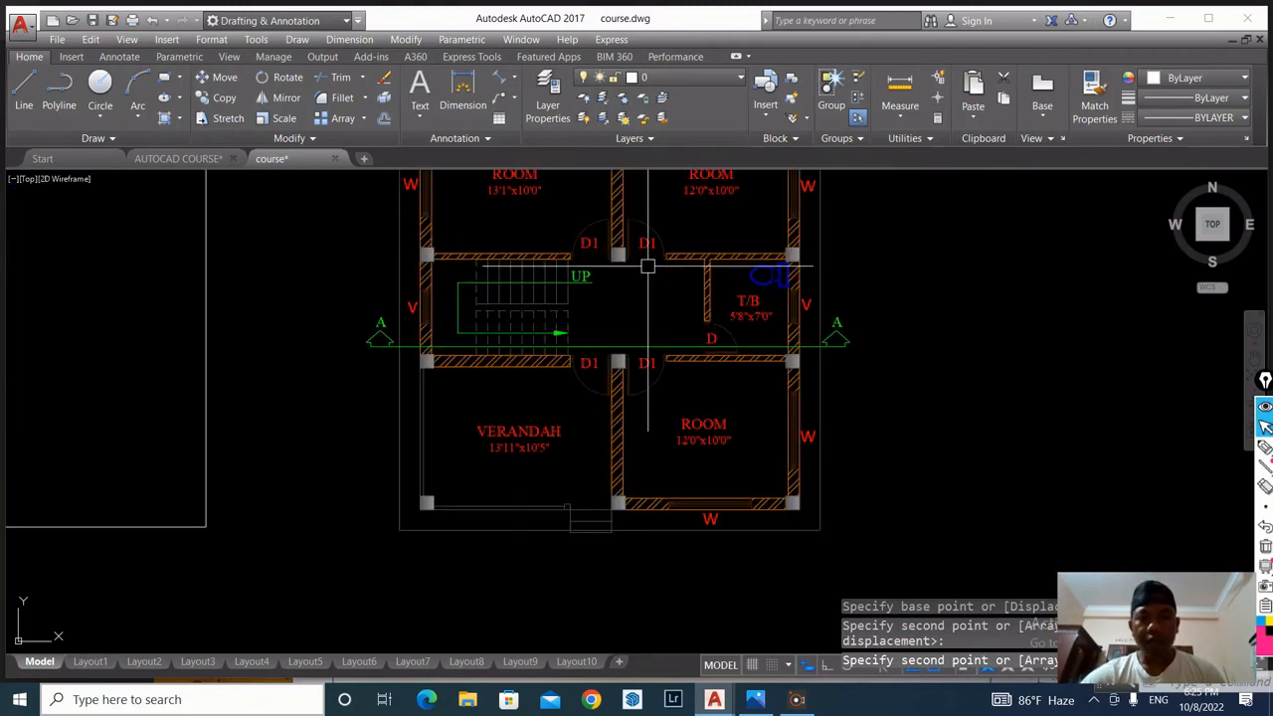
# Step: Draw a rectangle around the copied floor plan along the outer faces of its exterior walls
pyautogui.scroll(-5, 498, 333)
pyautogui.scroll(2, 494, 187)
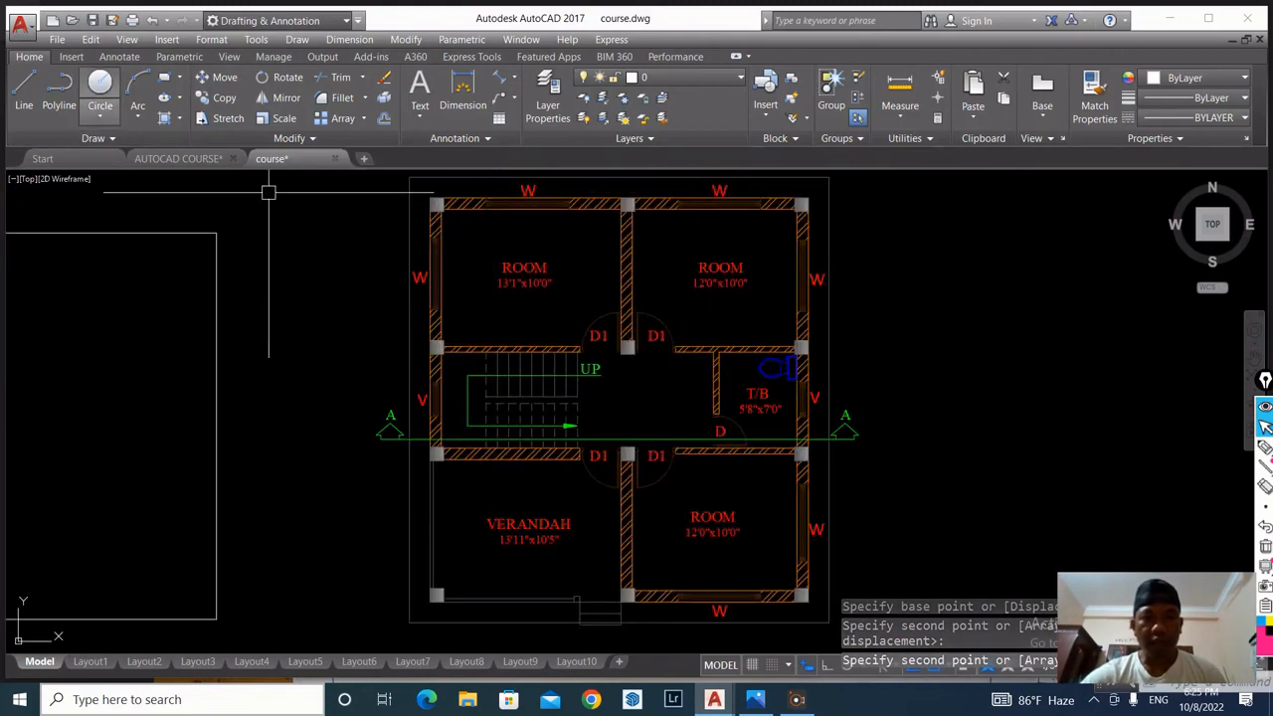
pyautogui.click(164, 78)
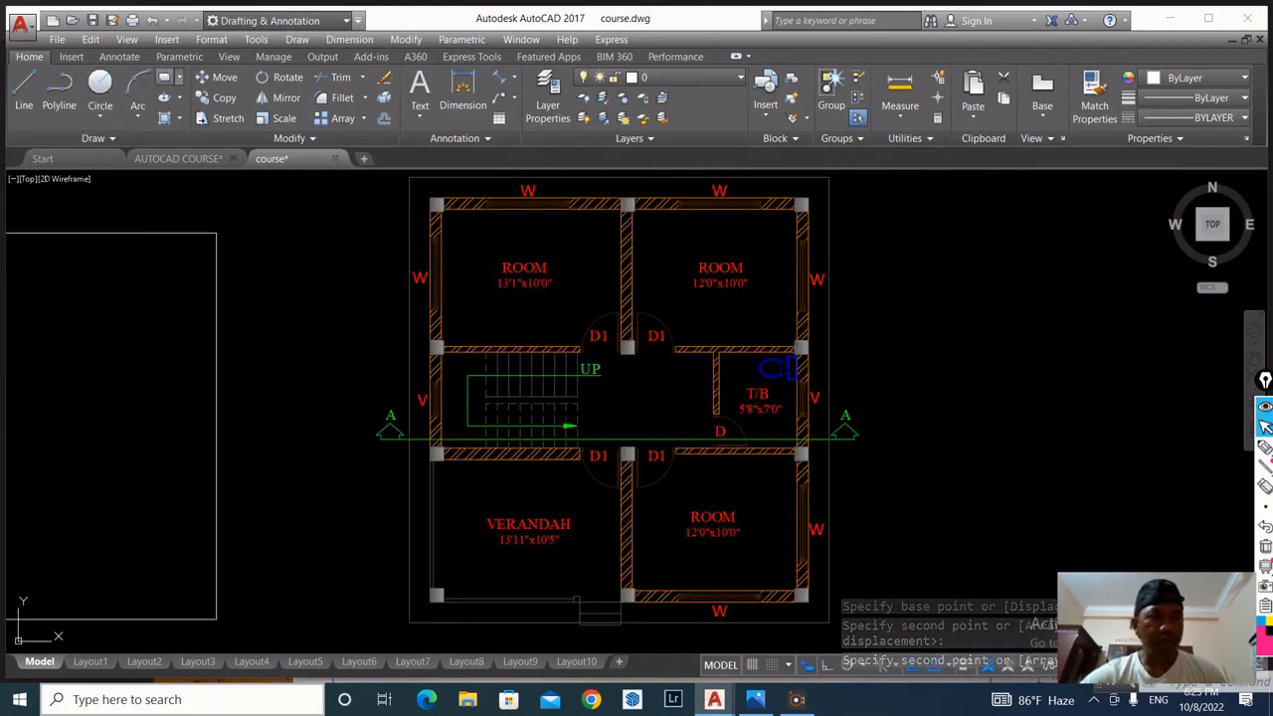
pyautogui.click(409, 177)
pyautogui.scroll(-2, 507, 242)
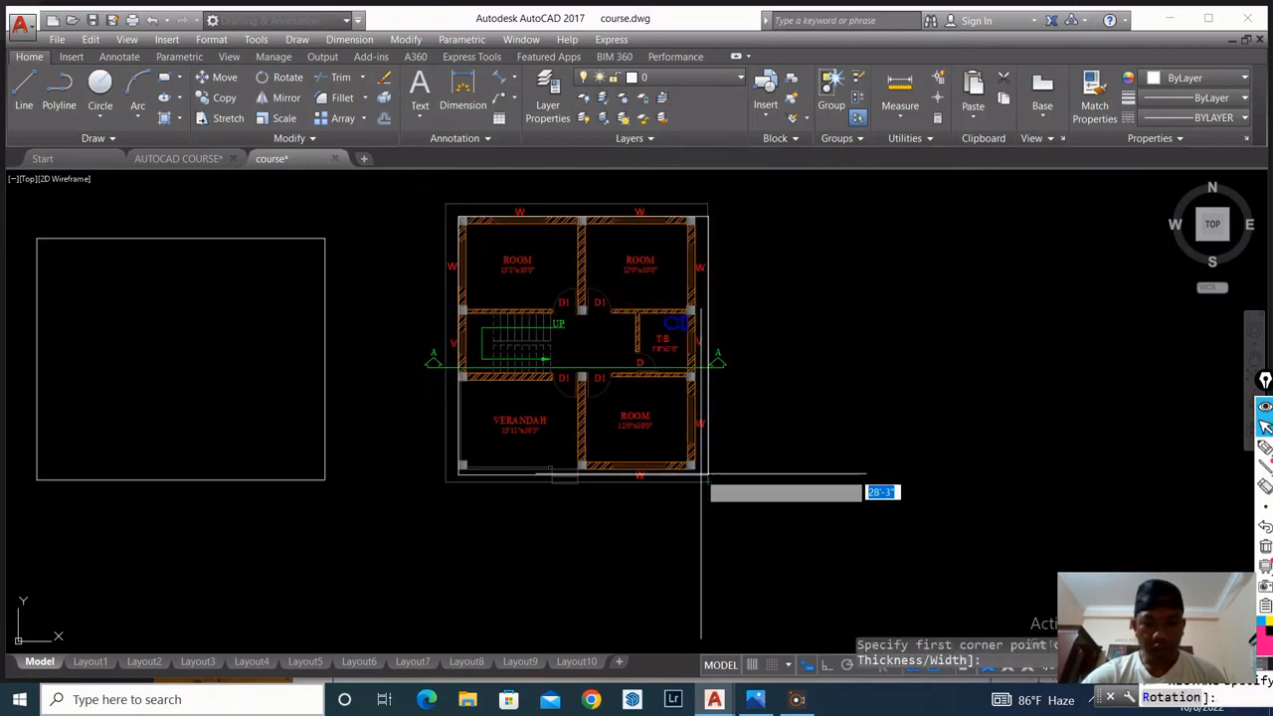
pyautogui.scroll(2, 627, 263)
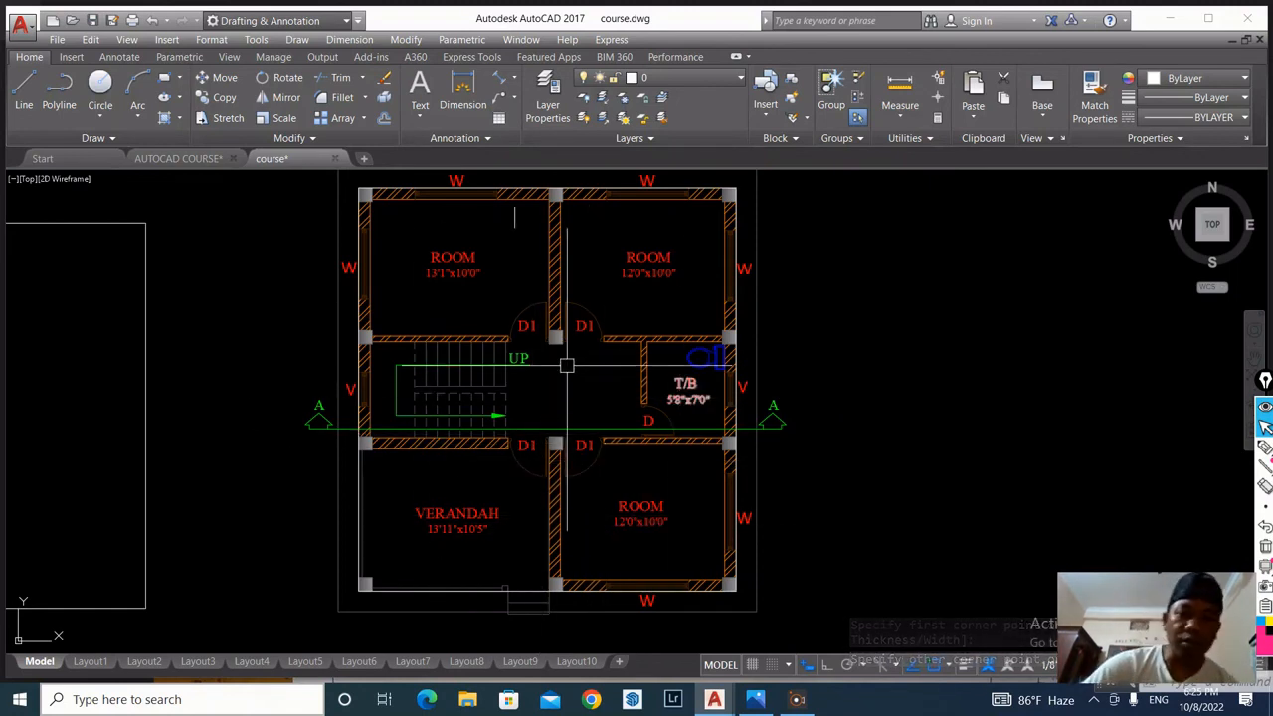
# Step: Add an aligned dimension outside the plan's left wall between the midpoints of its upper two columns
pyautogui.scroll(-4, 636, 381)
pyautogui.scroll(2, 606, 391)
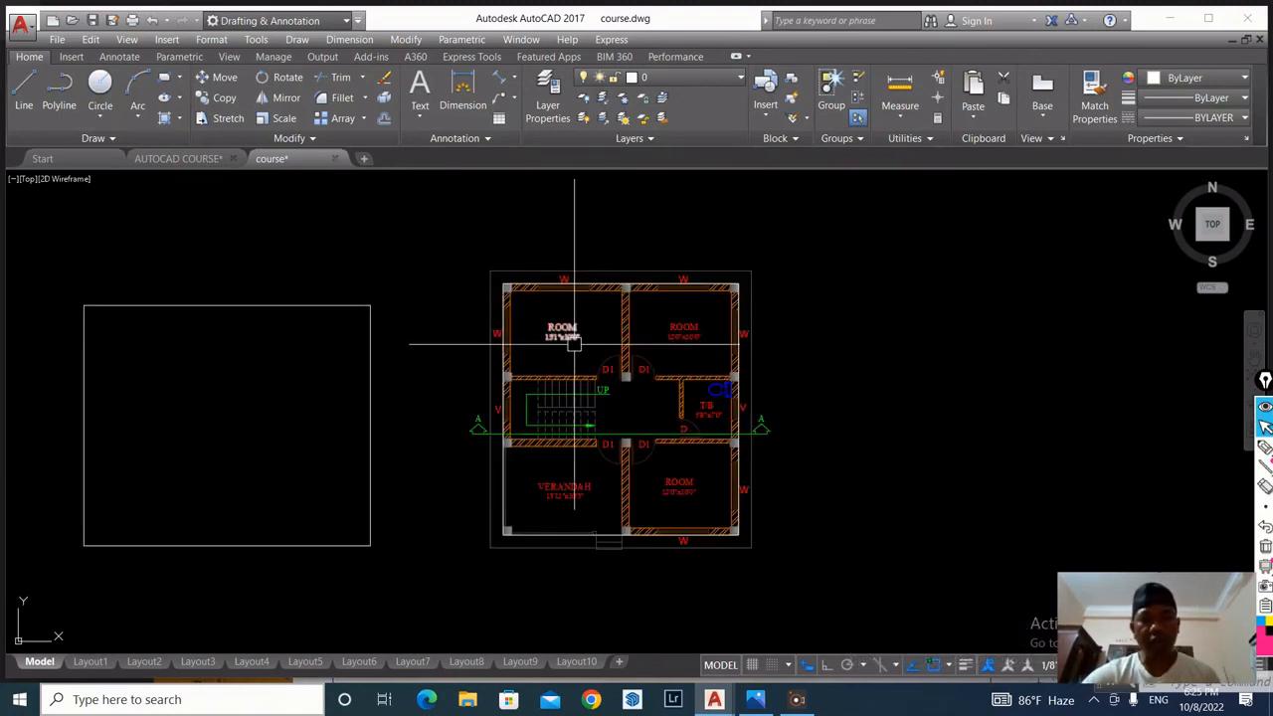
pyautogui.scroll(2, 594, 415)
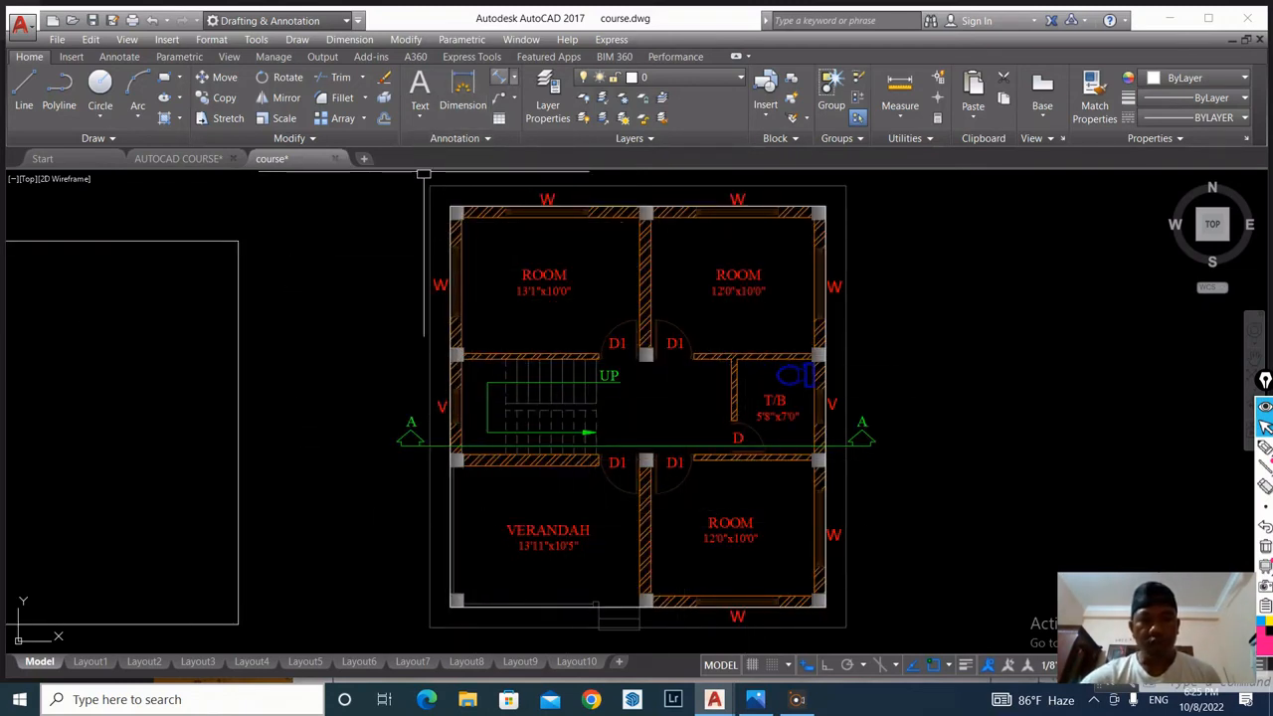
pyautogui.click(499, 77)
pyautogui.scroll(4, 460, 200)
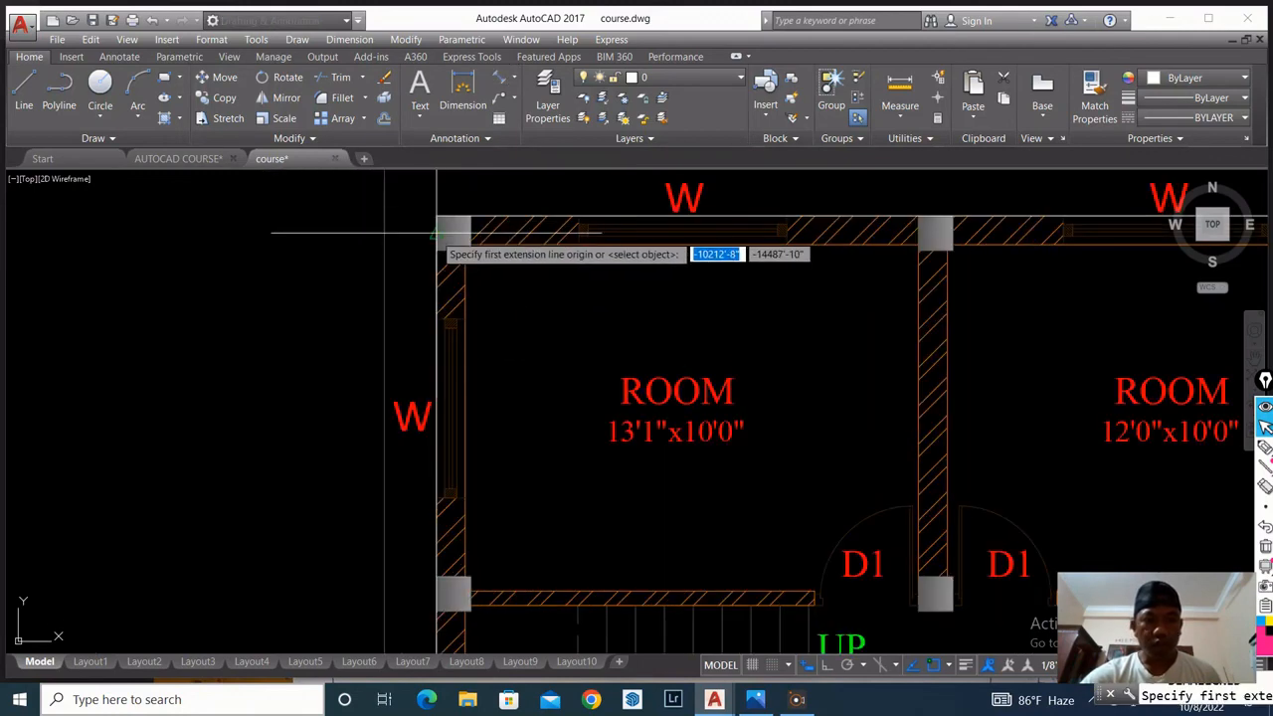
pyautogui.click(434, 234)
pyautogui.scroll(-3, 437, 239)
pyautogui.scroll(4, 443, 478)
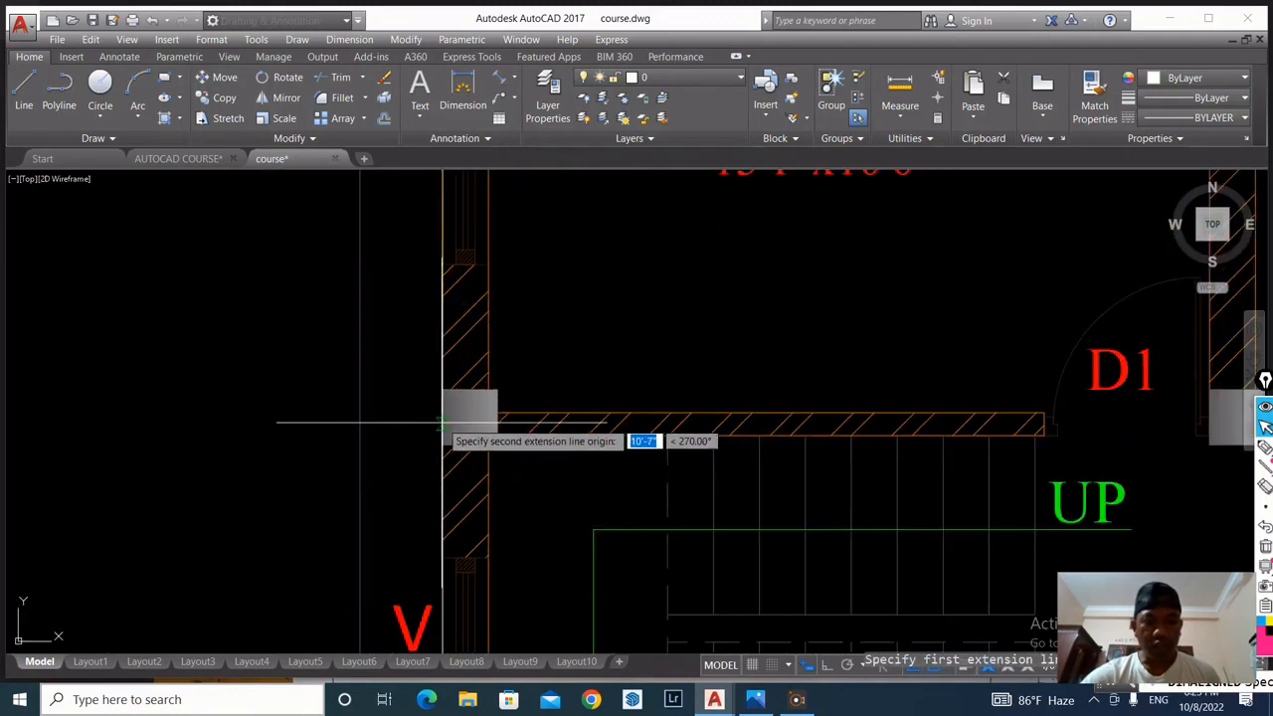
pyautogui.click(443, 418)
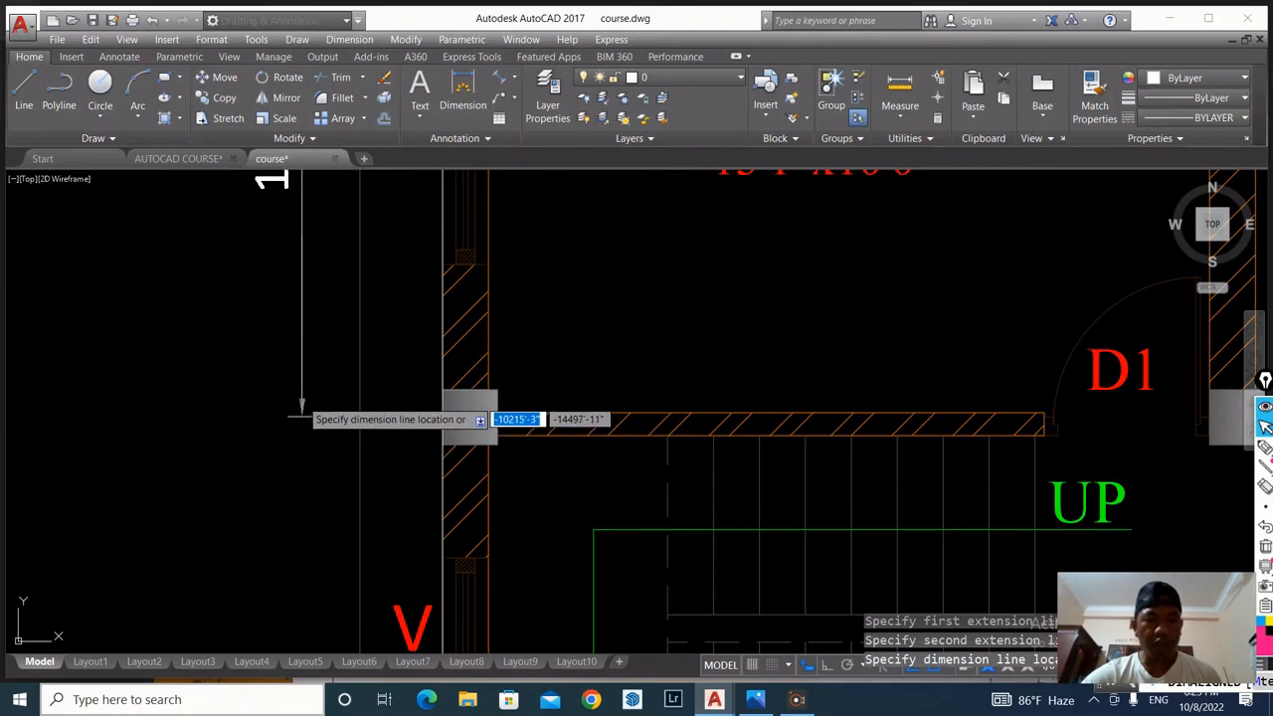
pyautogui.scroll(-2, 295, 418)
pyautogui.click(336, 293)
pyautogui.scroll(-4, 450, 408)
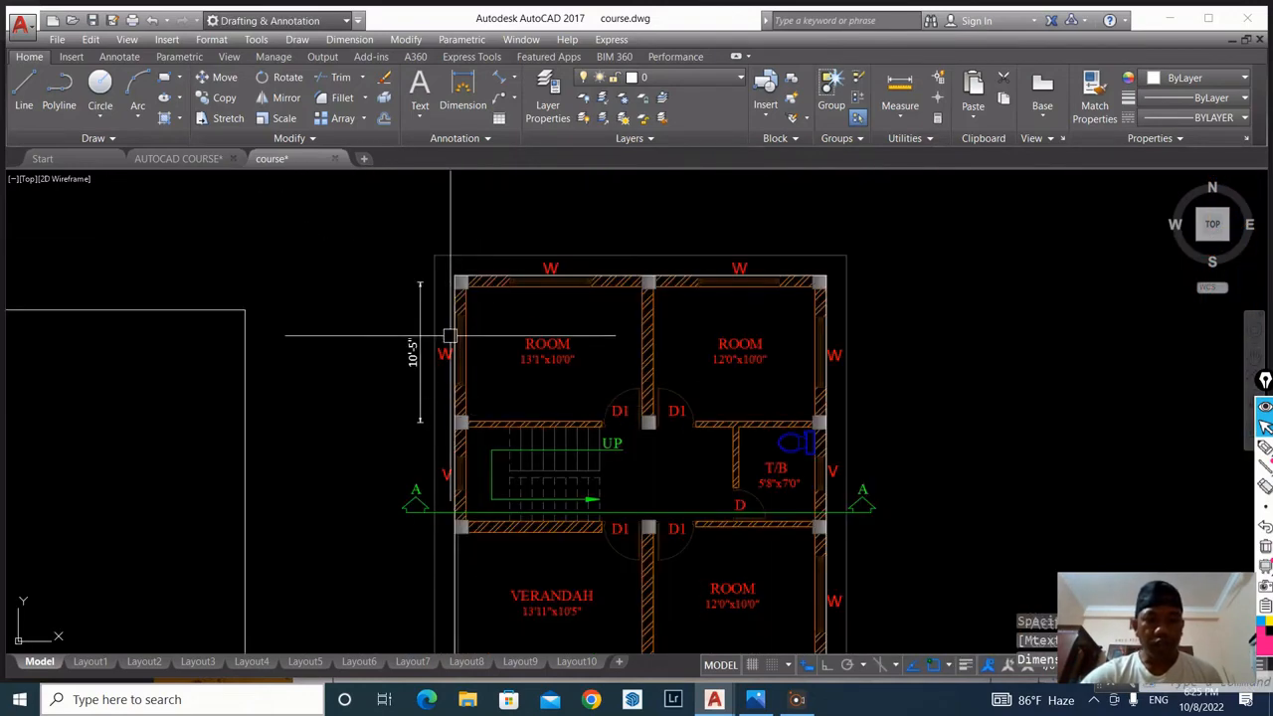
# Step: Examine the copied floor plan's rooms, stair and verandah within its wall outline beside the empty buildable rectangle
pyautogui.scroll(2, 433, 318)
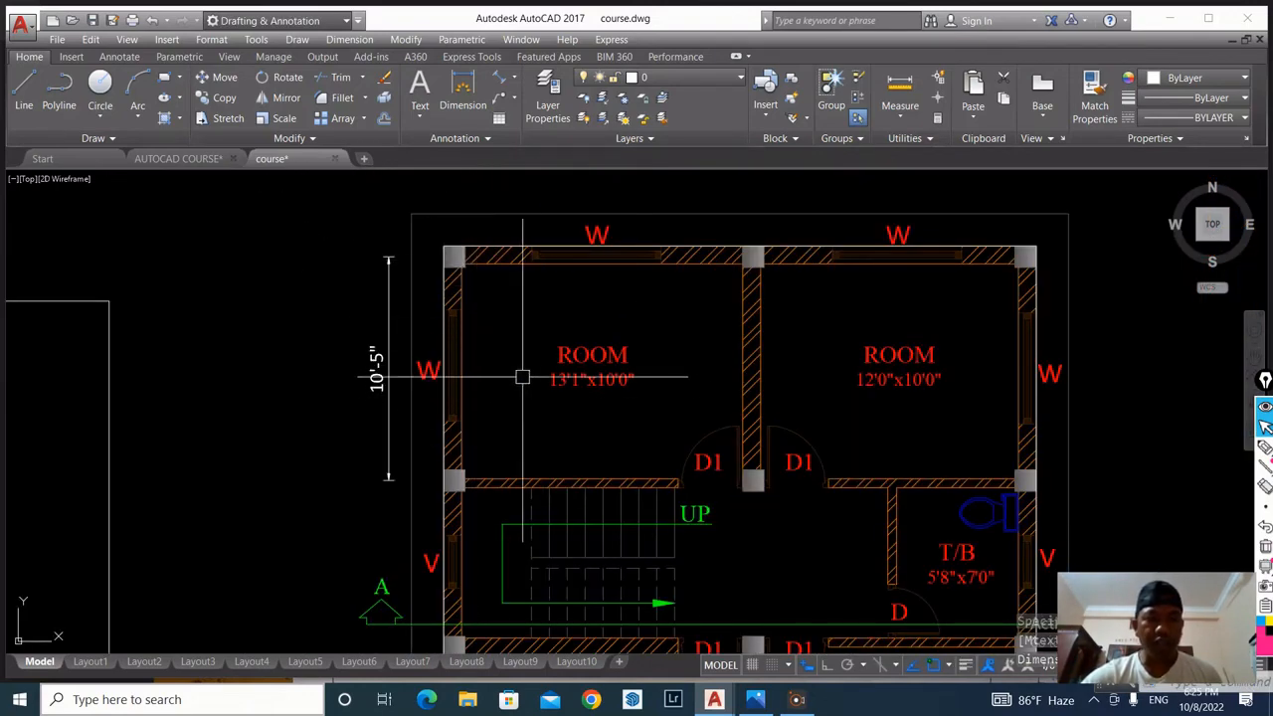
pyautogui.scroll(-2, 408, 346)
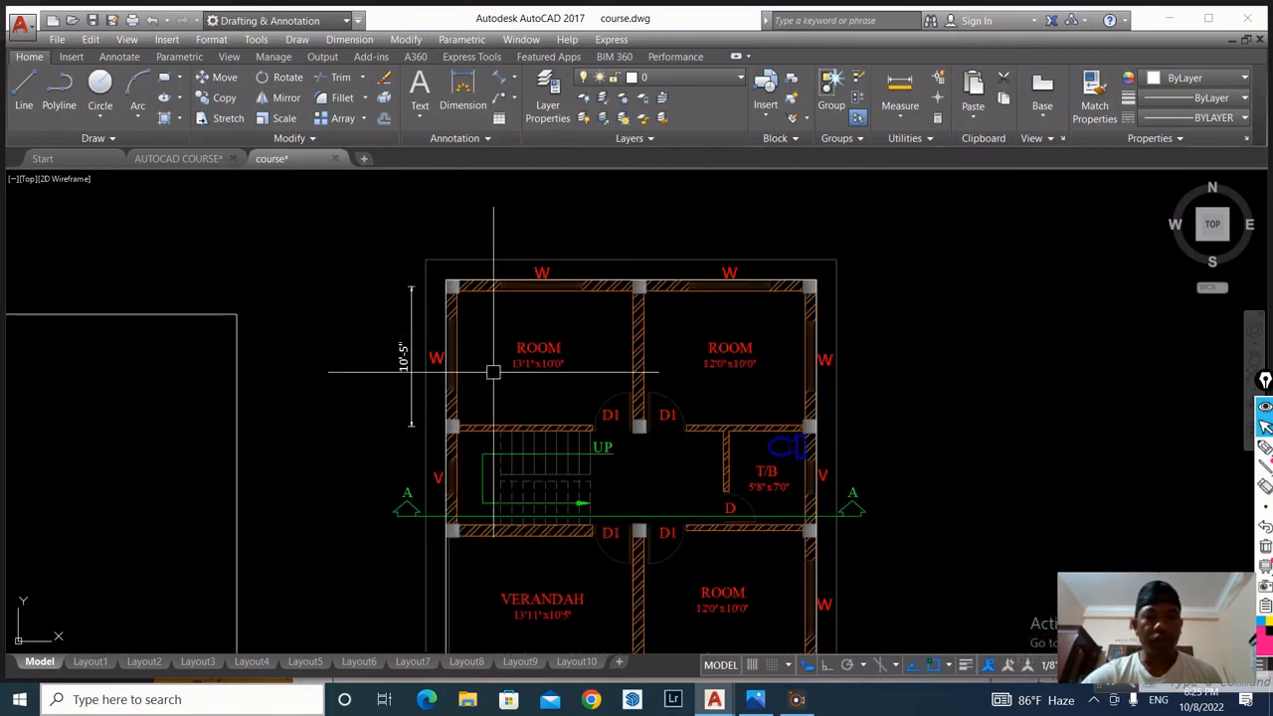
pyautogui.scroll(-2, 488, 328)
pyautogui.scroll(2, 554, 468)
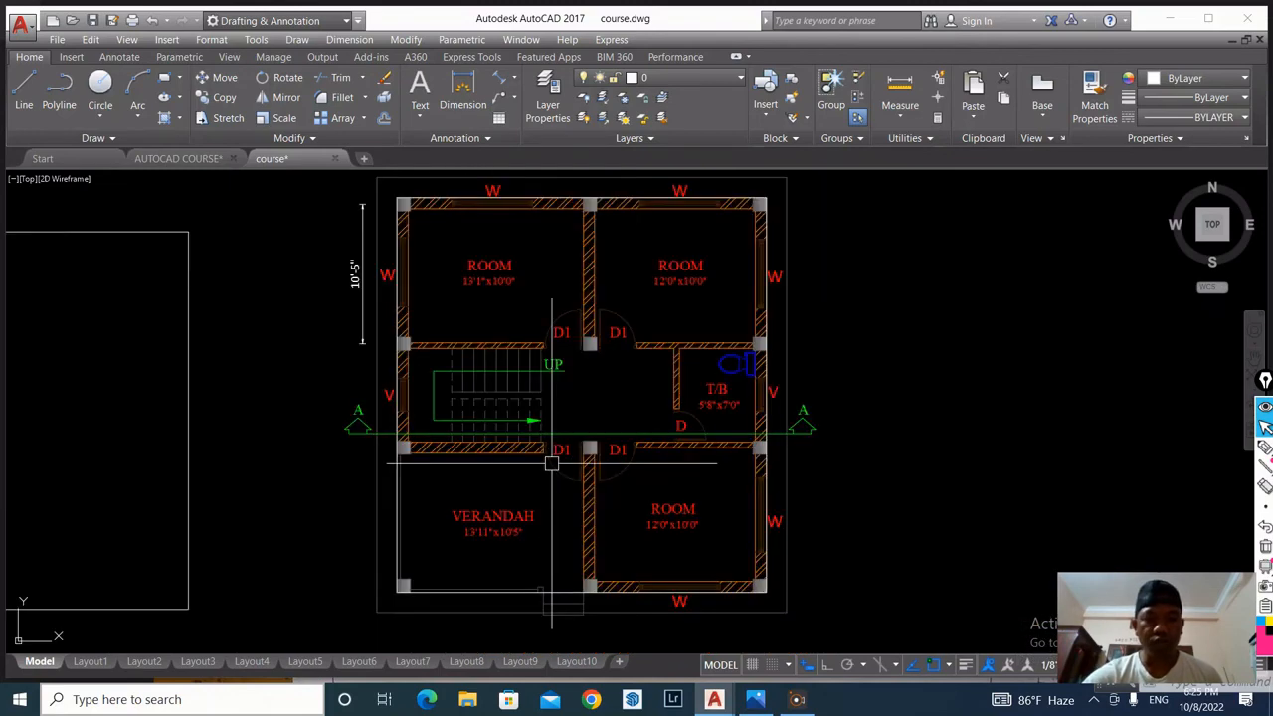
pyautogui.scroll(-2, 552, 467)
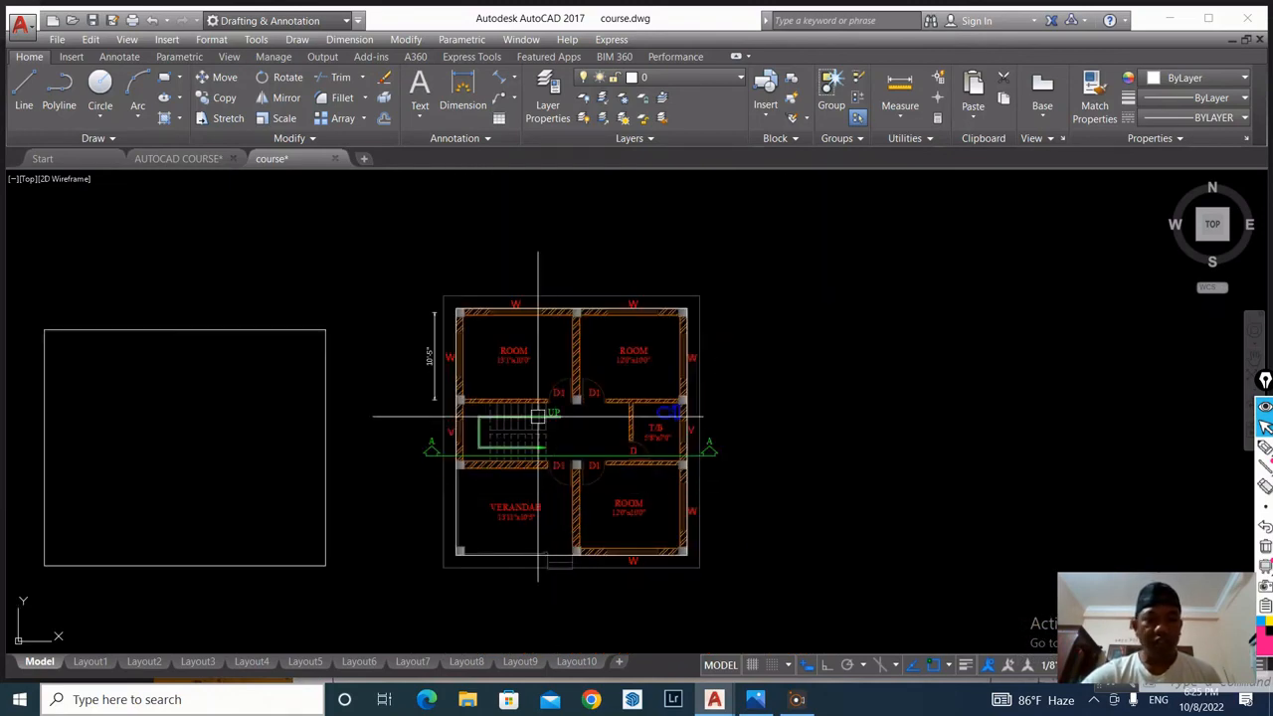
pyautogui.scroll(2, 511, 431)
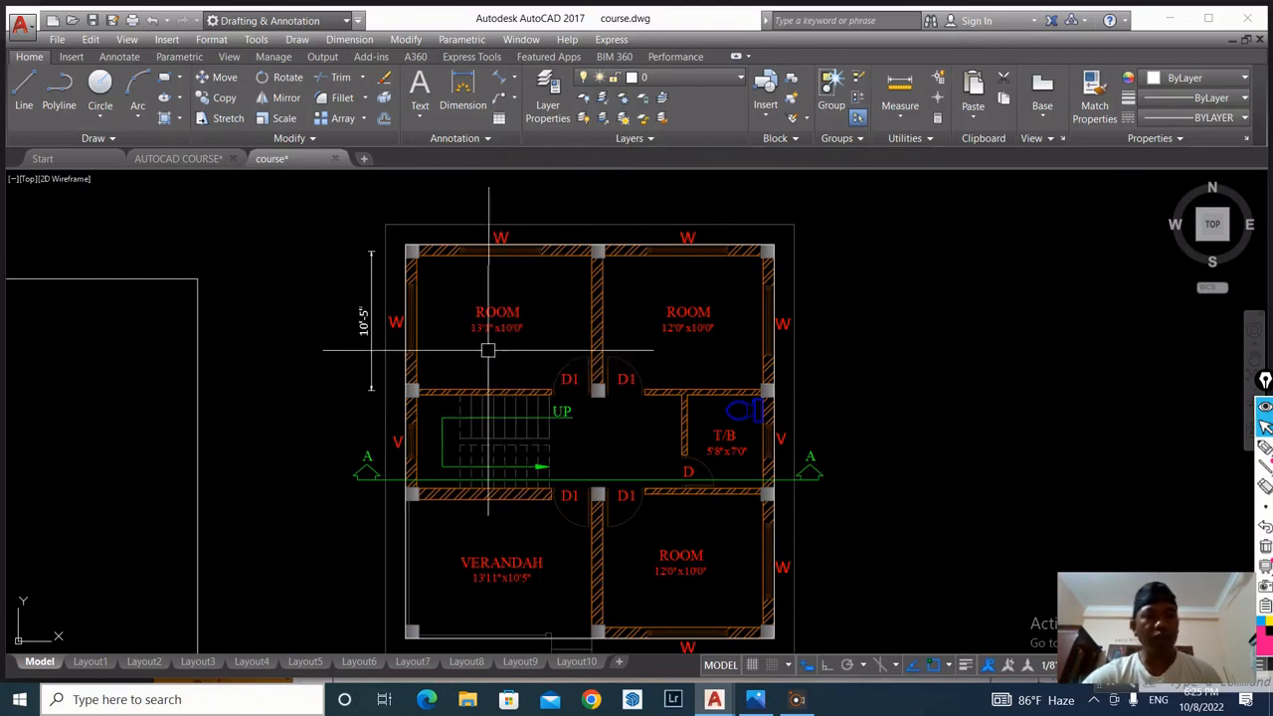
pyautogui.scroll(-4, 527, 338)
pyautogui.scroll(2, 504, 380)
pyautogui.scroll(2, 505, 380)
pyautogui.scroll(-2, 504, 406)
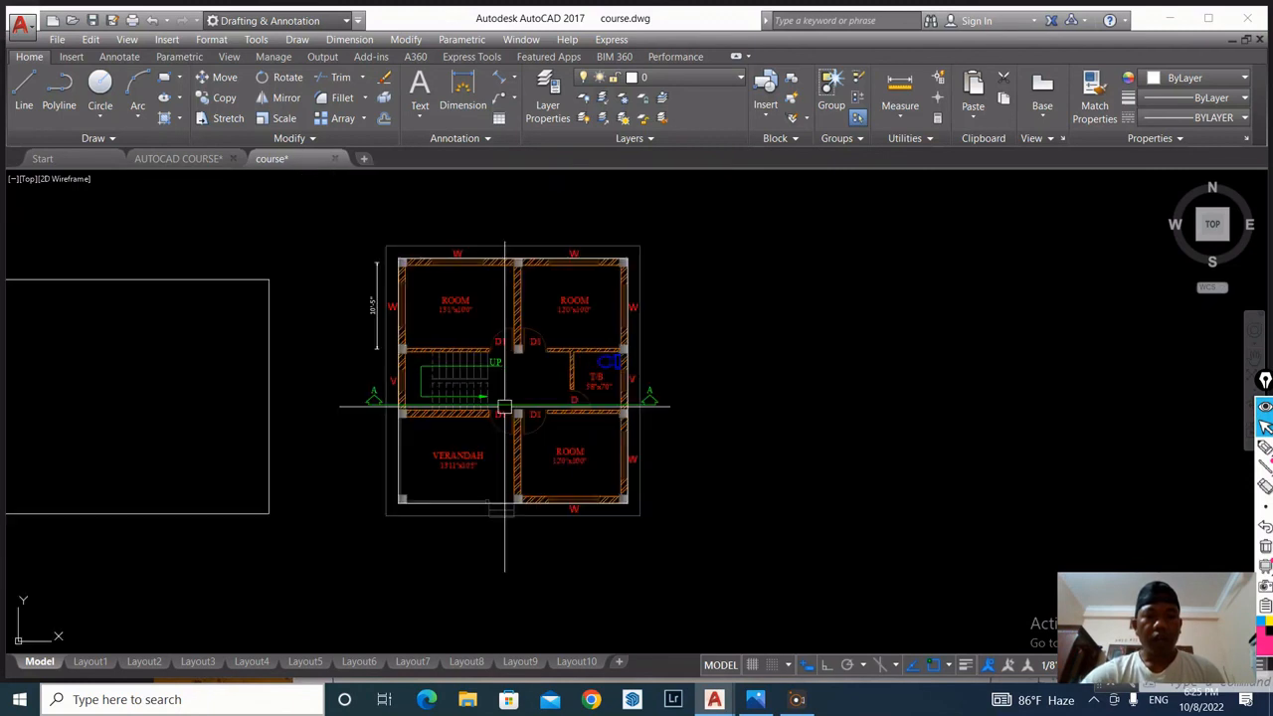